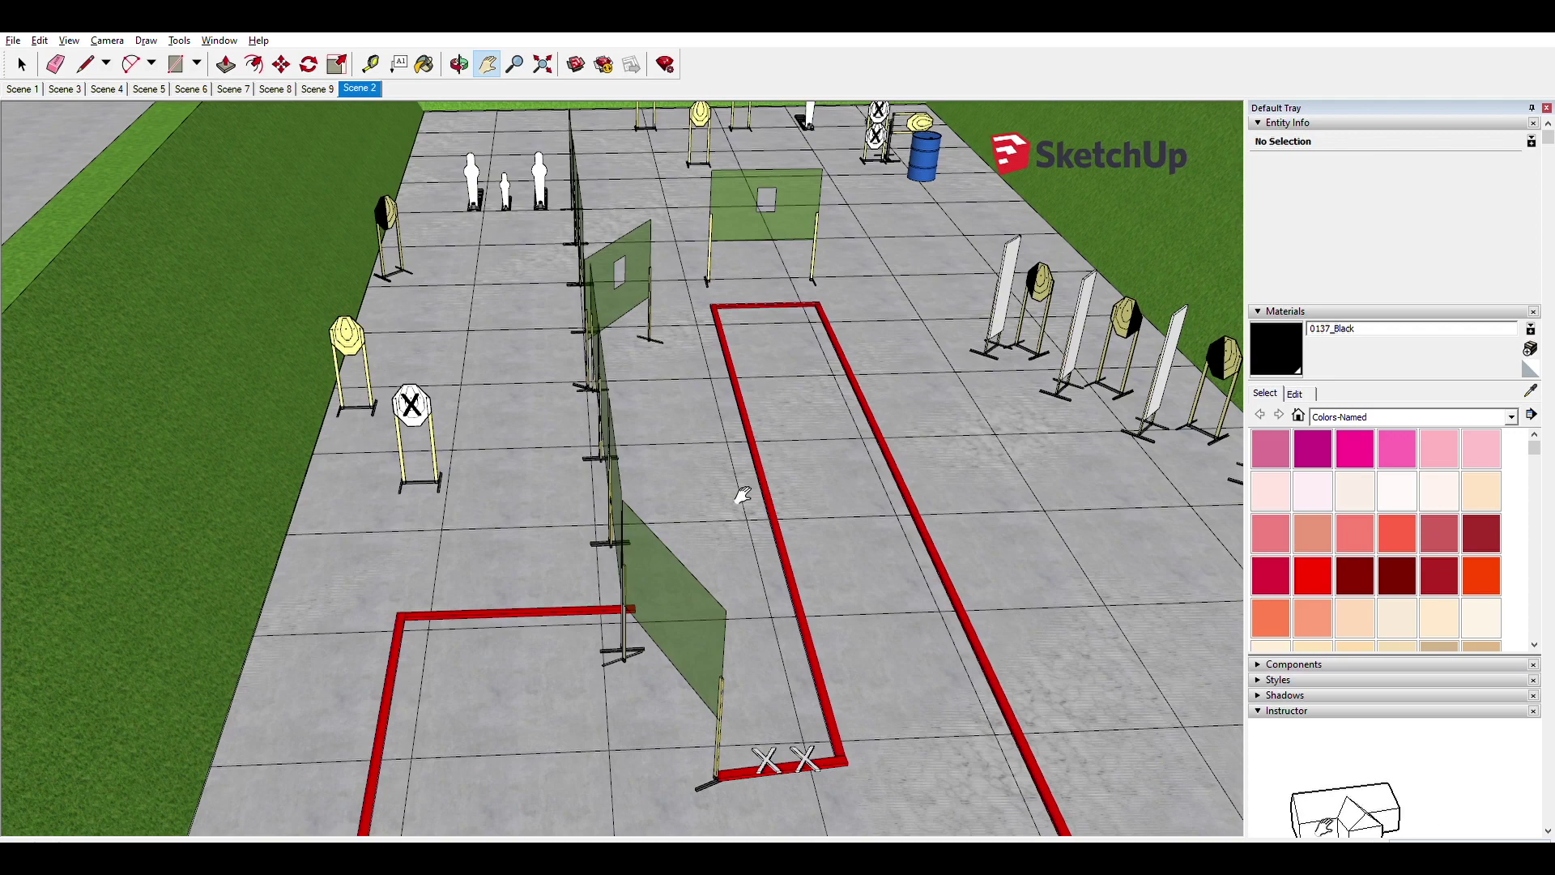
Step: Pan and zoom from the bay close-up to the Props area of targets and barrels beside Bay 8
drag(743, 495, 643, 544)
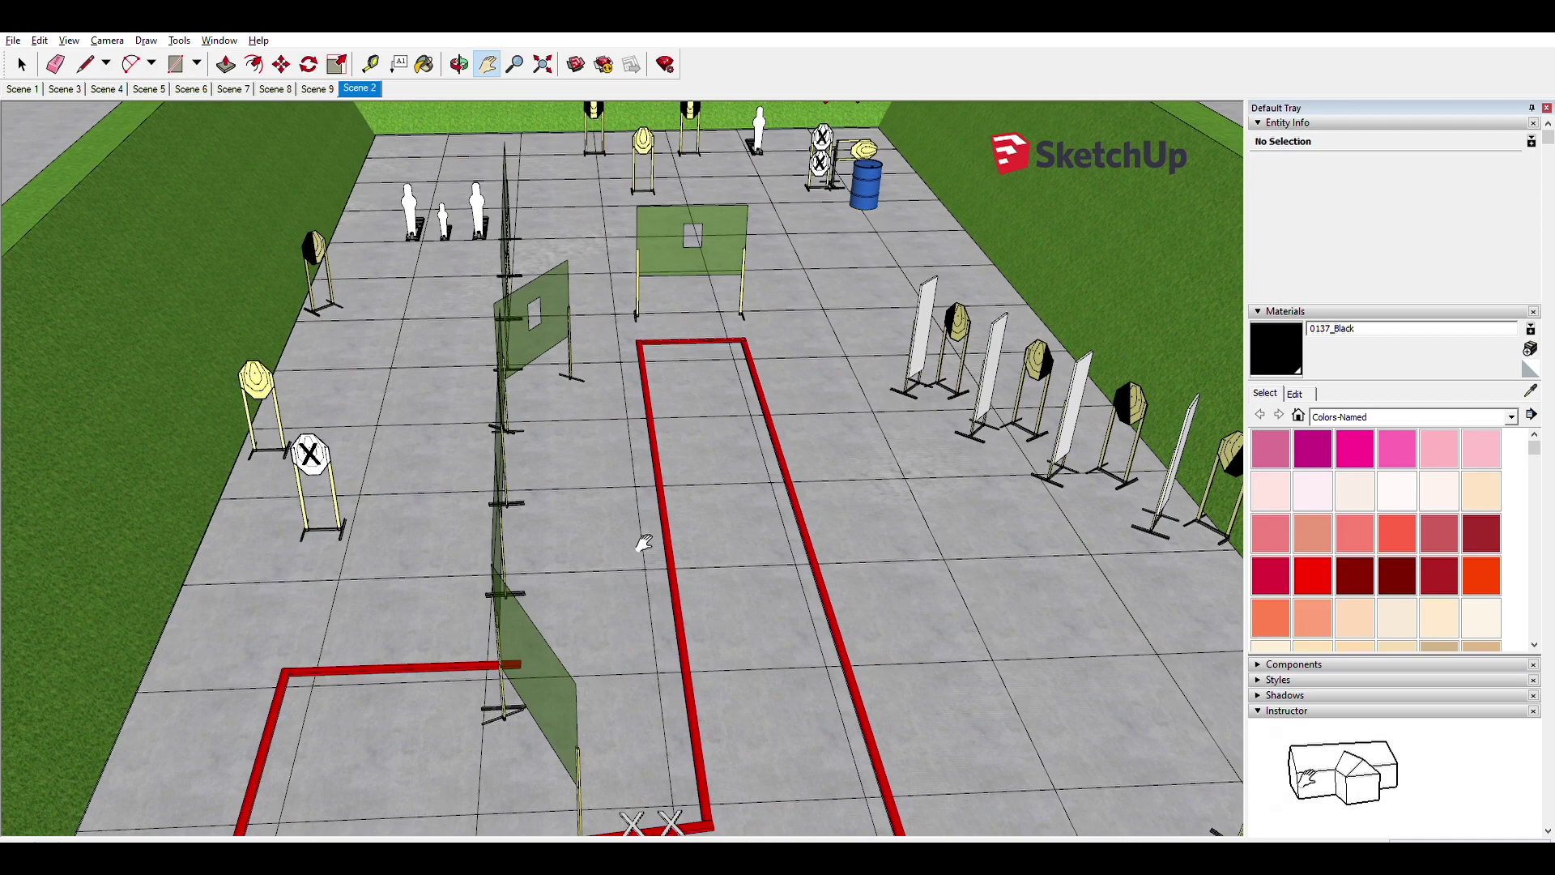
scroll(643, 544, down, 10)
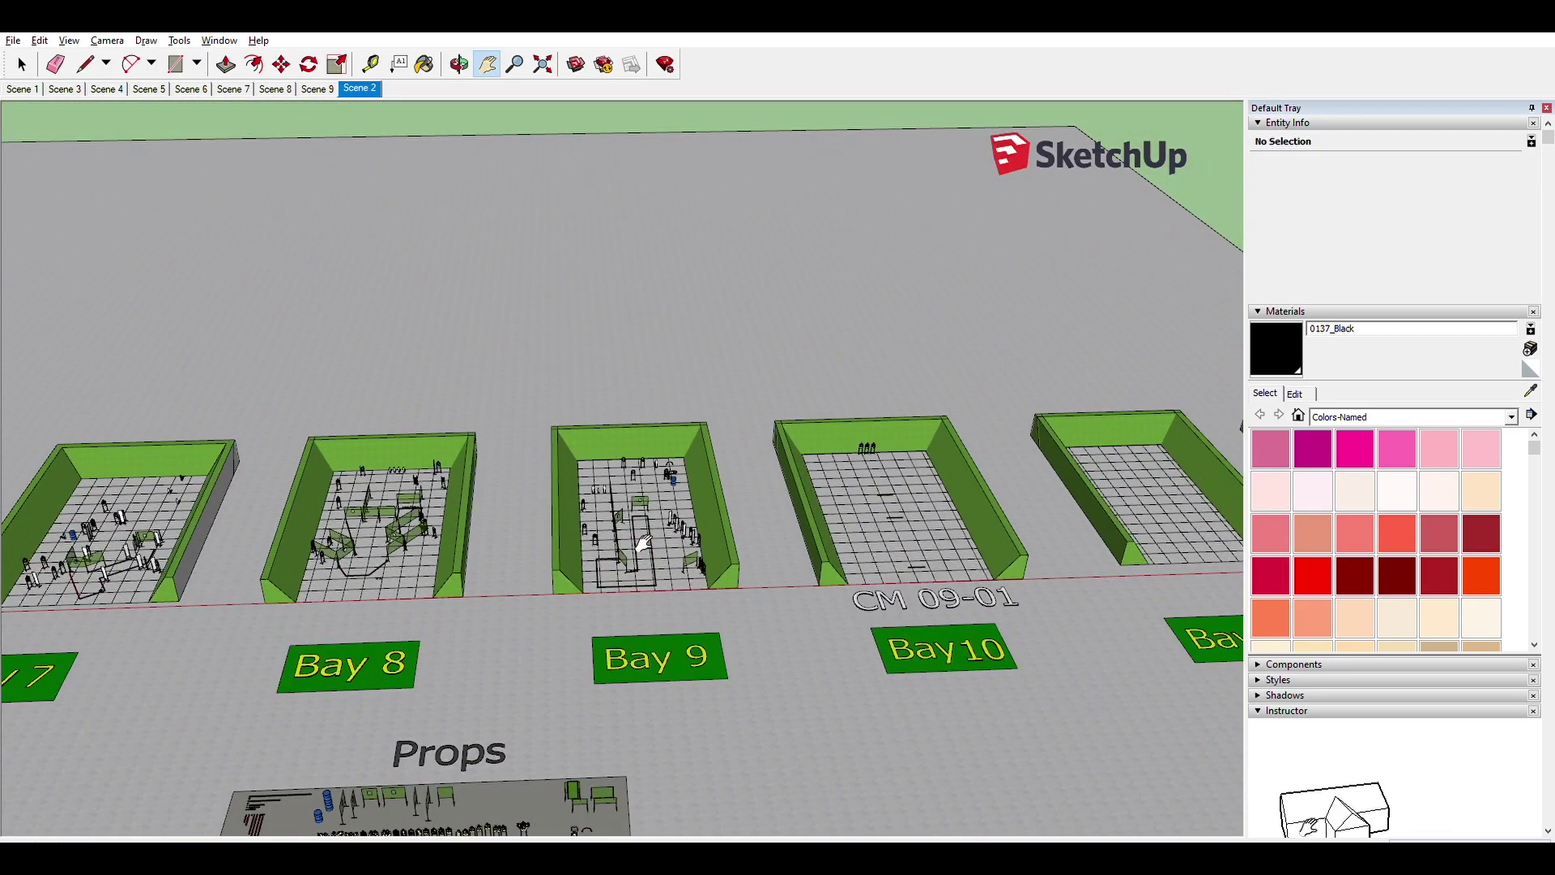
drag(644, 544, 776, 332)
scroll(606, 567, down, 1)
scroll(605, 567, up, 6)
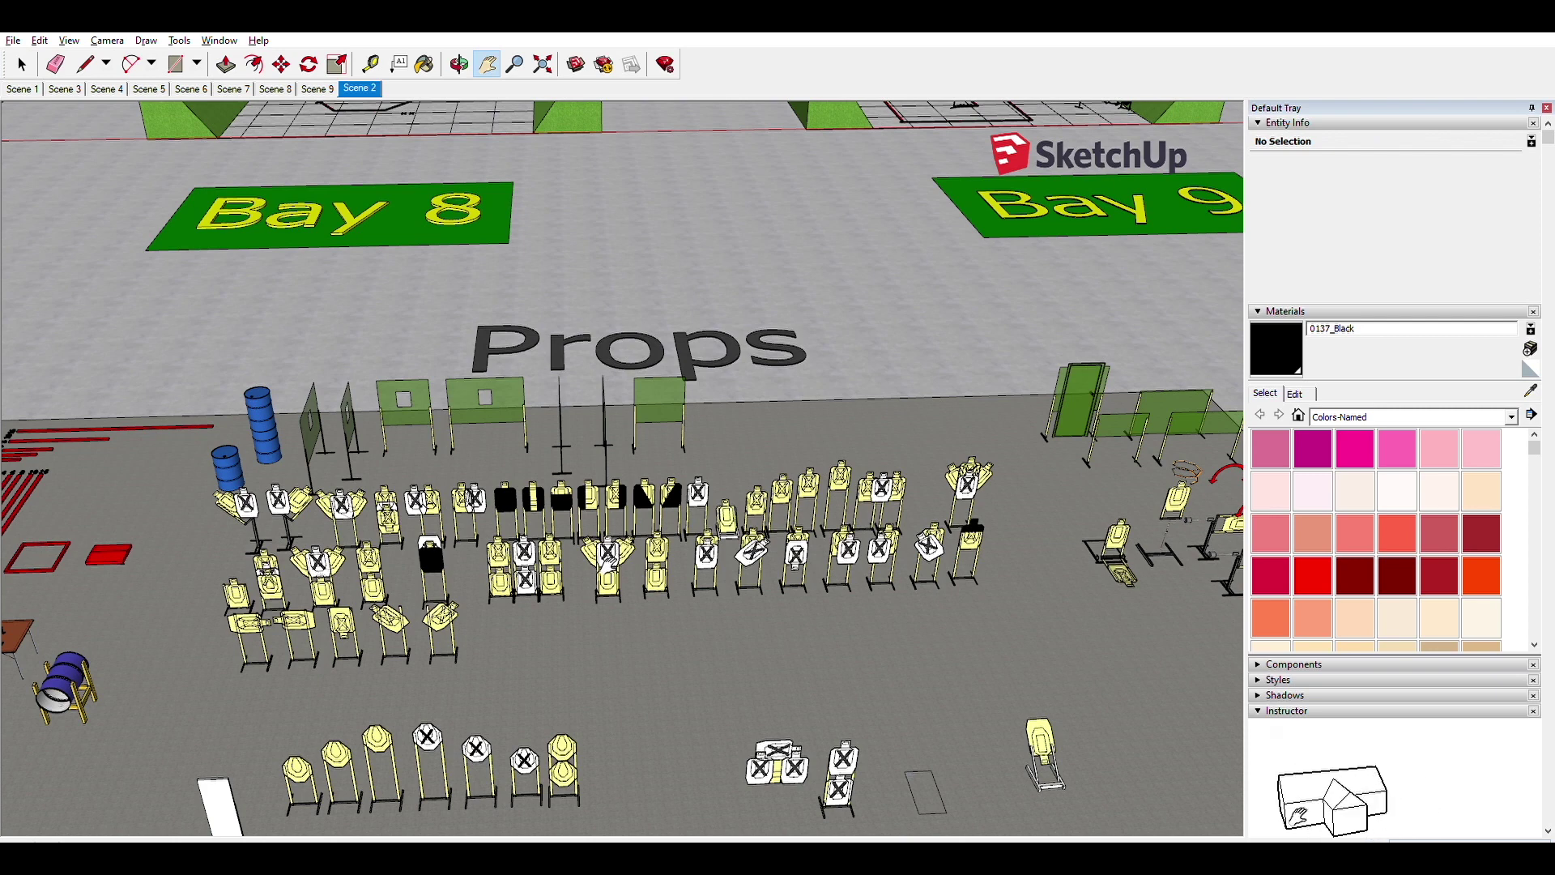
scroll(605, 563, up, 4)
scroll(608, 560, down, 5)
scroll(607, 560, up, 5)
scroll(609, 559, down, 3)
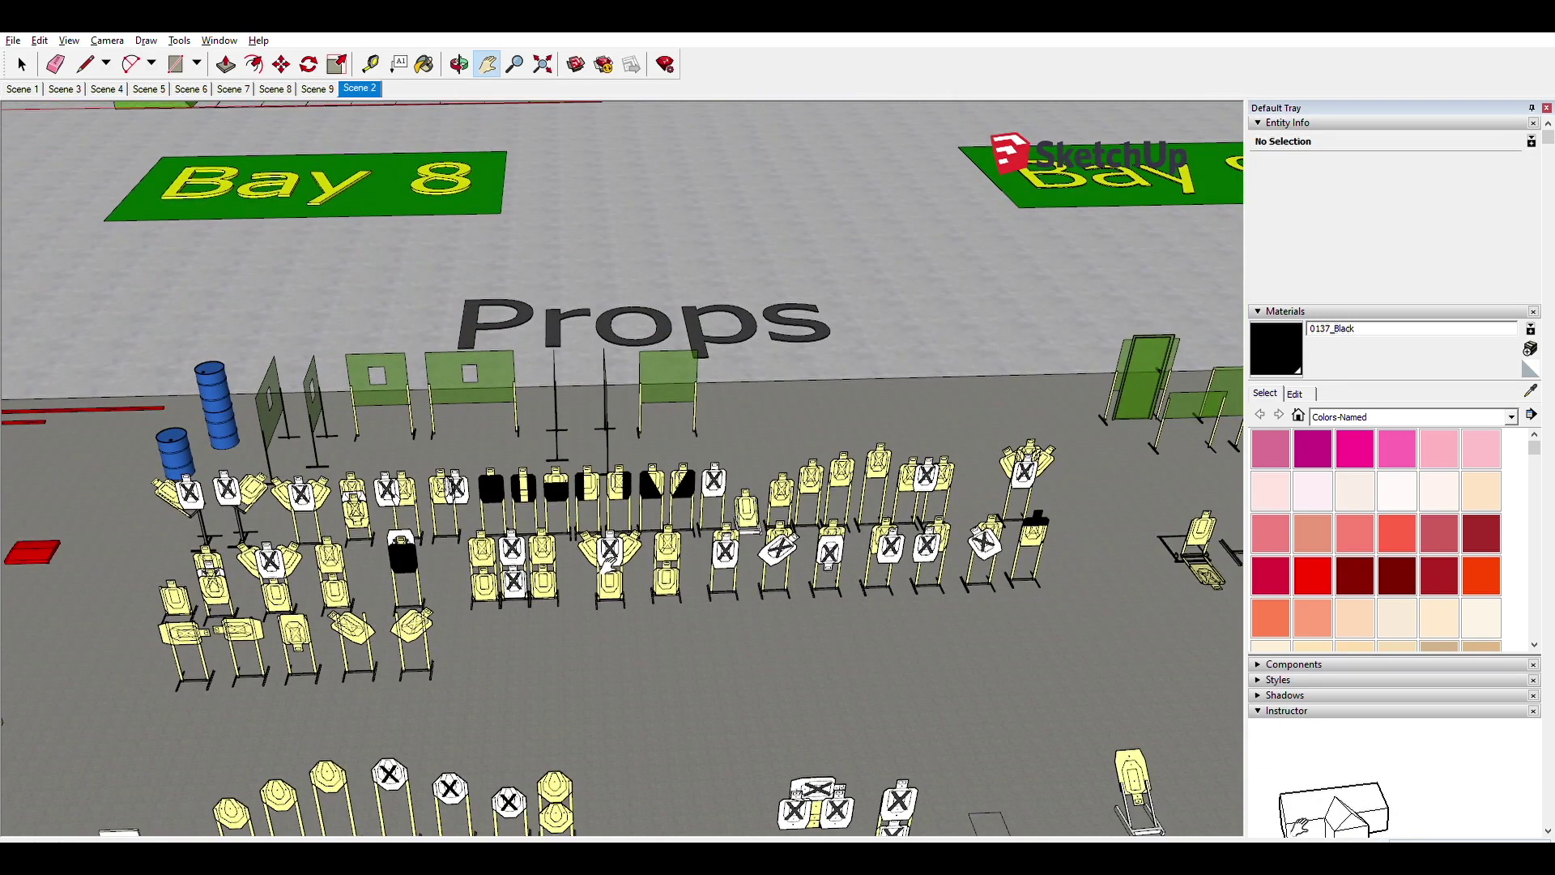
scroll(609, 560, up, 2)
scroll(609, 561, down, 5)
scroll(607, 563, up, 5)
scroll(605, 567, down, 3)
scroll(606, 566, up, 4)
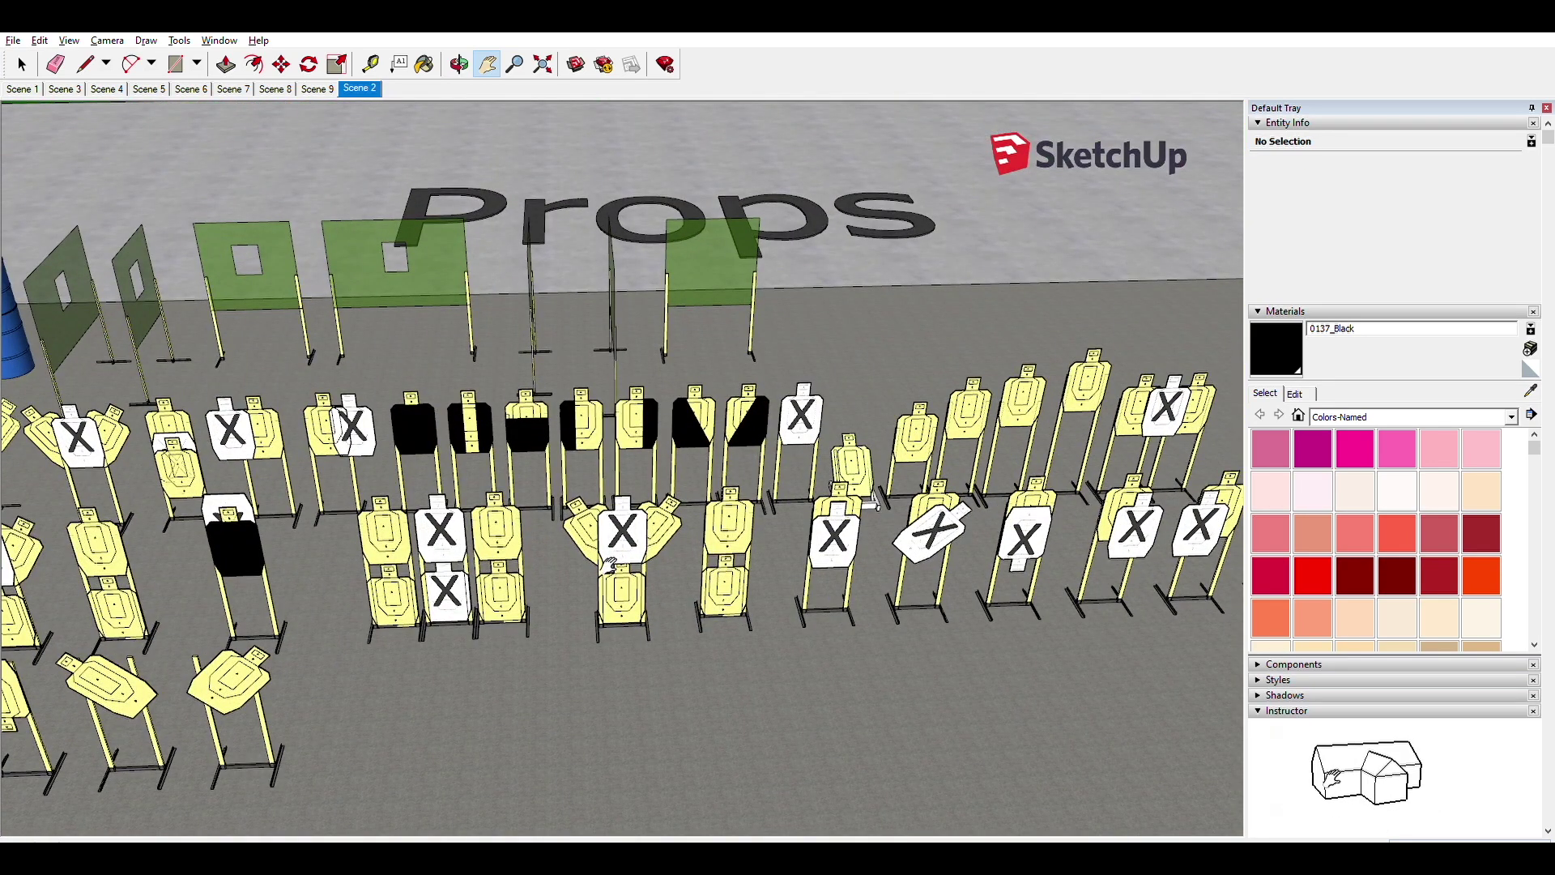
scroll(609, 564, down, 5)
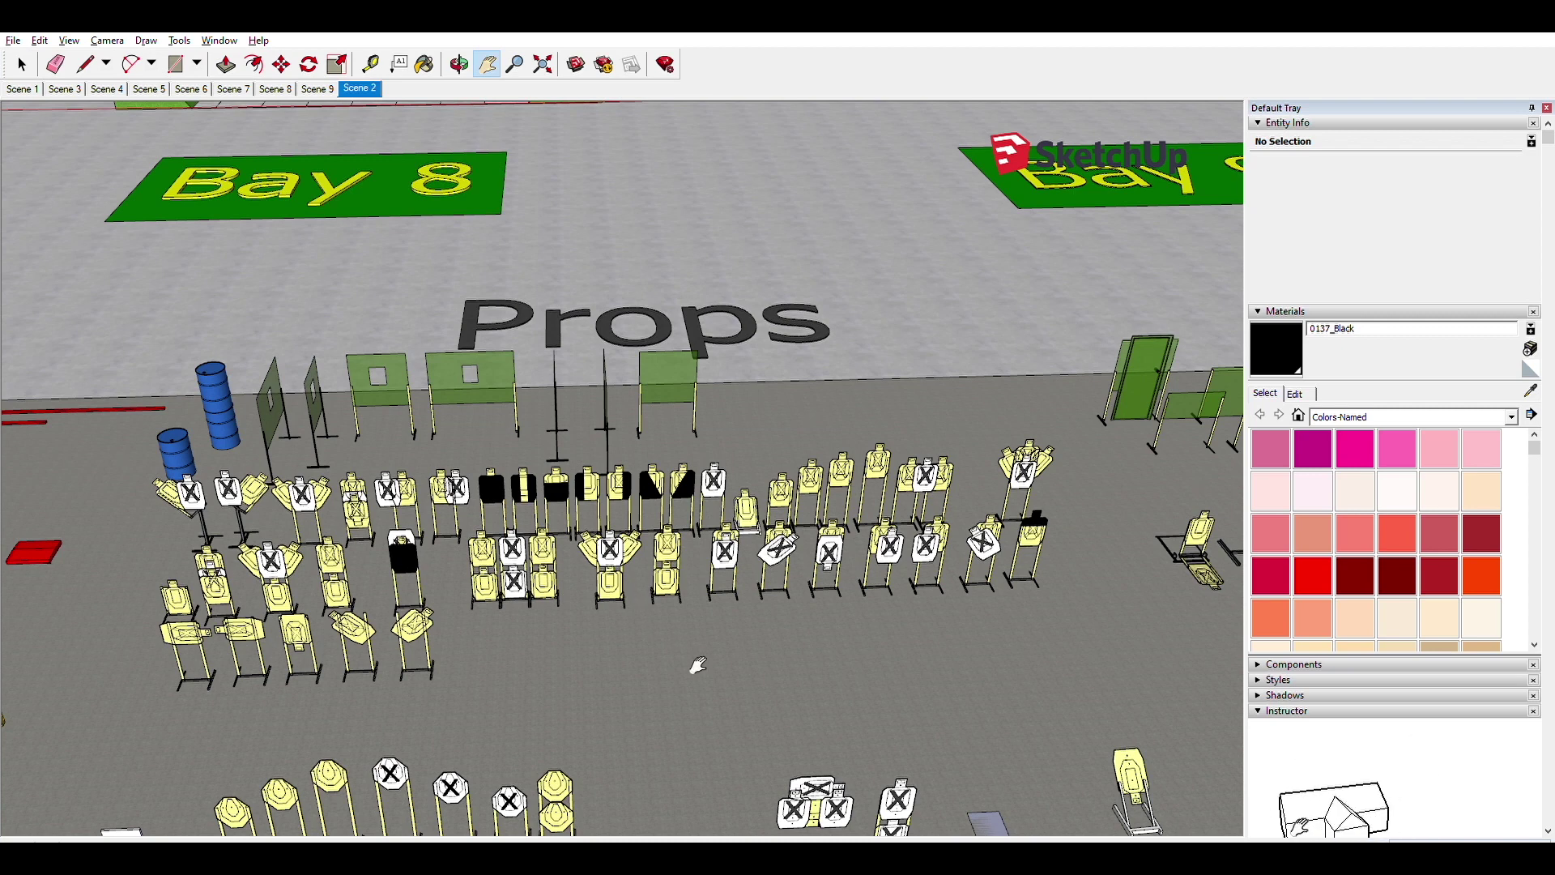
Step: Pan up and orbit over the Props area to reveal the lower rows of targets
drag(698, 664, 653, 526)
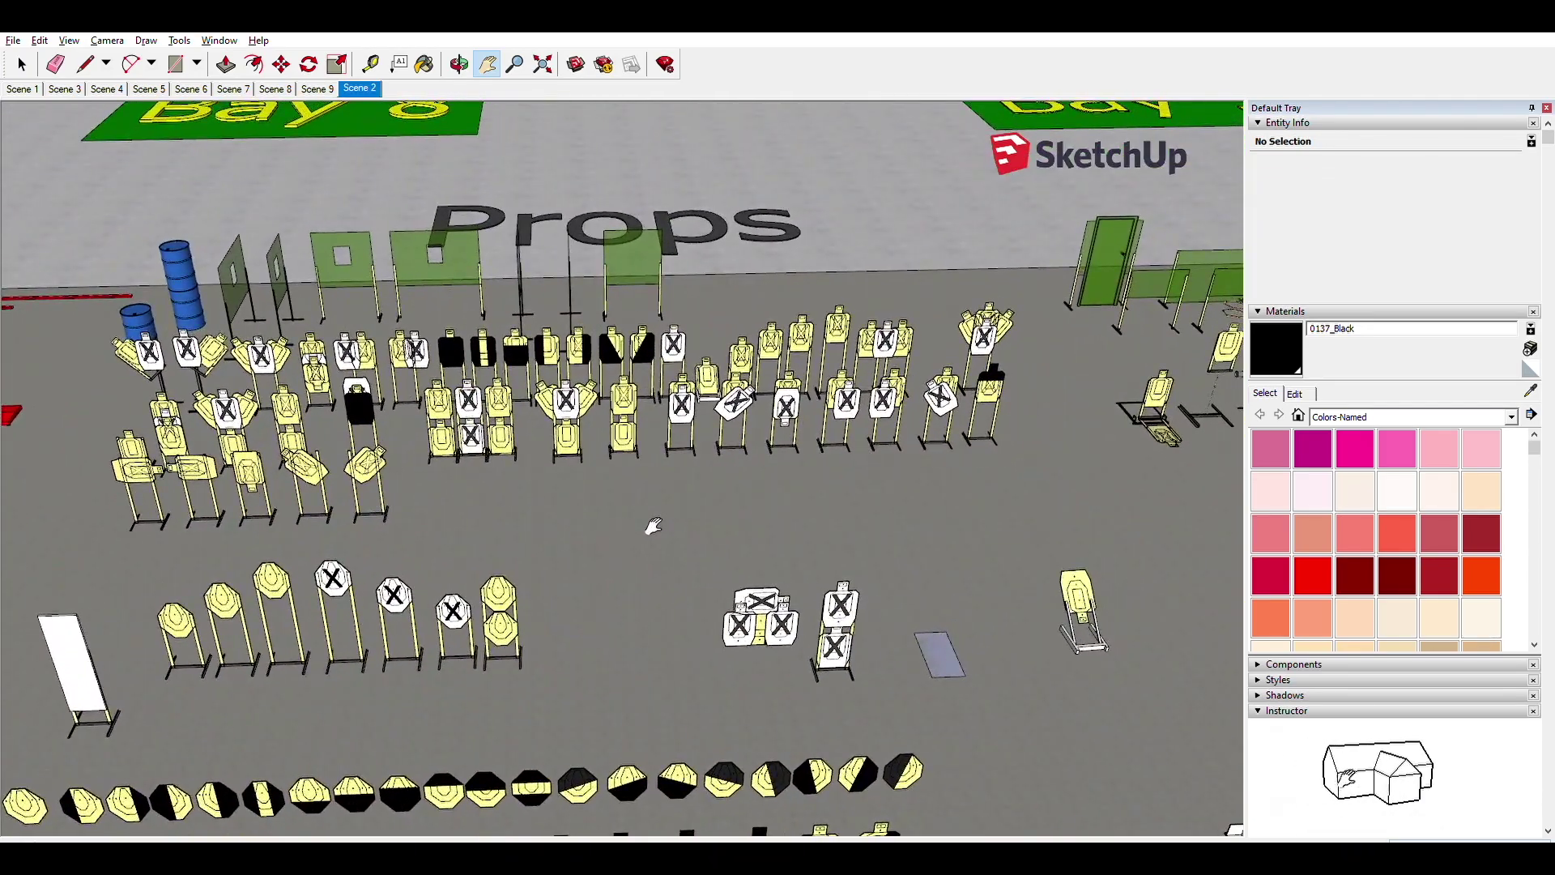
key(o)
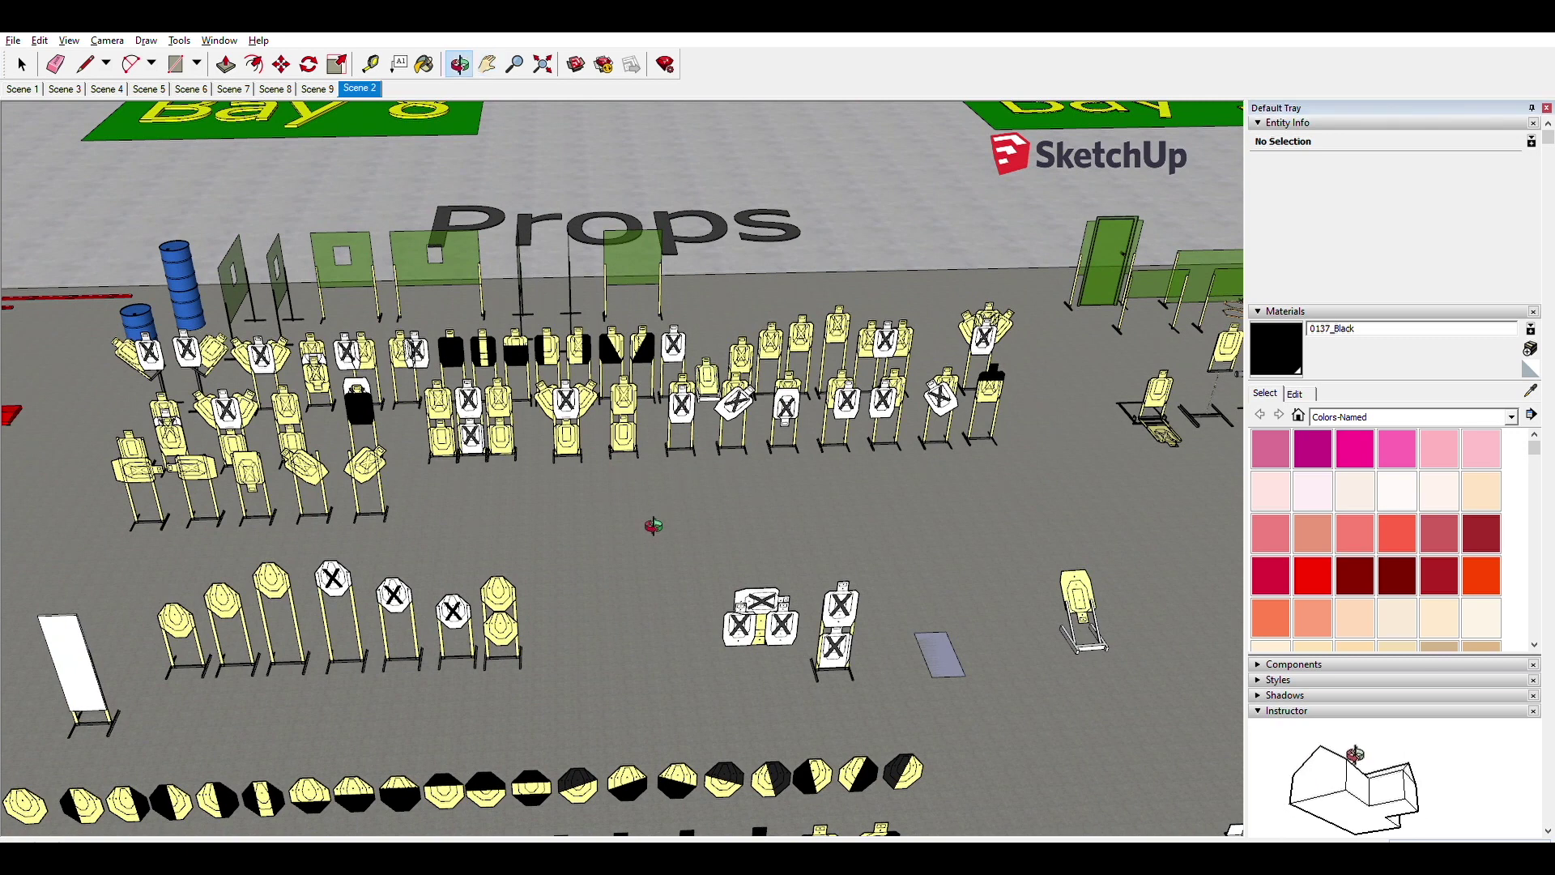
drag(718, 521, 710, 575)
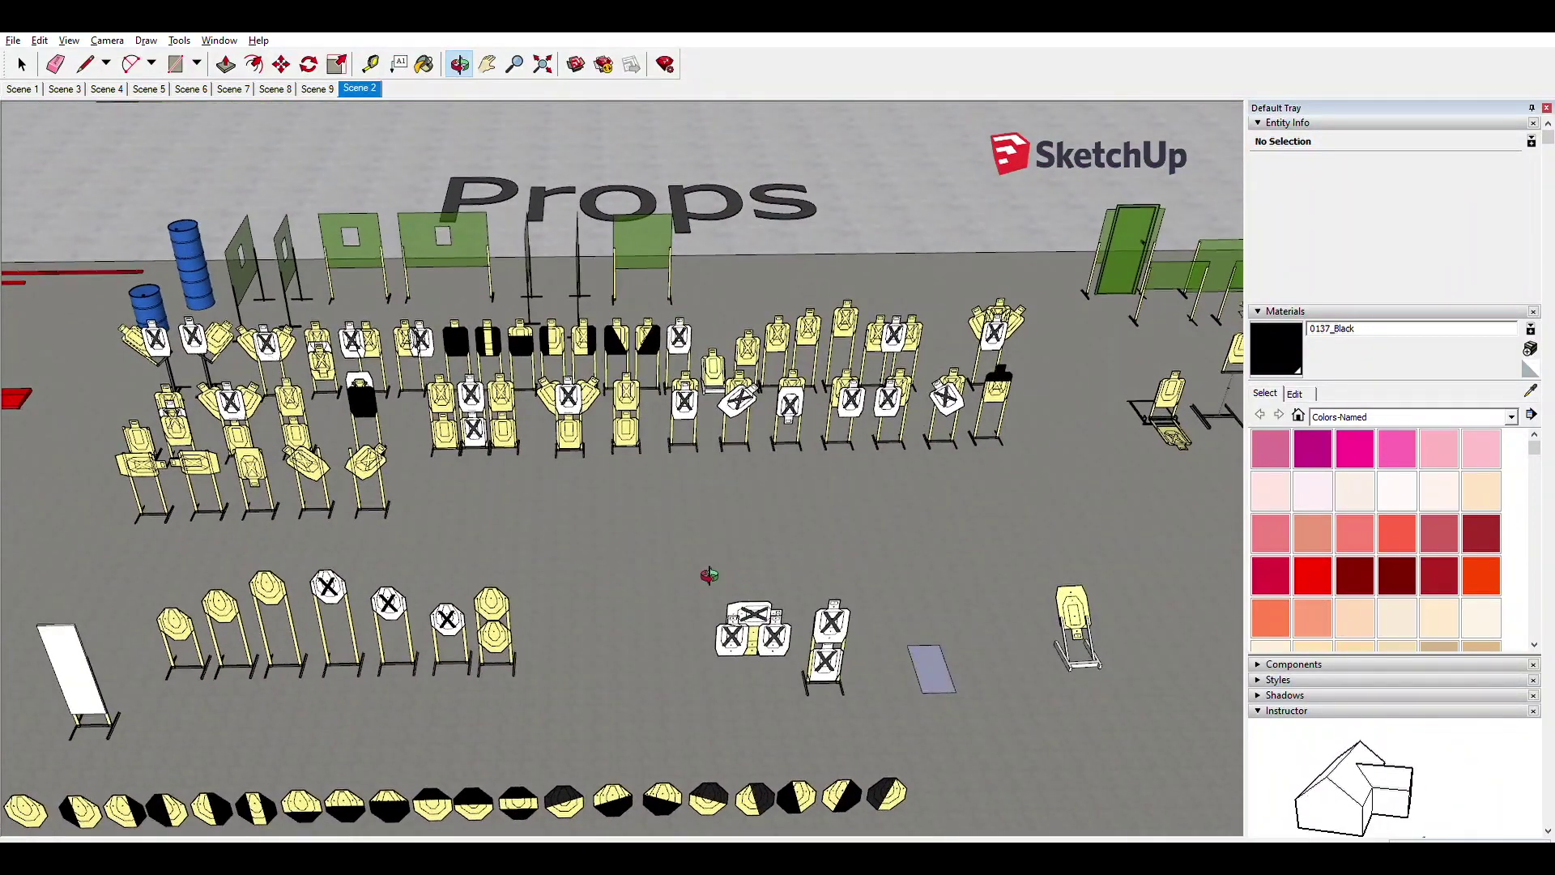
key(space)
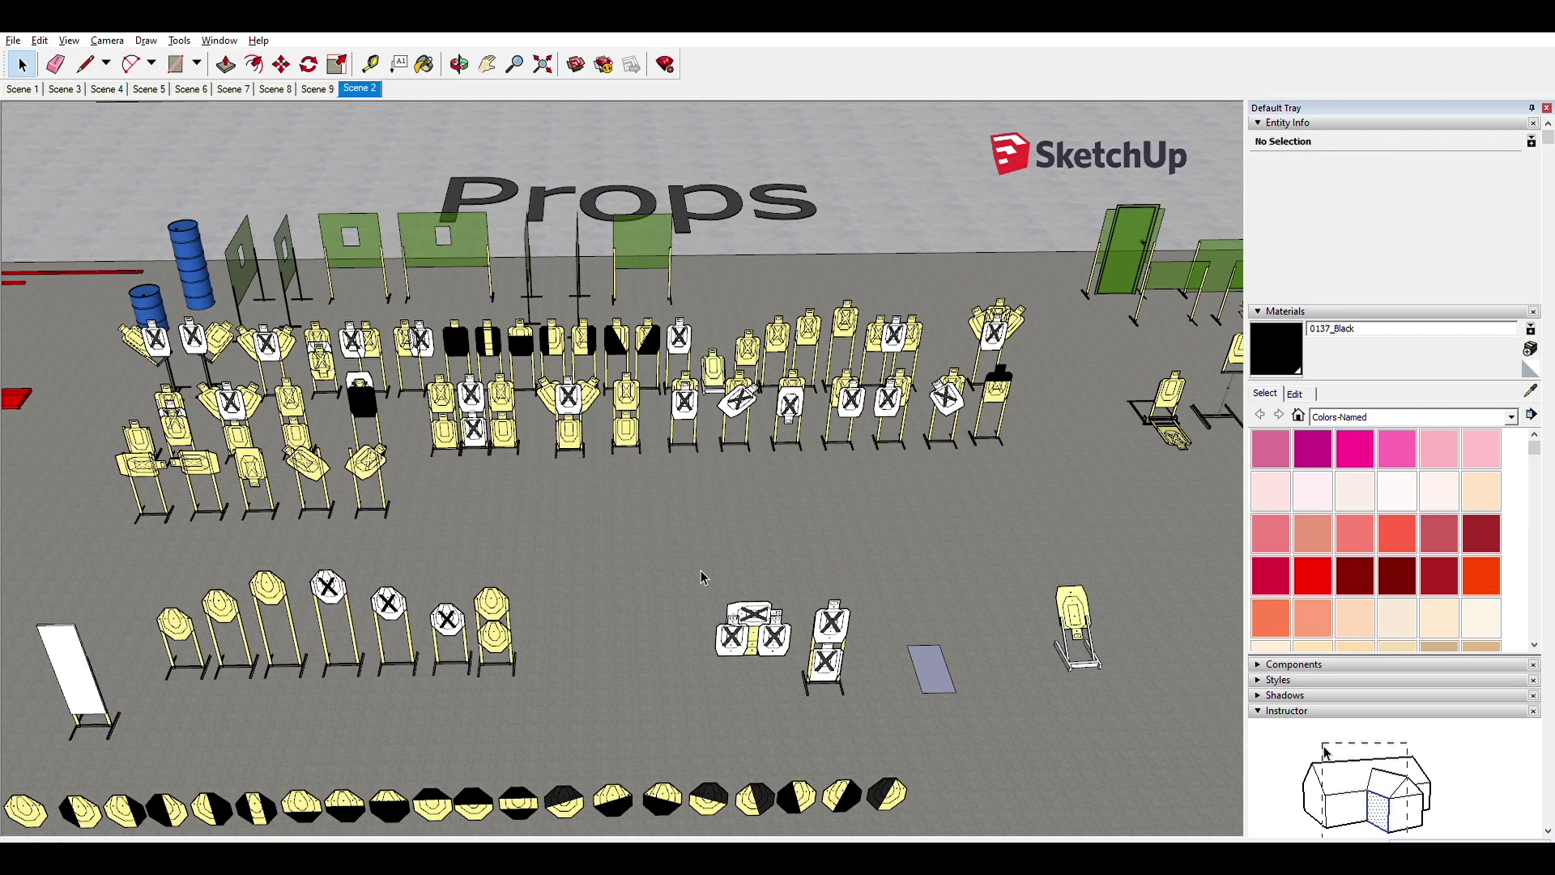
key(h)
Step: Copy a yellow target stand into the open floor below the target rows
click(685, 592)
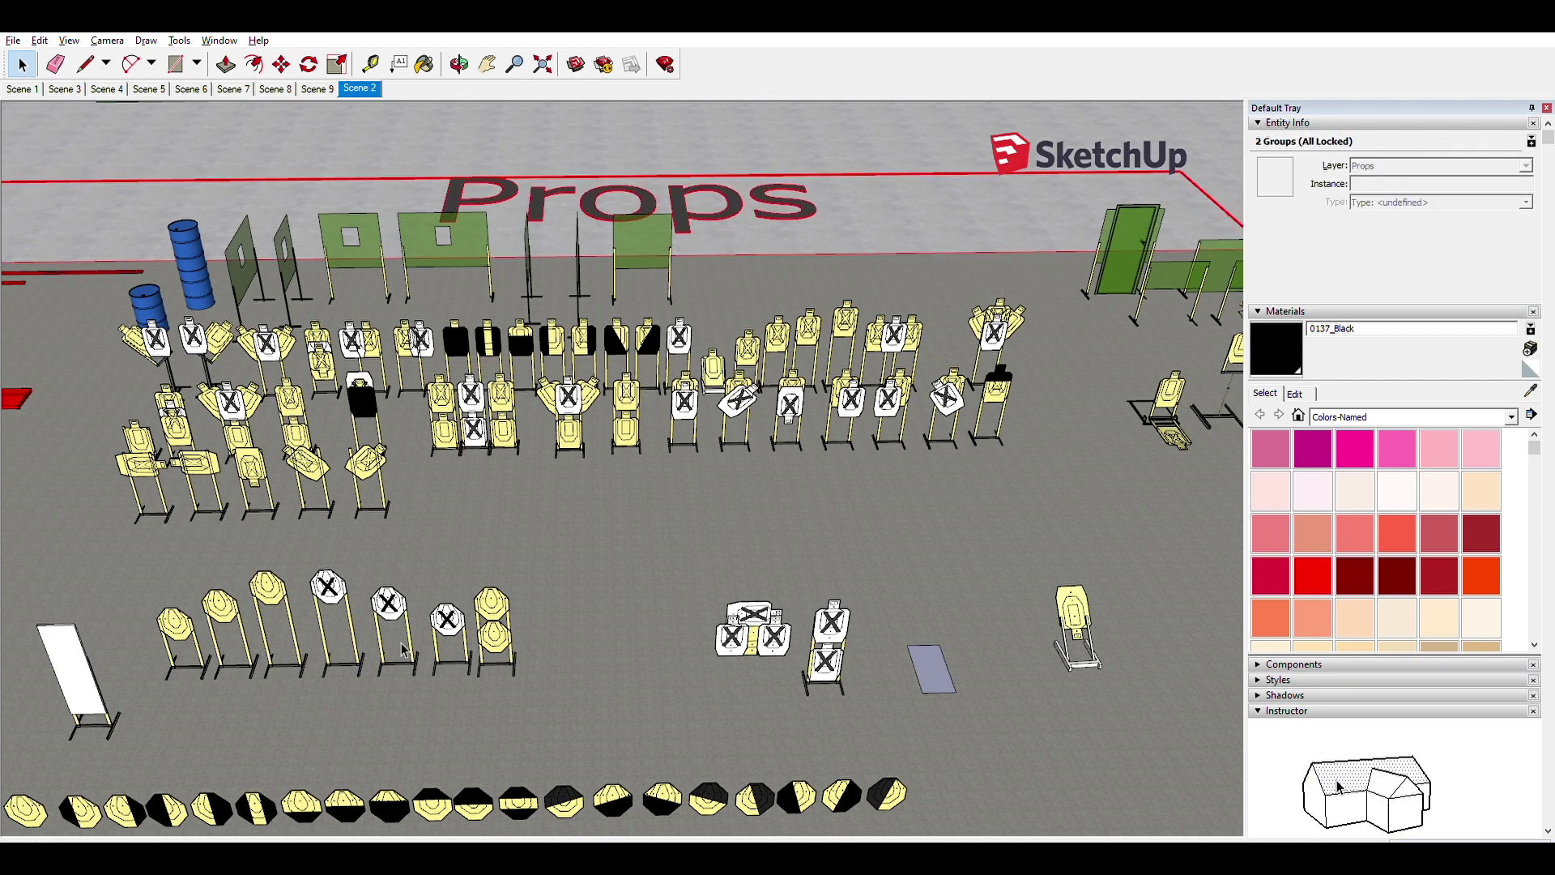
click(278, 574)
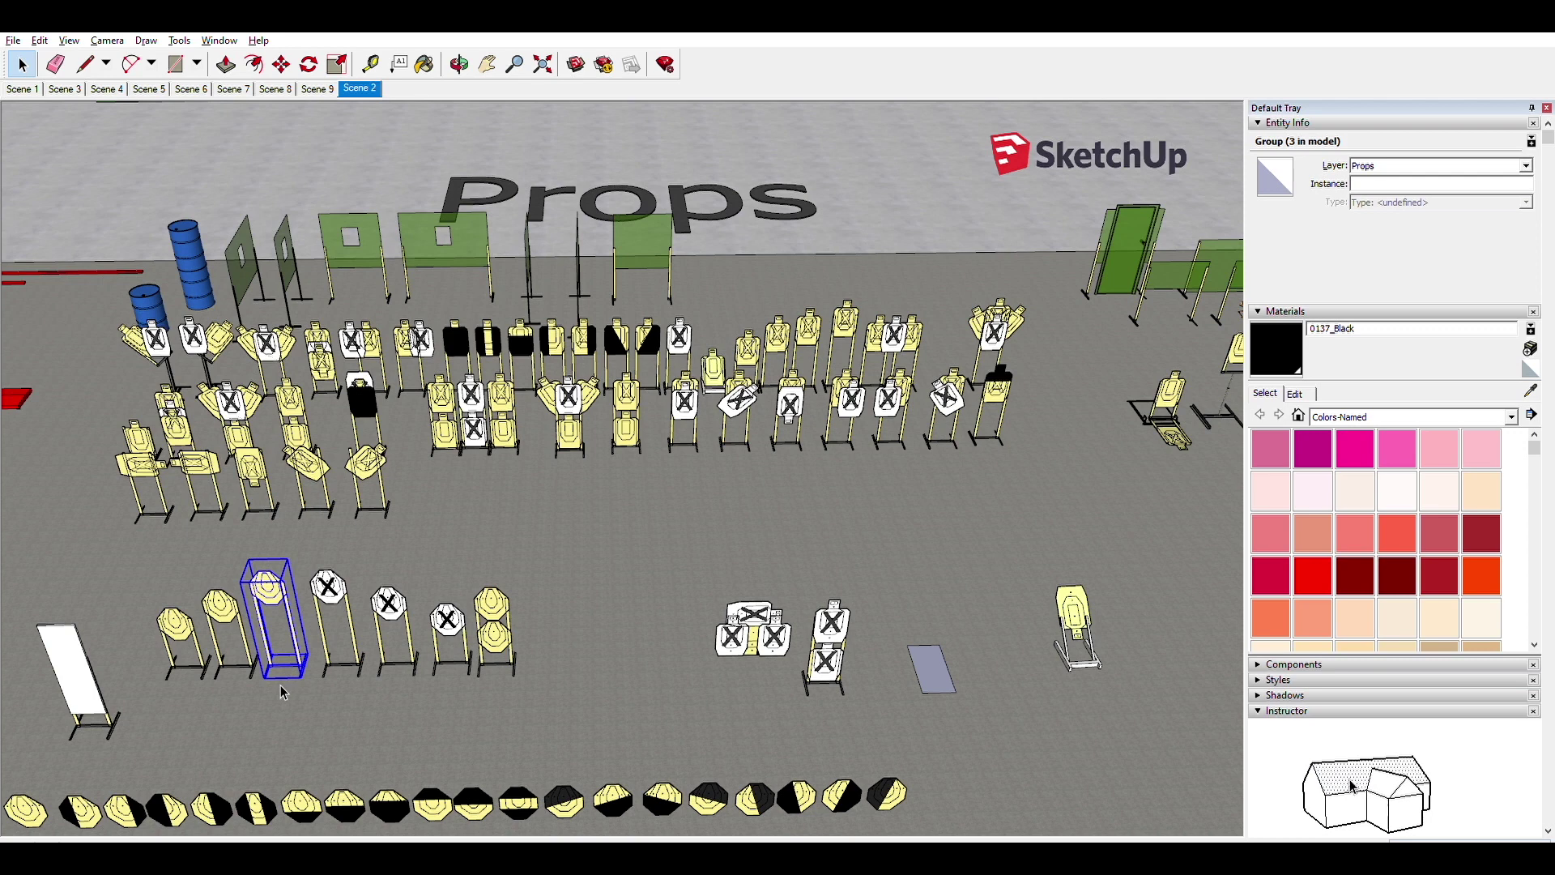
key(m)
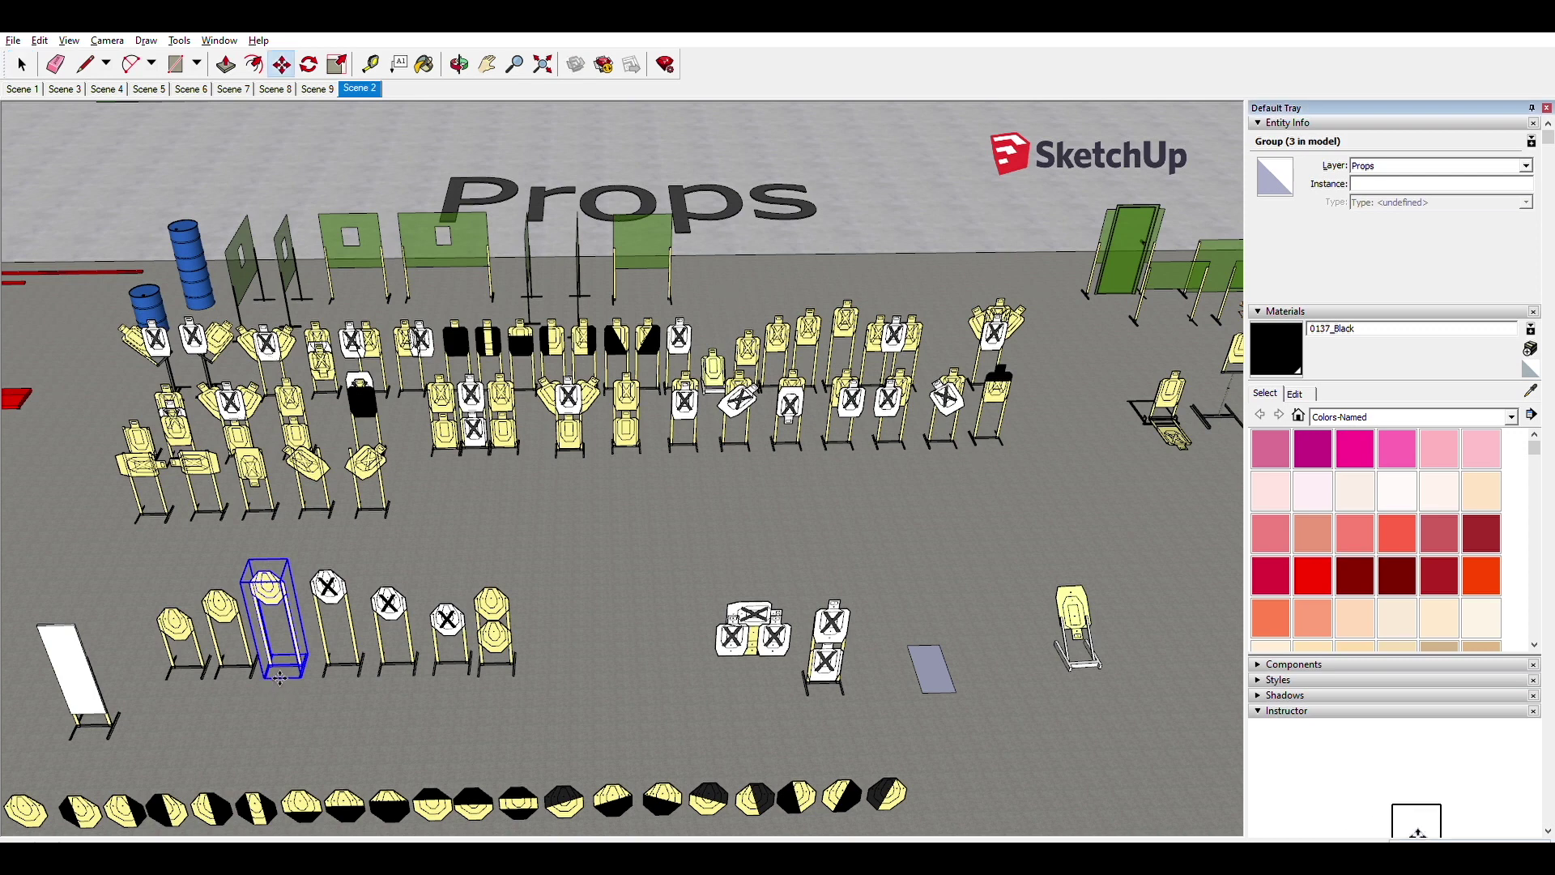
click(279, 677)
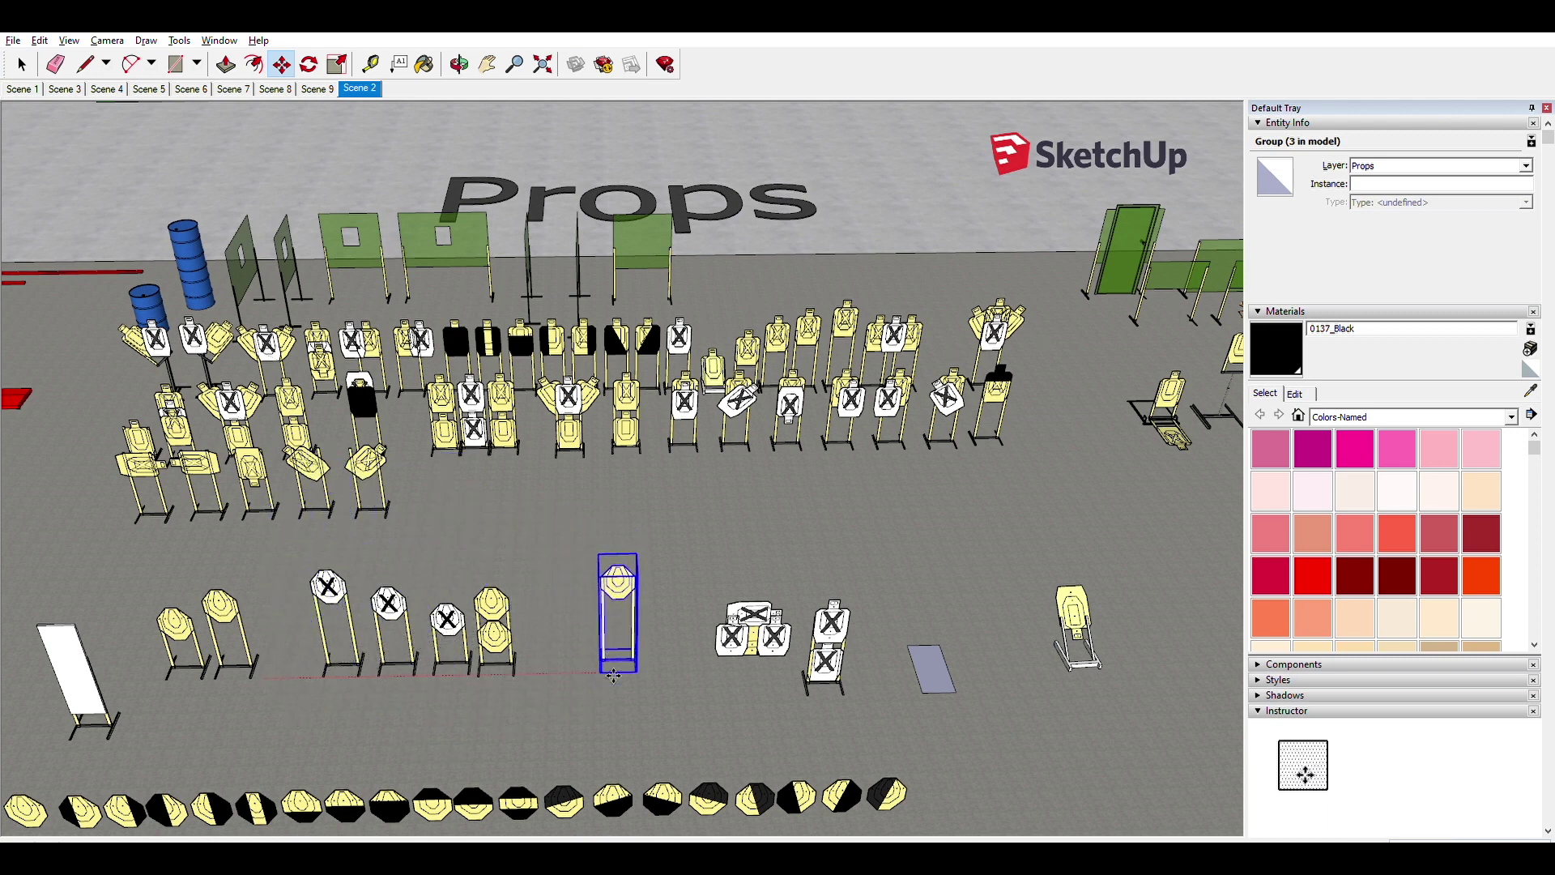
key(ctrl)
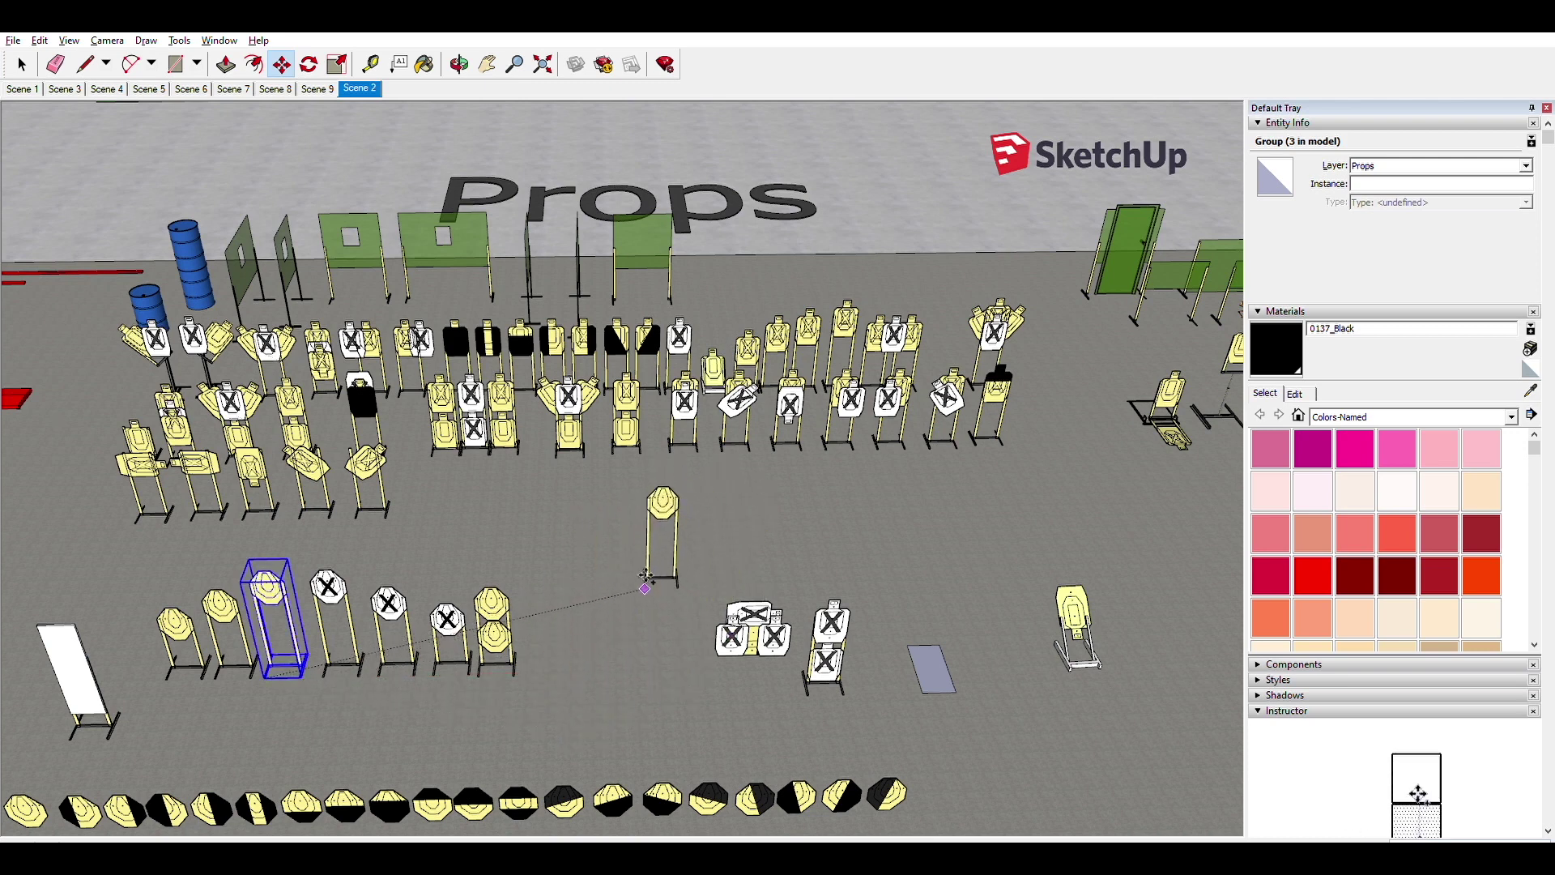
click(650, 572)
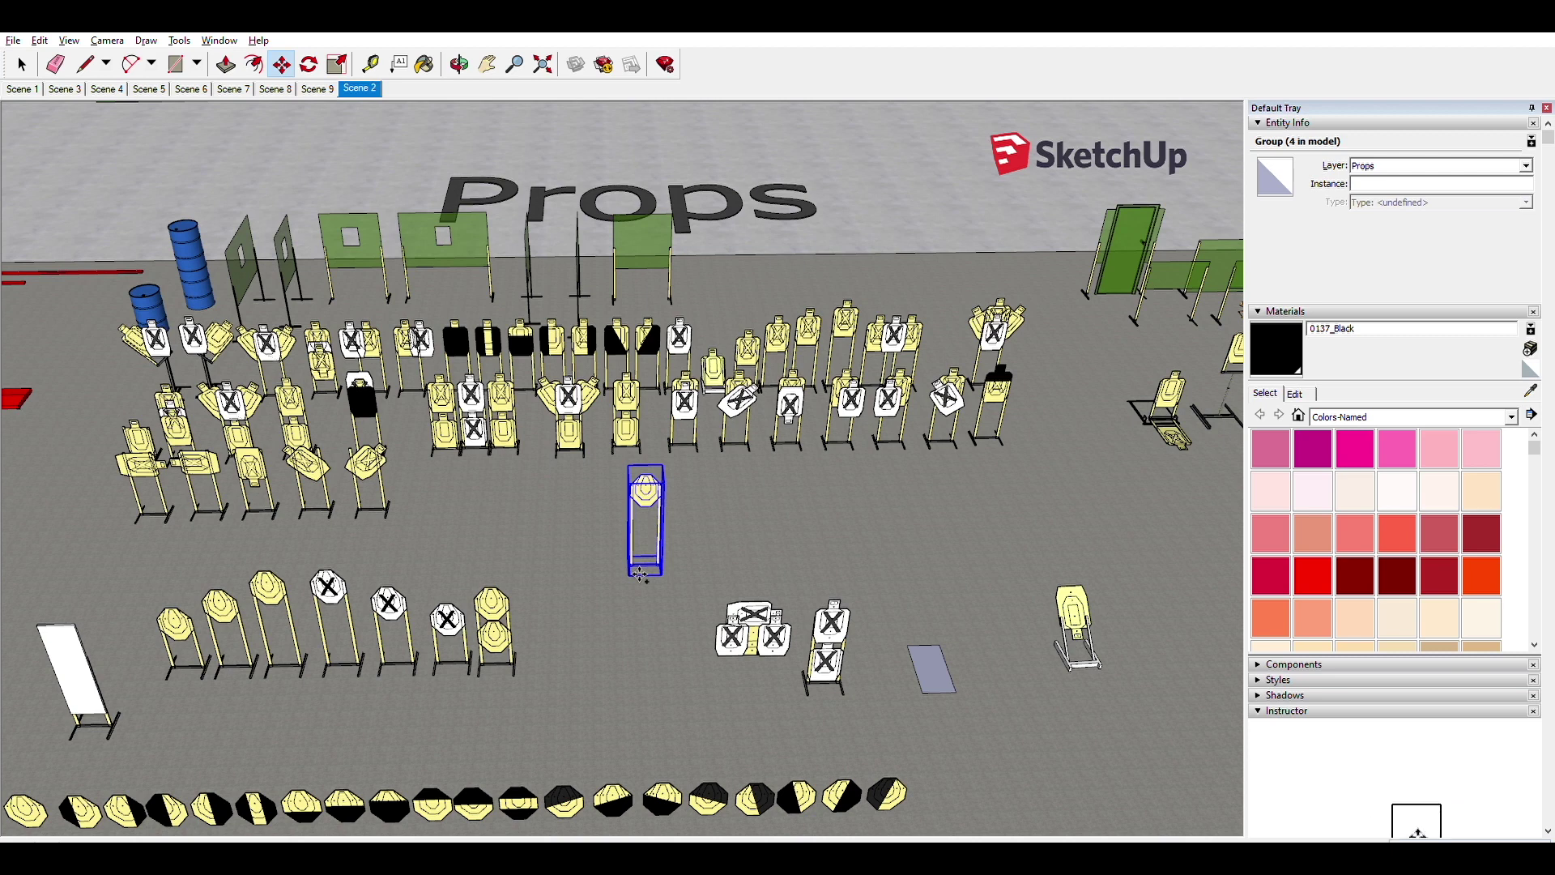
Step: Copy the new stand to the right and repeat it 3x for an evenly spaced row of four
click(641, 575)
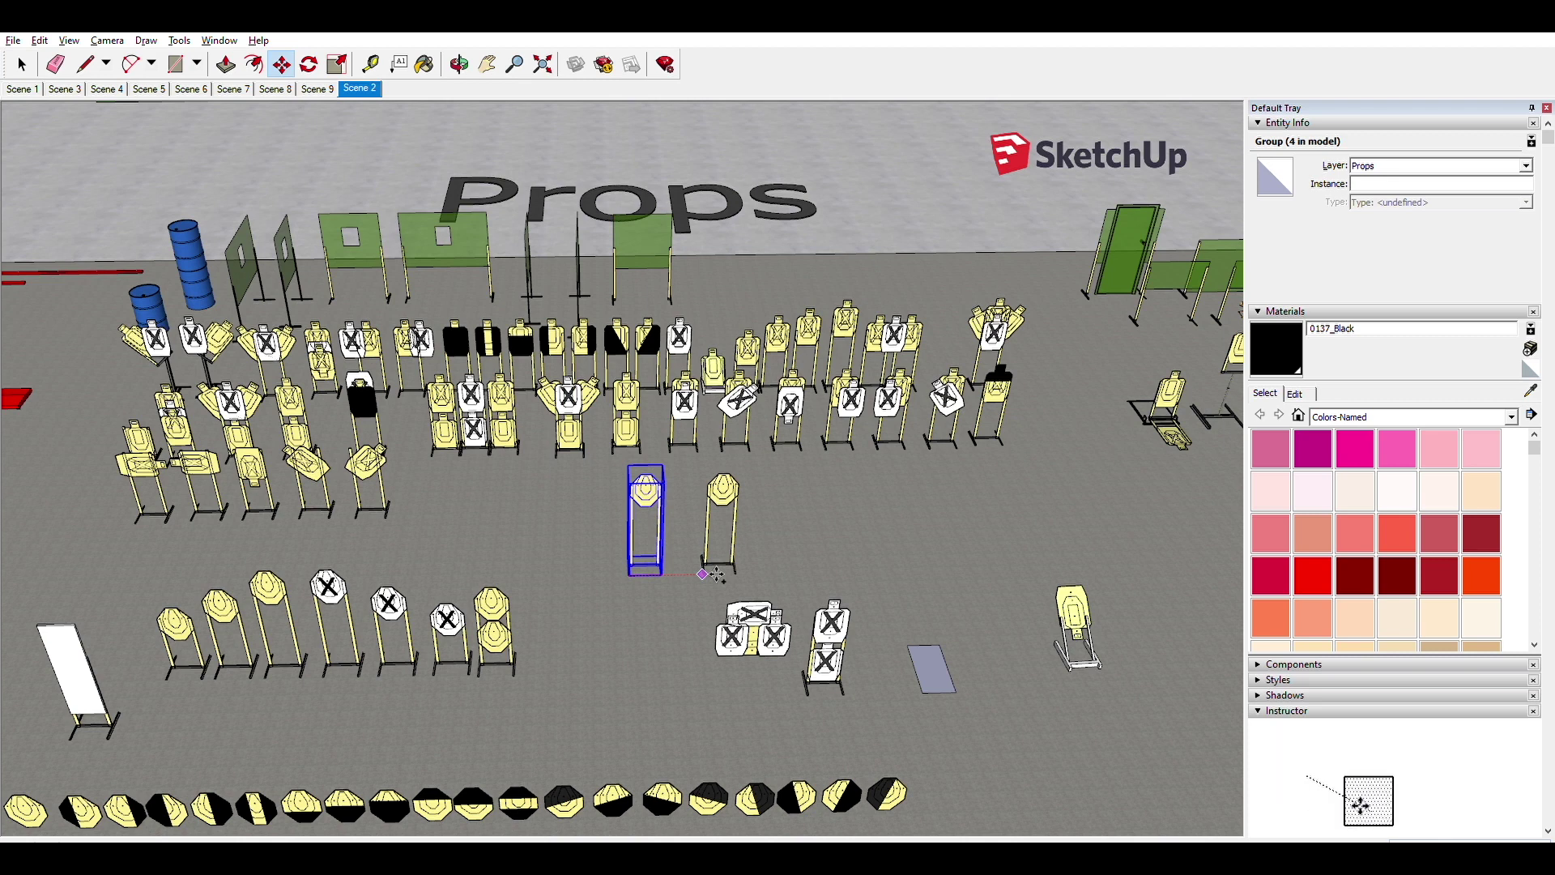
click(717, 574)
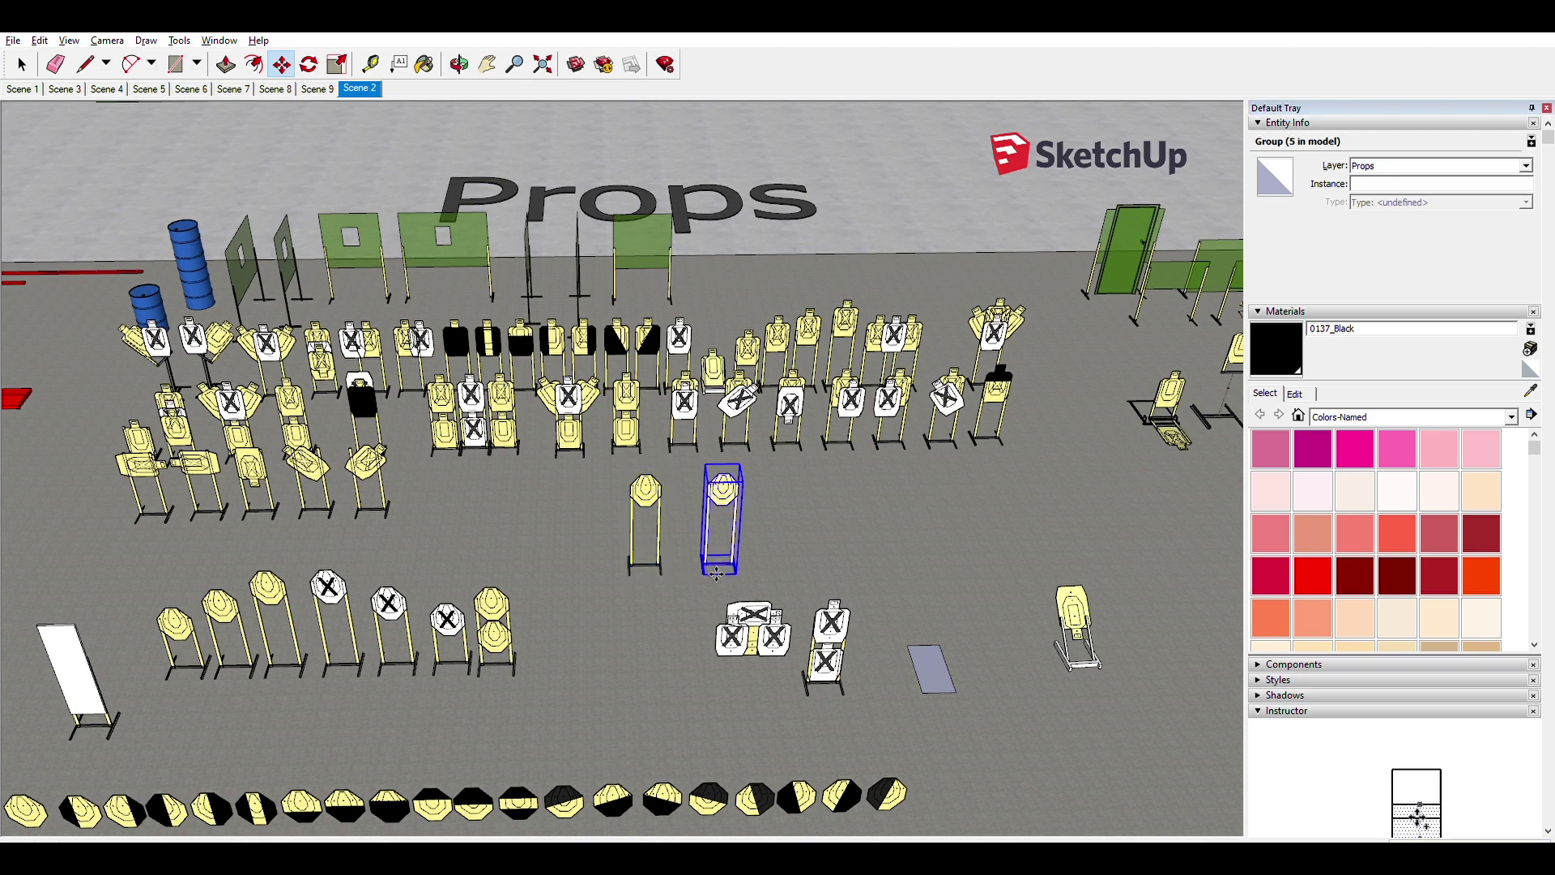
text(3x)
key(Return)
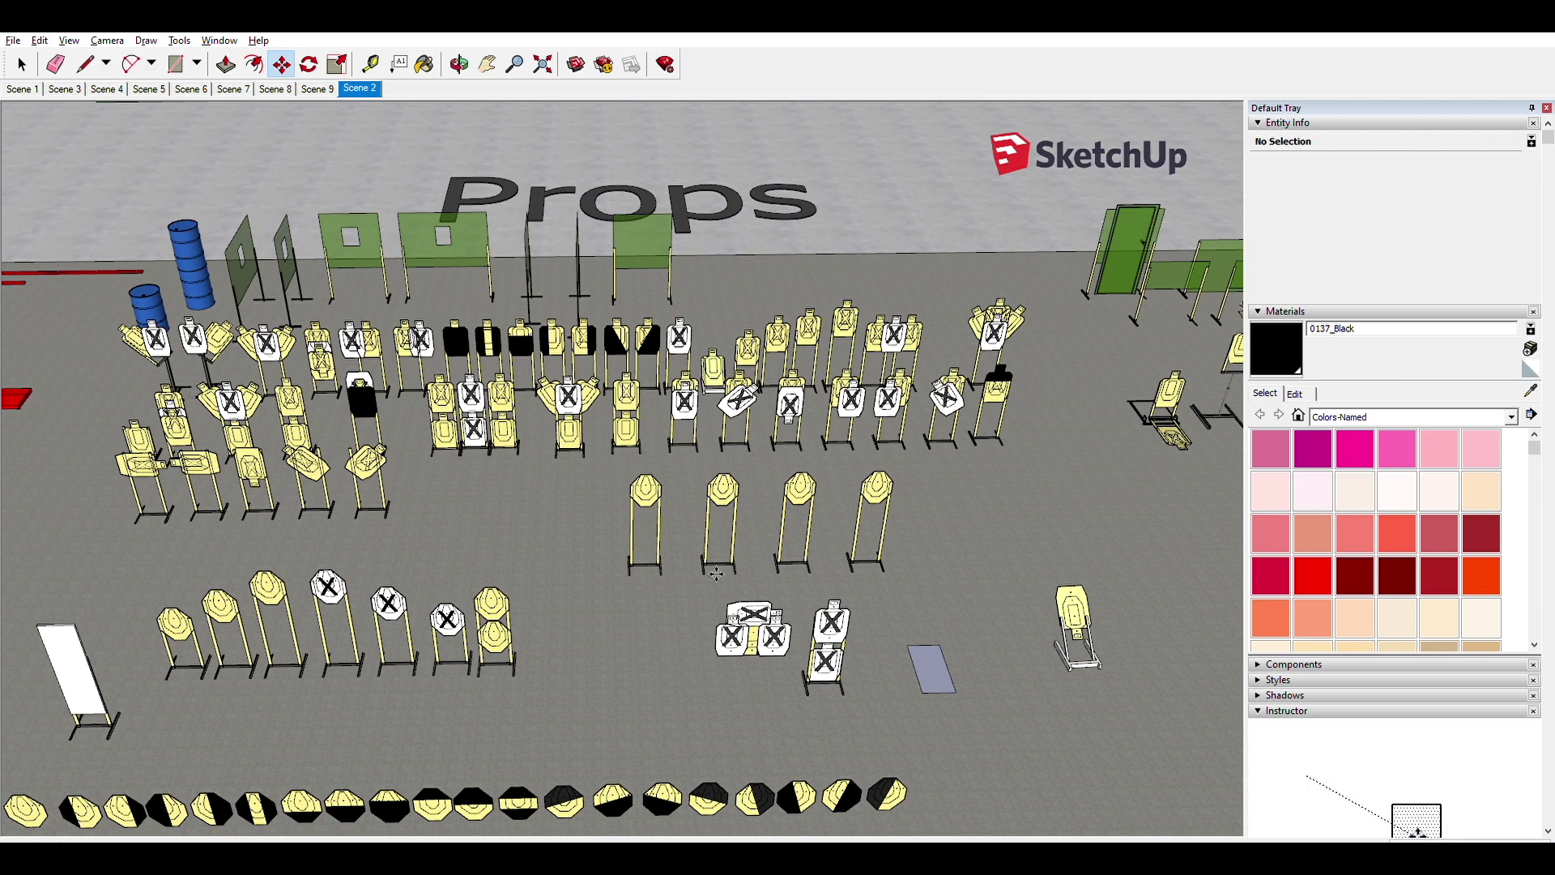
key(space)
Step: Select the white X octagon sign and orbit around the target rows for a clearer view
click(645, 486)
scroll(645, 484, down, 5)
scroll(645, 482, up, 2)
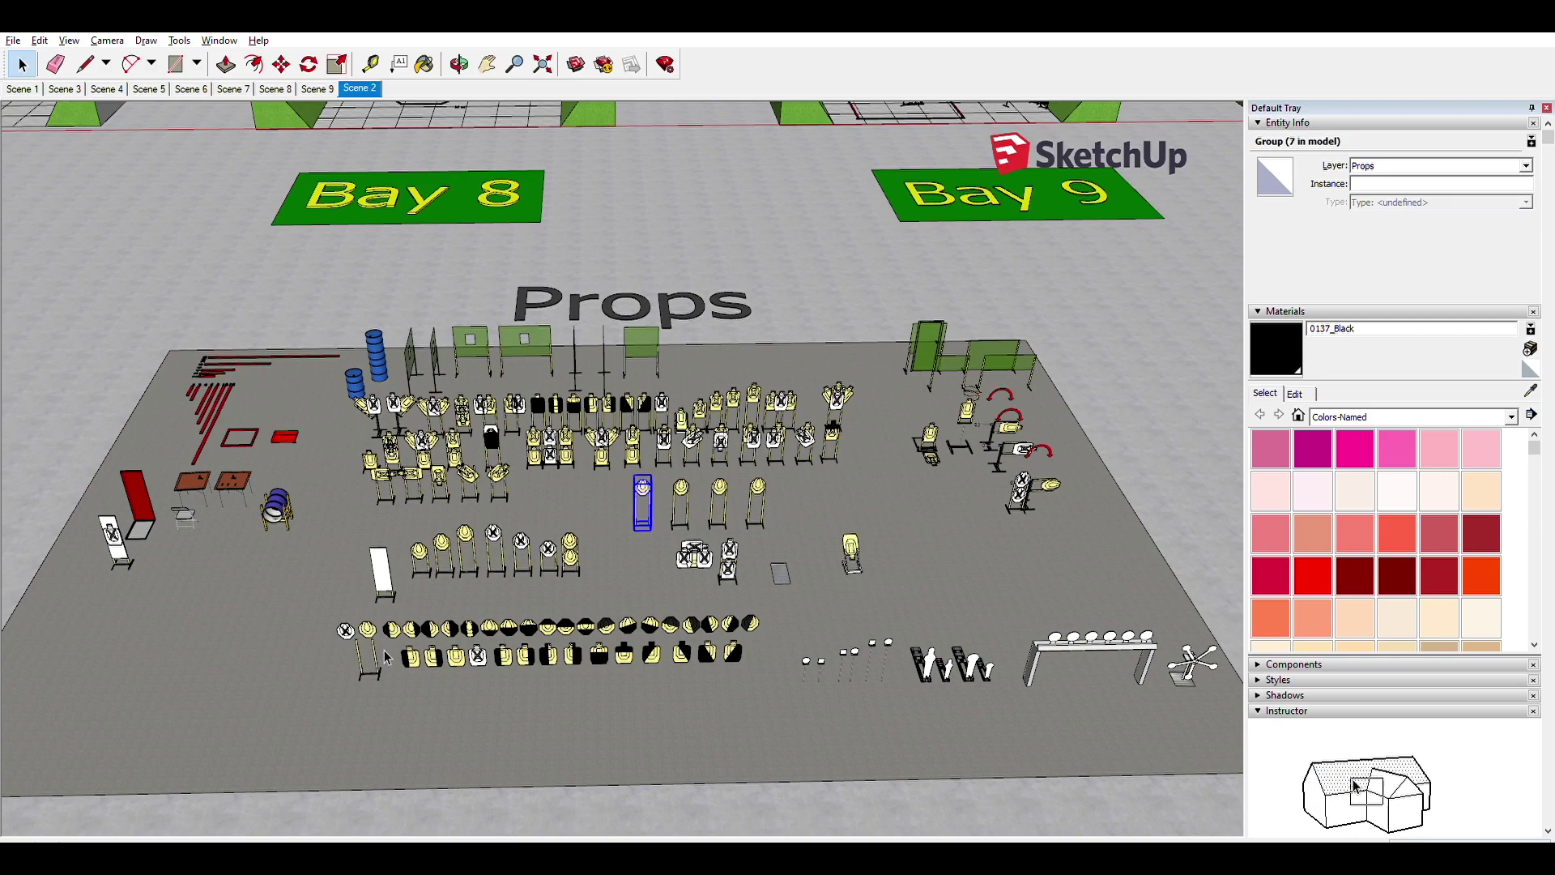
scroll(386, 656, down, 3)
scroll(383, 656, up, 6)
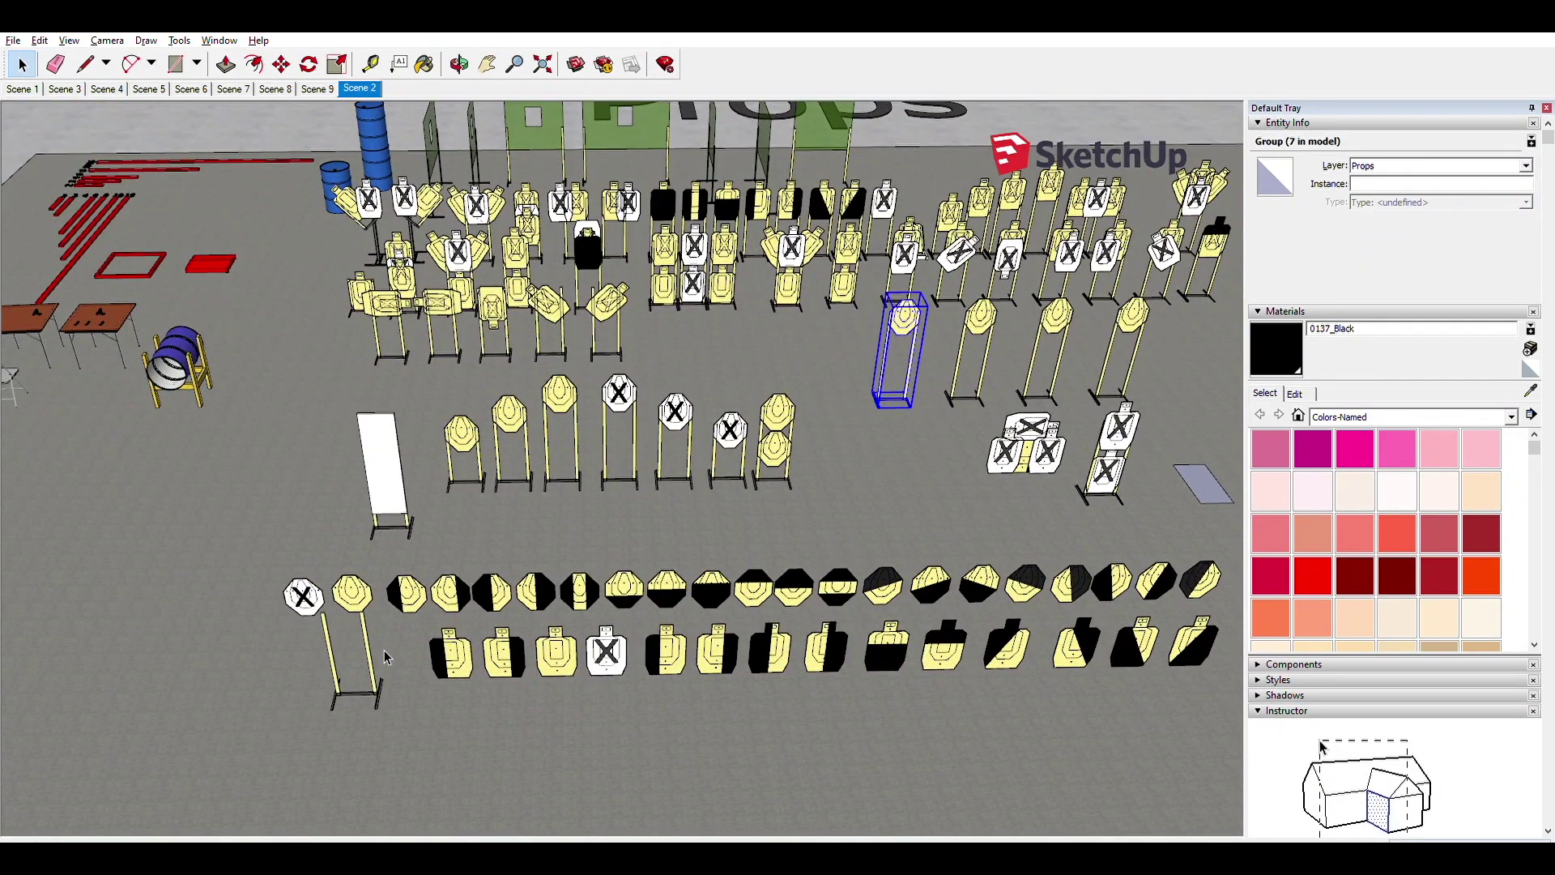
scroll(383, 649, up, 5)
scroll(384, 649, down, 3)
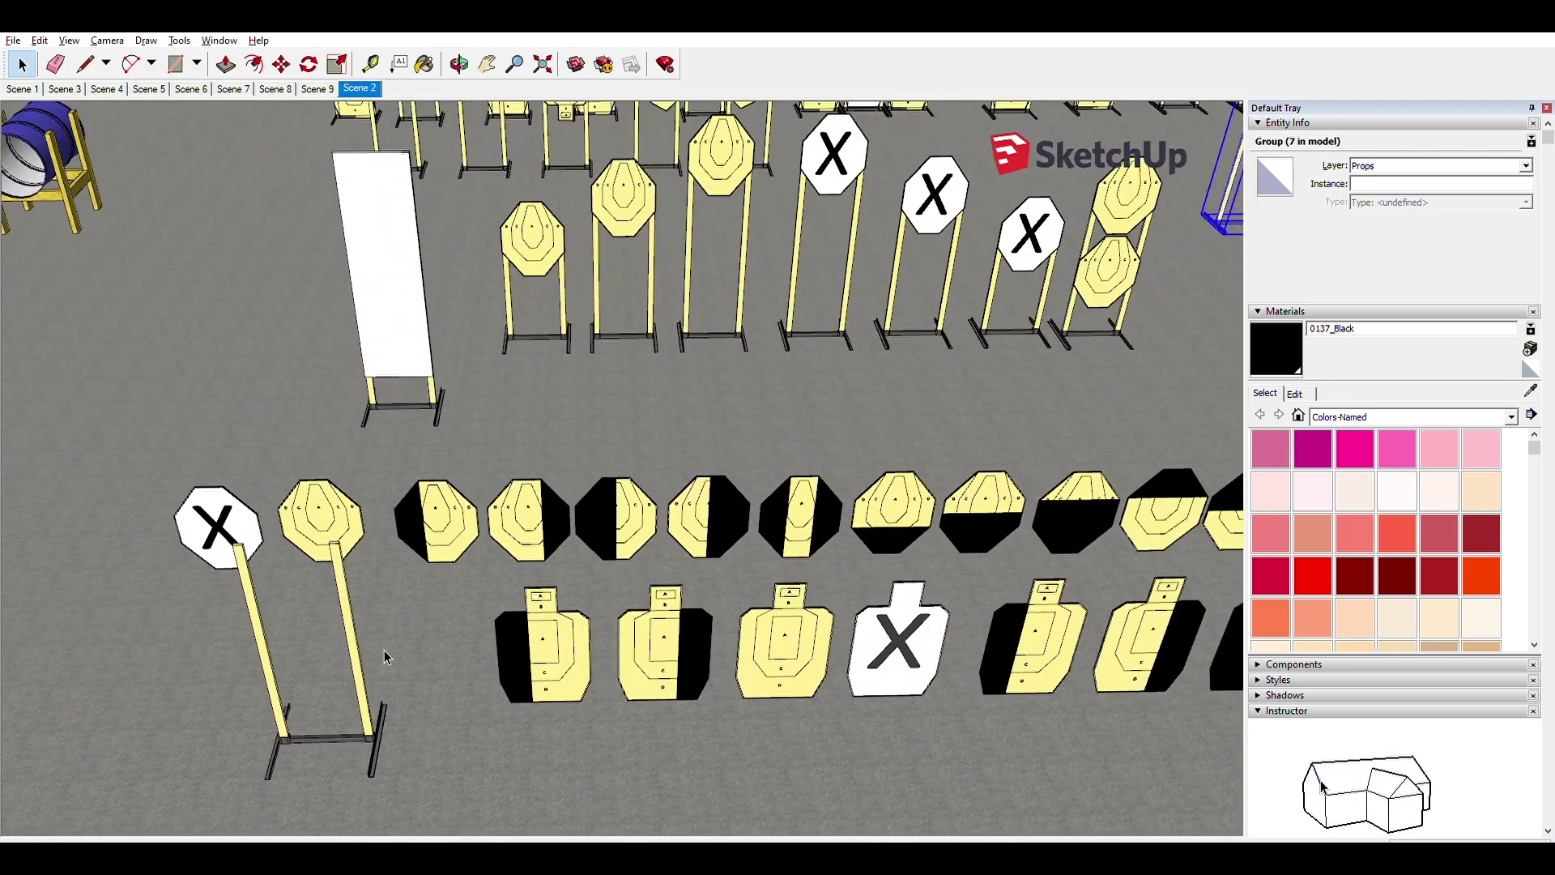
click(252, 525)
key(o)
drag(252, 525, 54, 507)
scroll(211, 439, down, 3)
scroll(211, 438, up, 6)
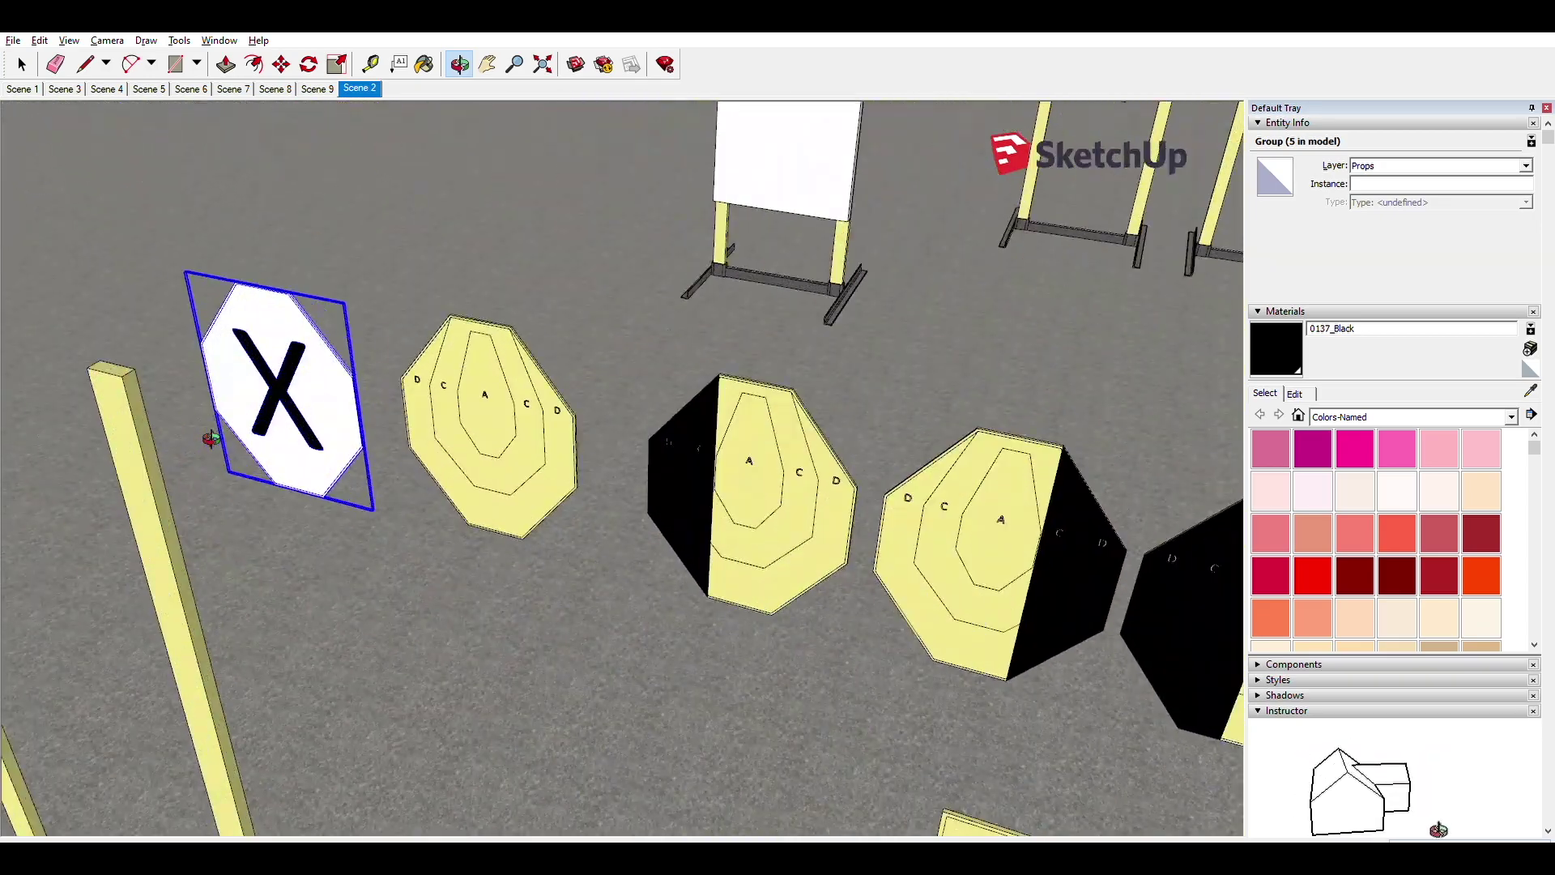
scroll(211, 438, up, 5)
scroll(211, 438, down, 8)
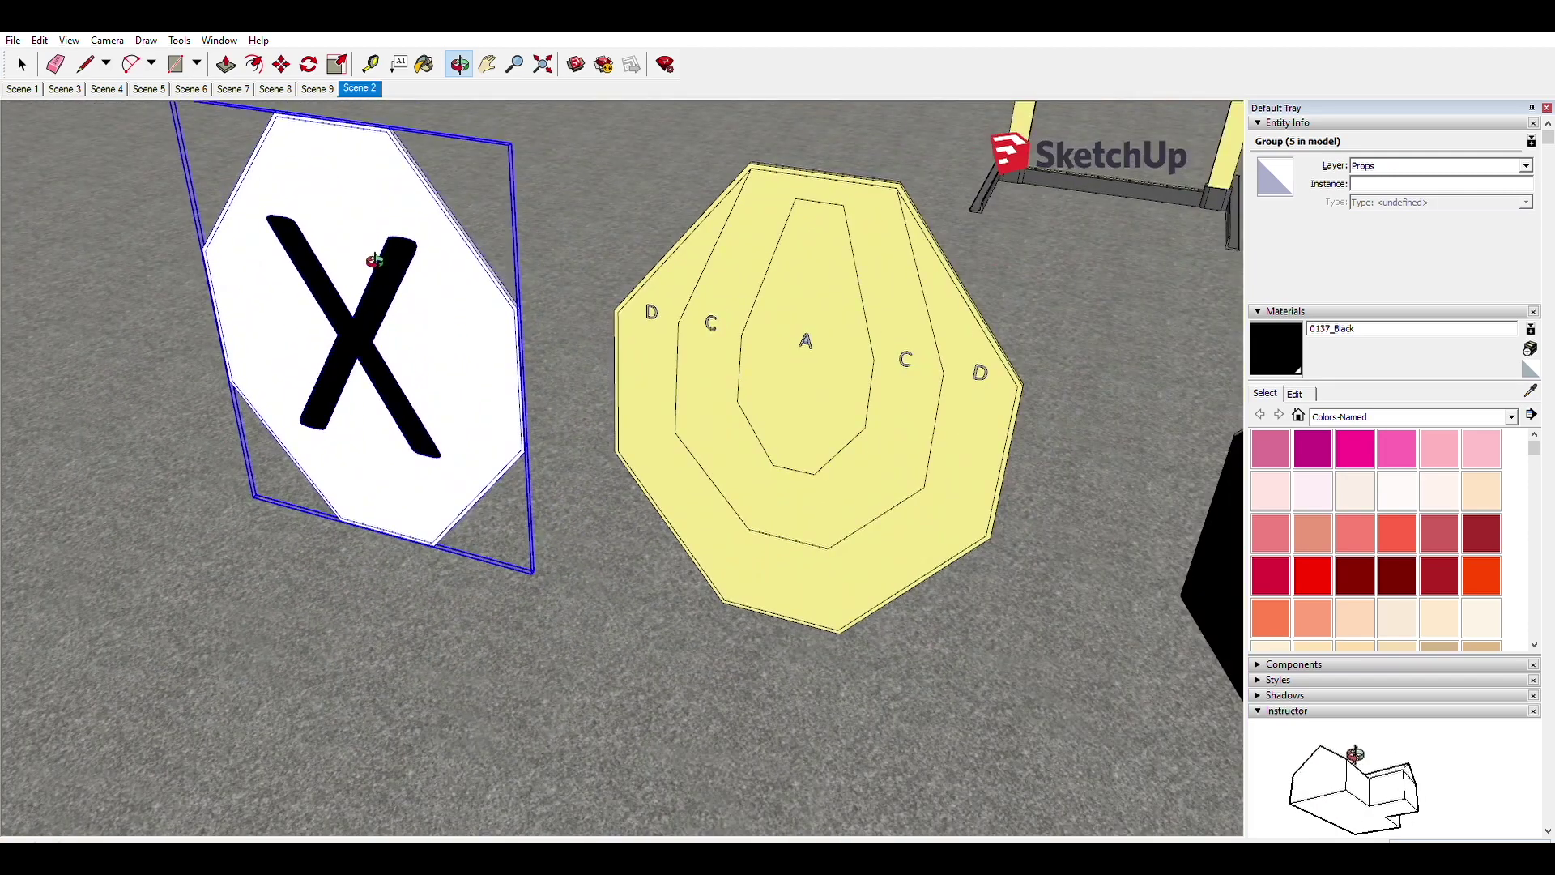
Step: Move the X octagon sign onto the posts of the yellow target stand
key(m)
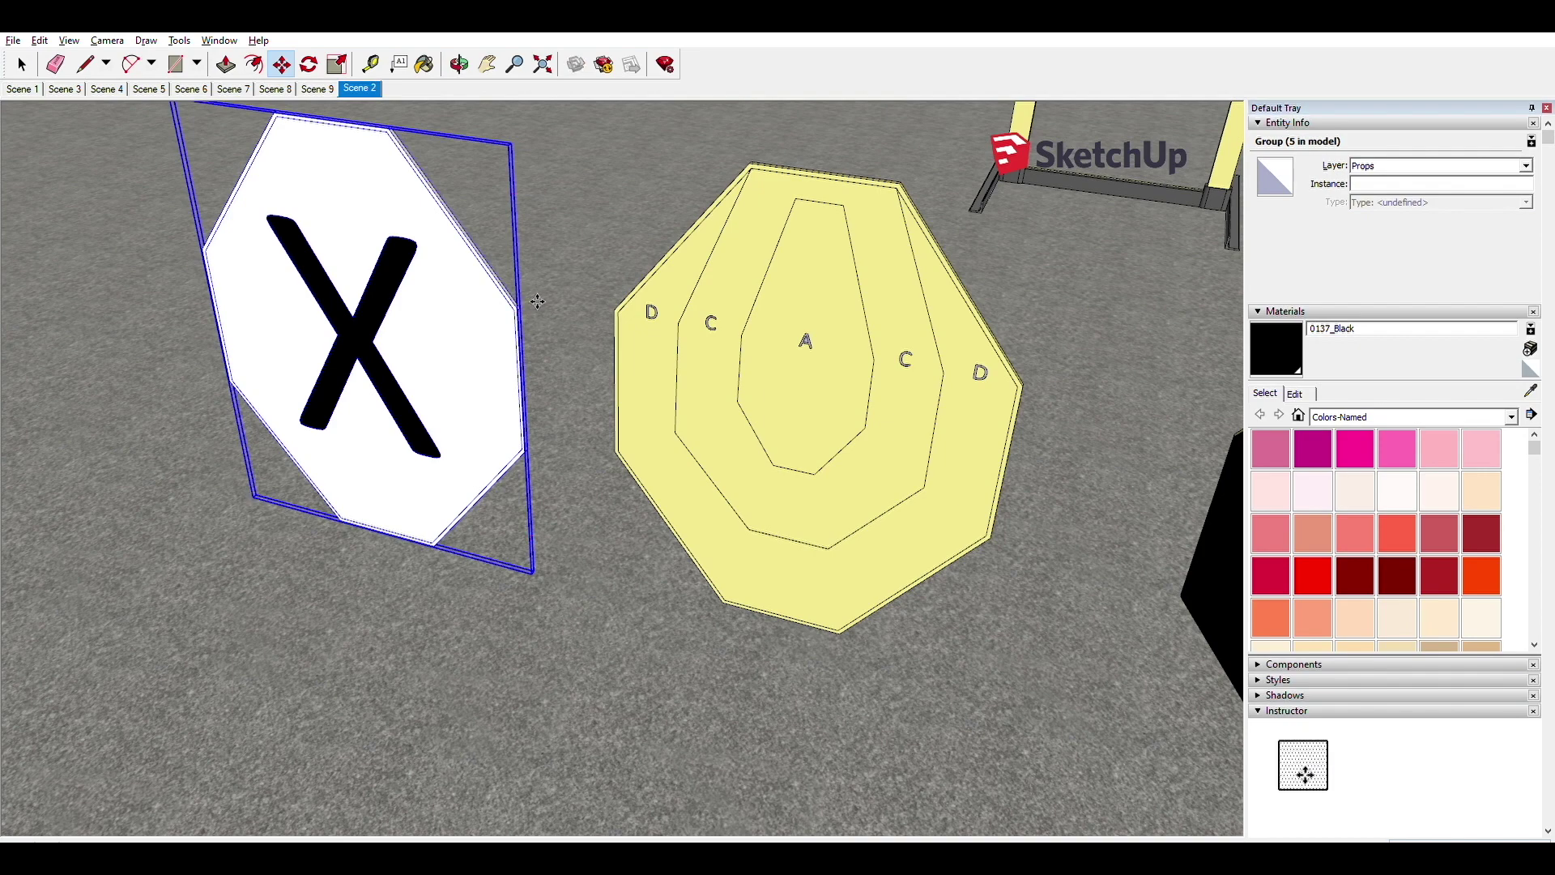
scroll(538, 303, up, 6)
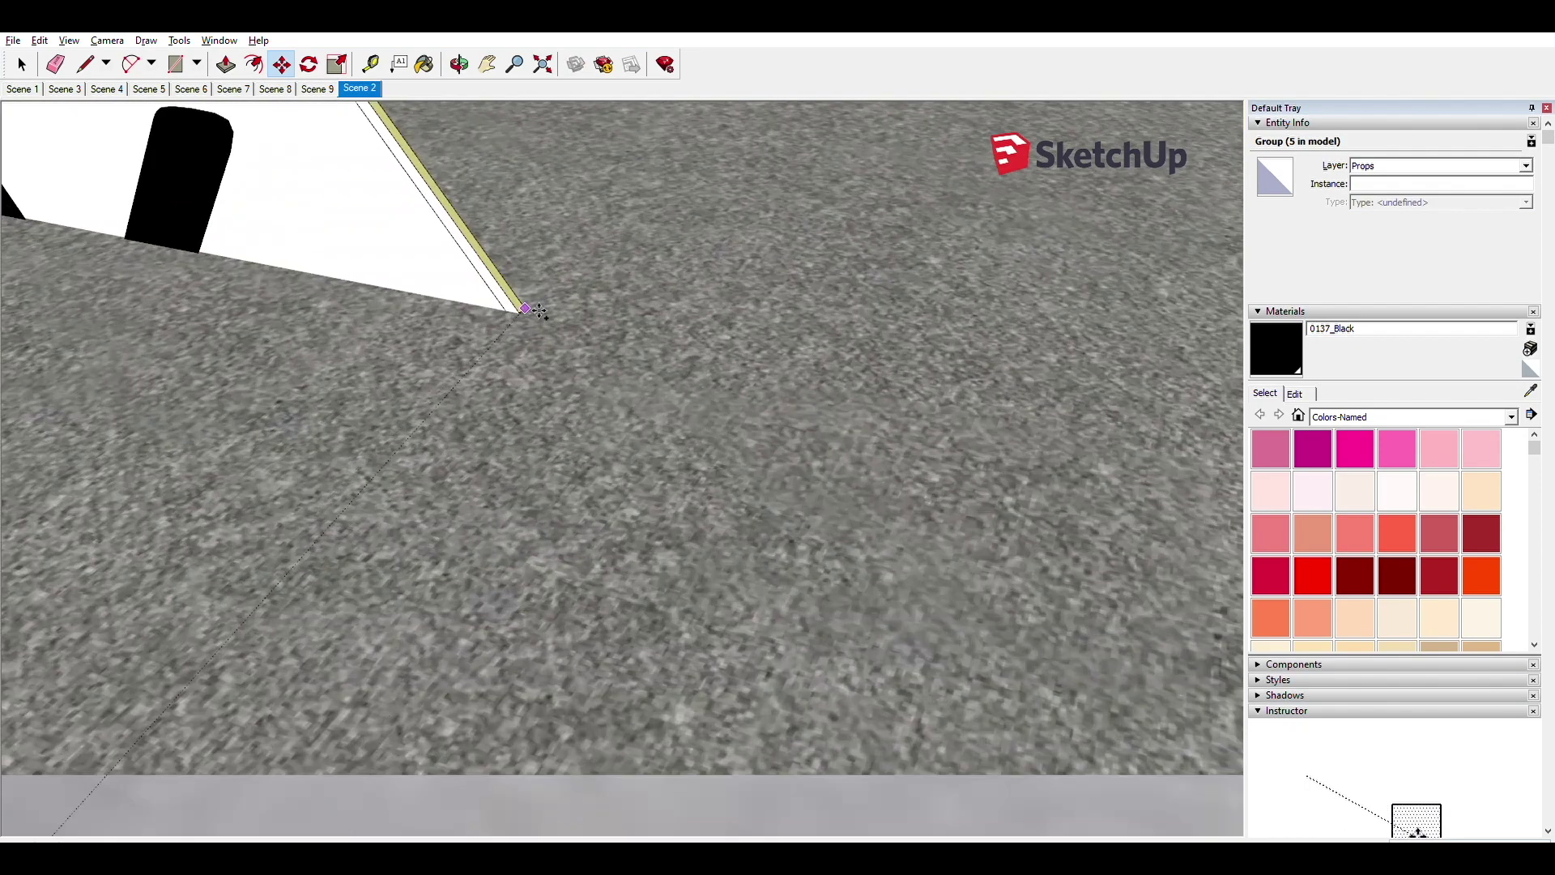
scroll(555, 252, down, 10)
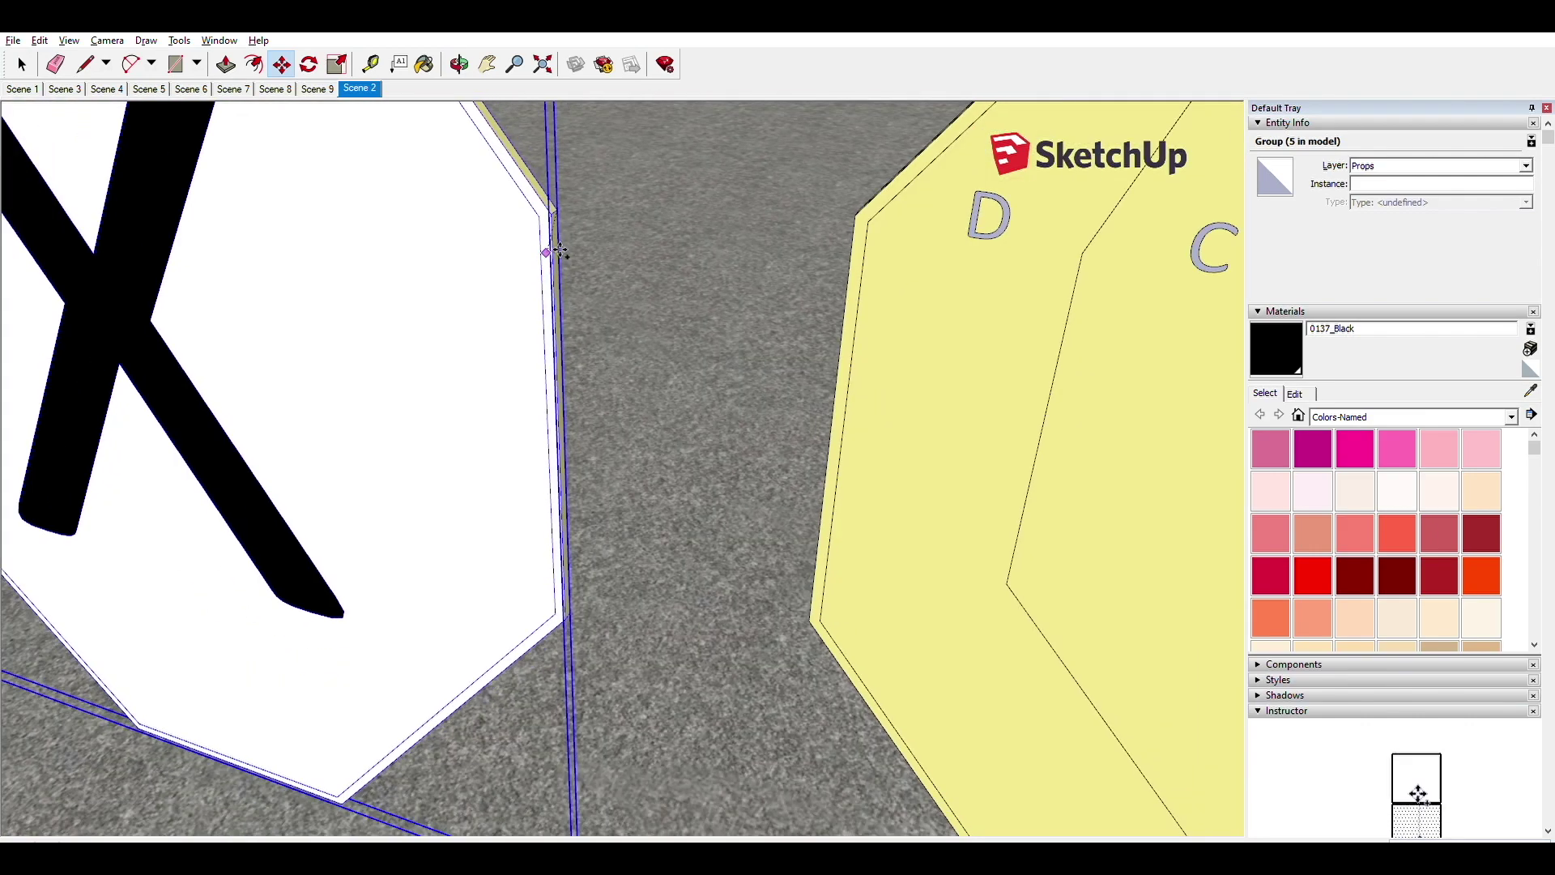
scroll(550, 252, up, 8)
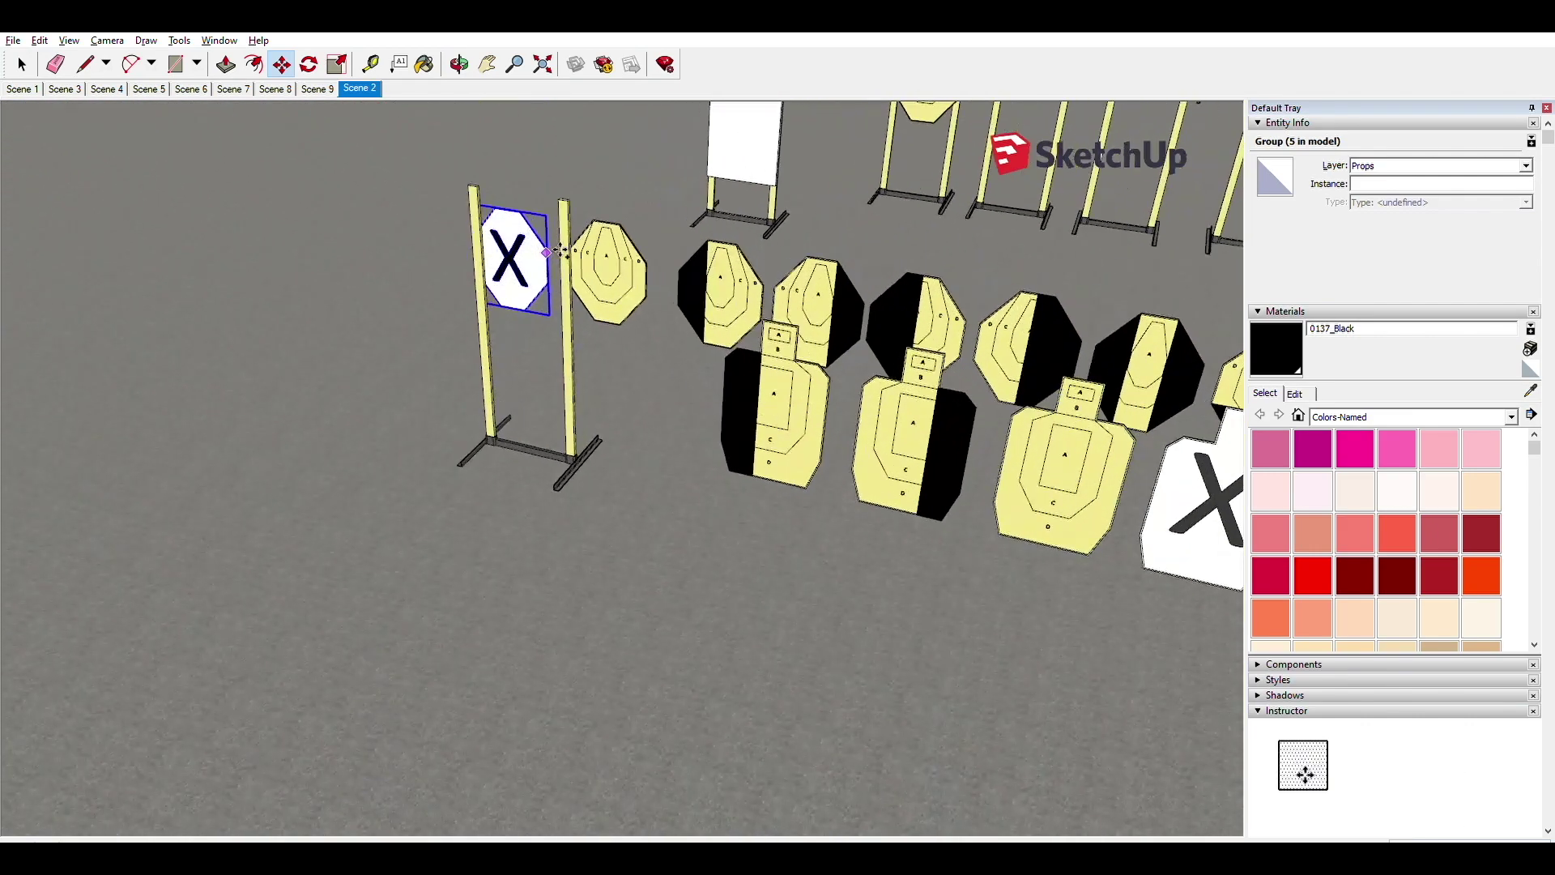
click(551, 249)
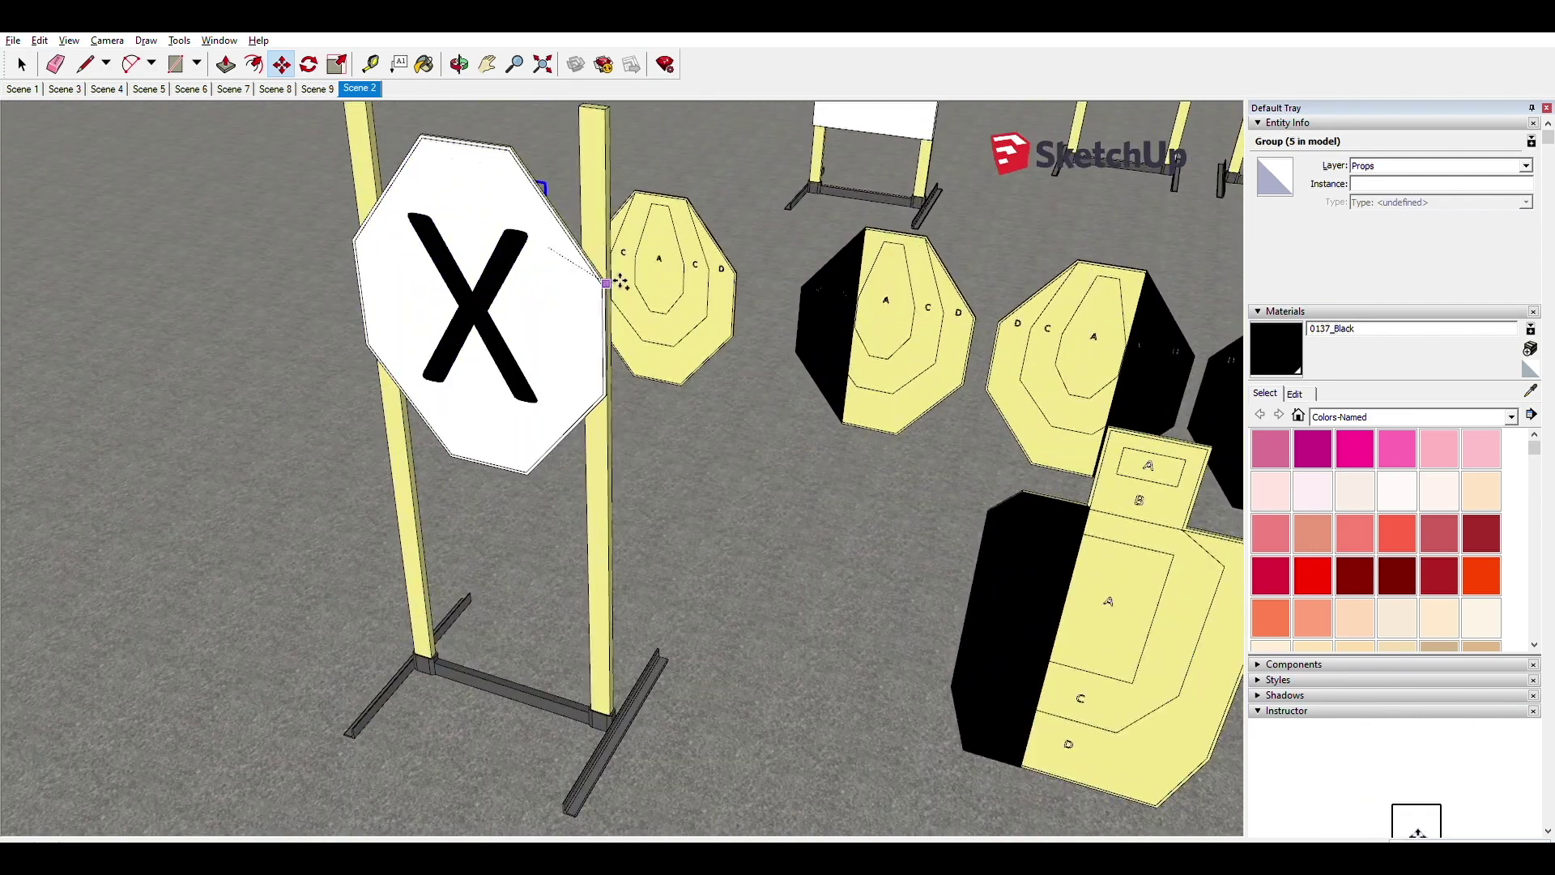
click(621, 282)
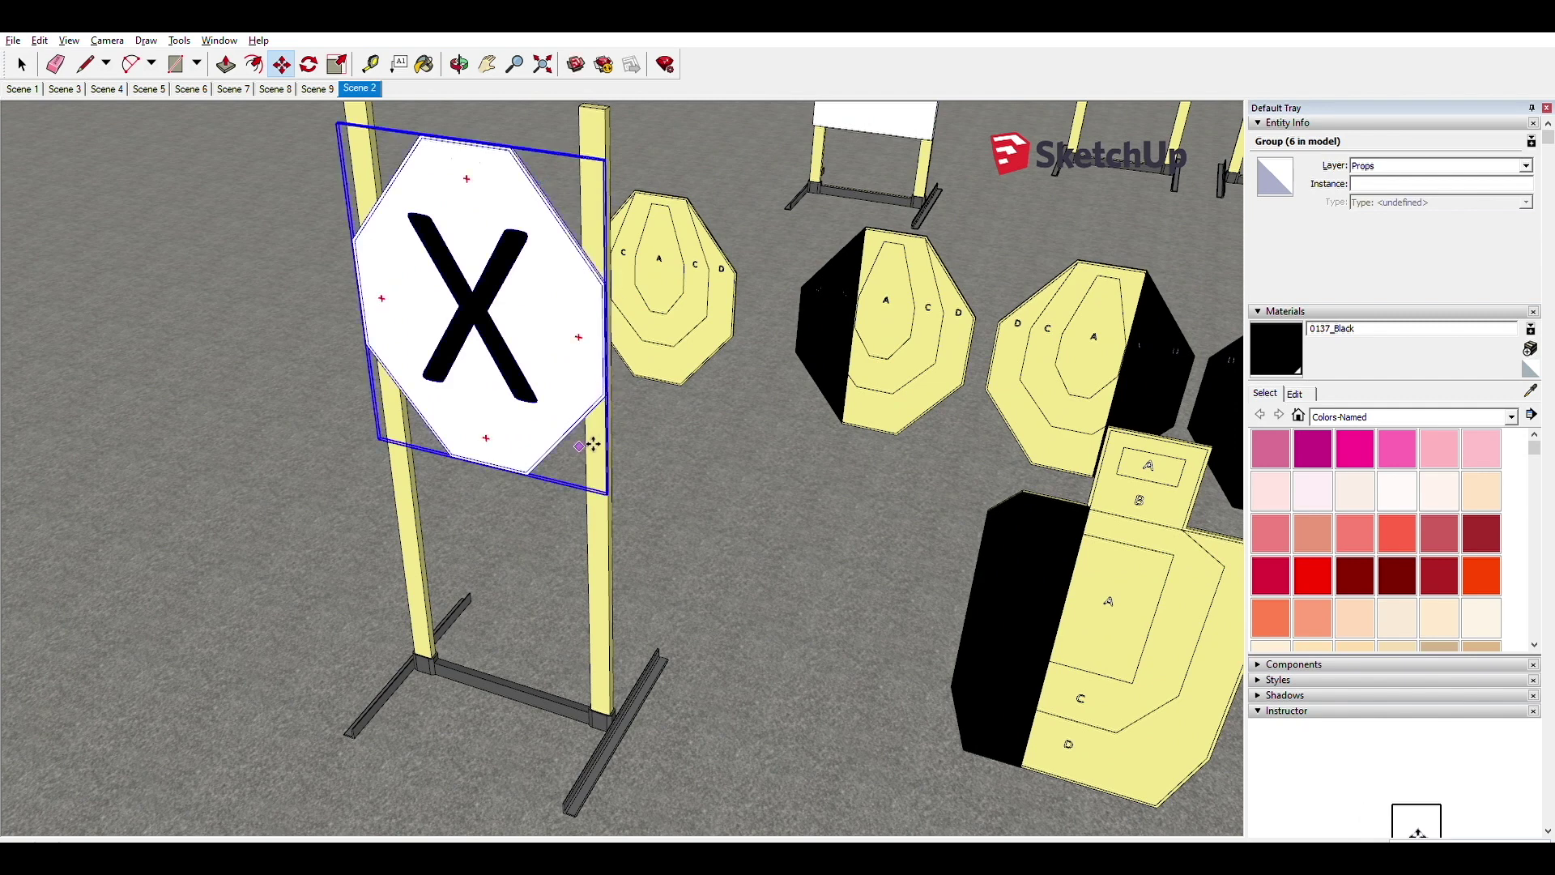
Step: Copy the stand with its X sign to a spot left of the original
key(space)
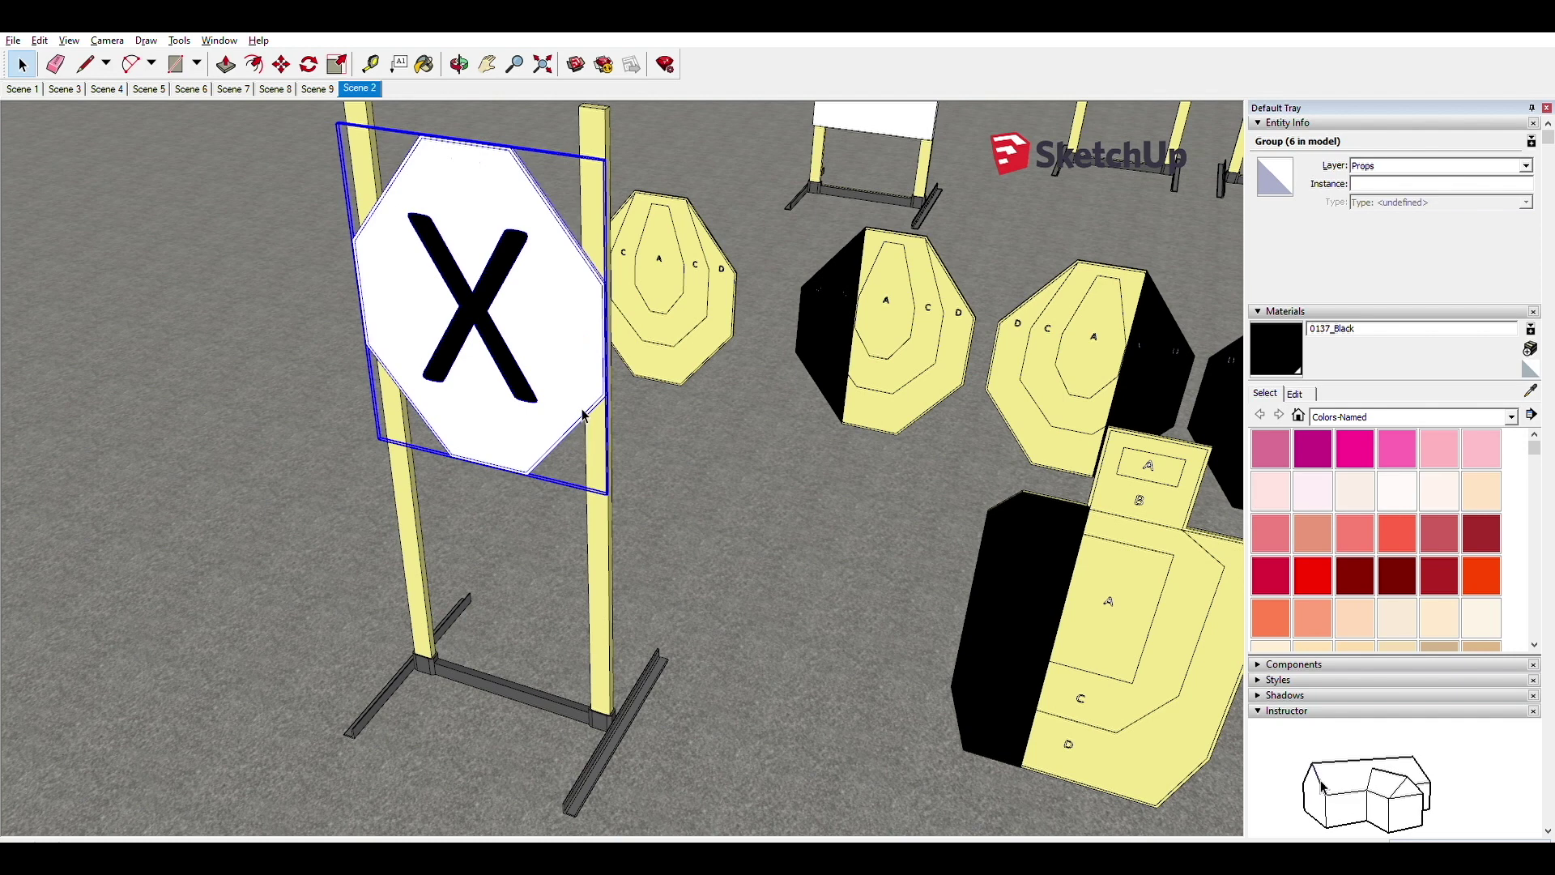
shift+click(603, 572)
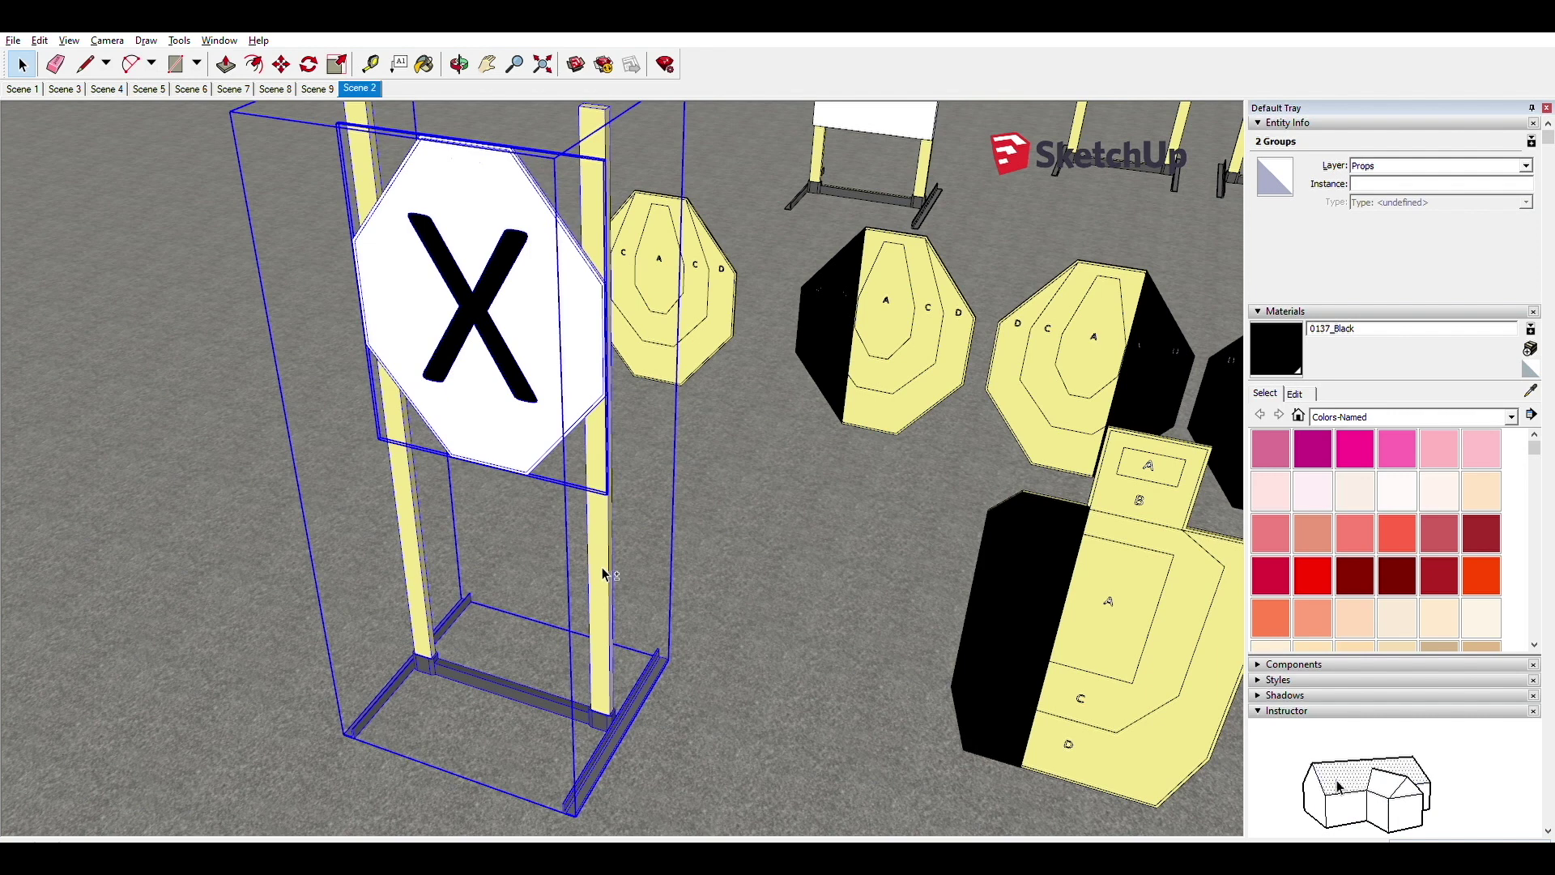
key(m)
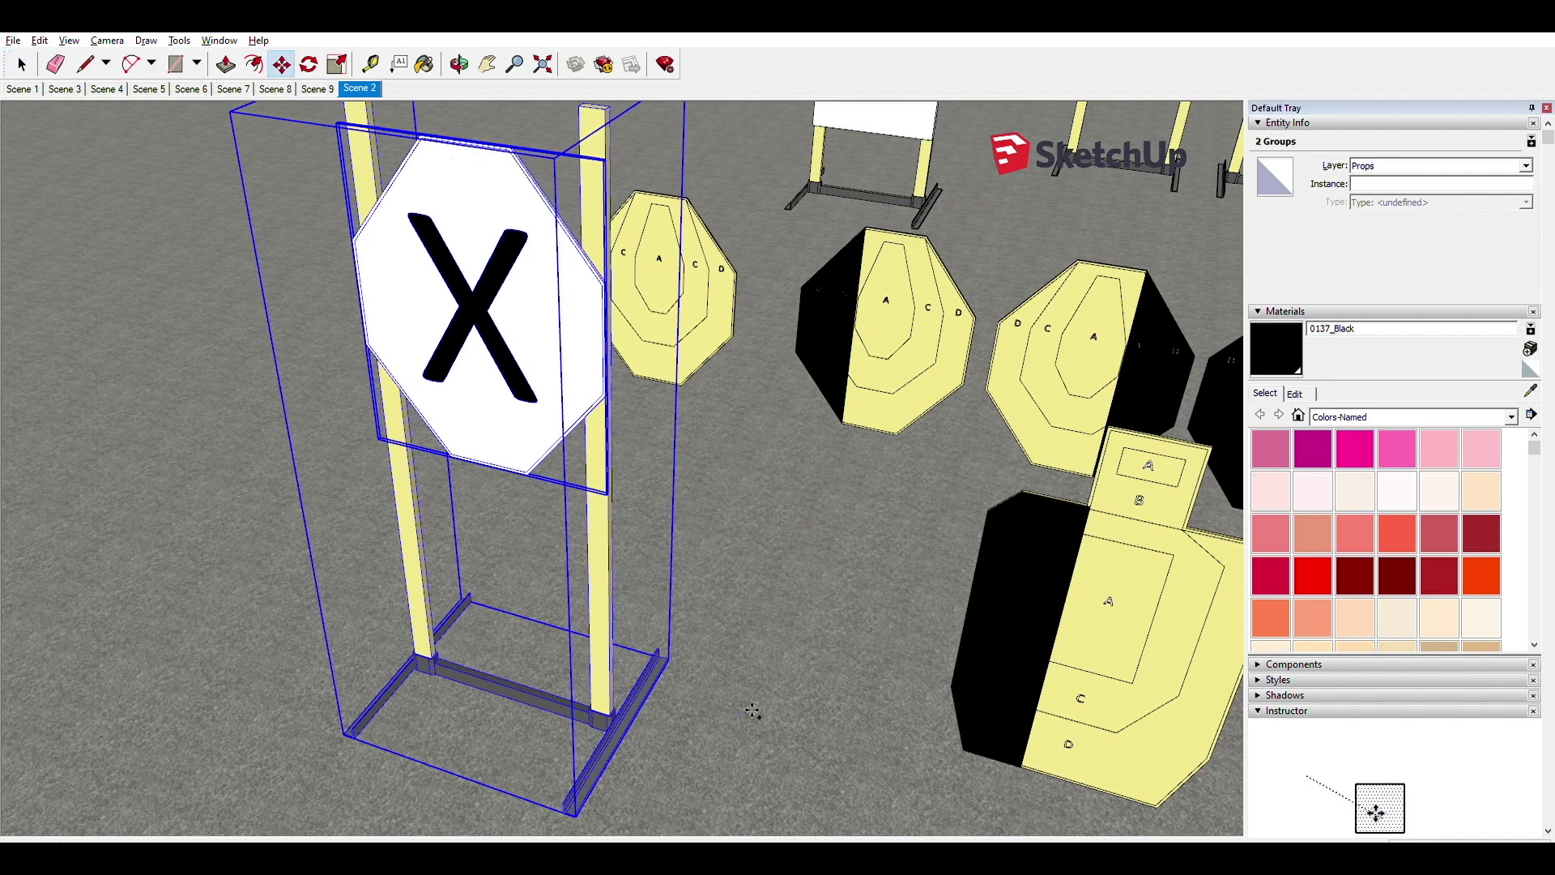
click(668, 660)
key(ctrl)
click(312, 737)
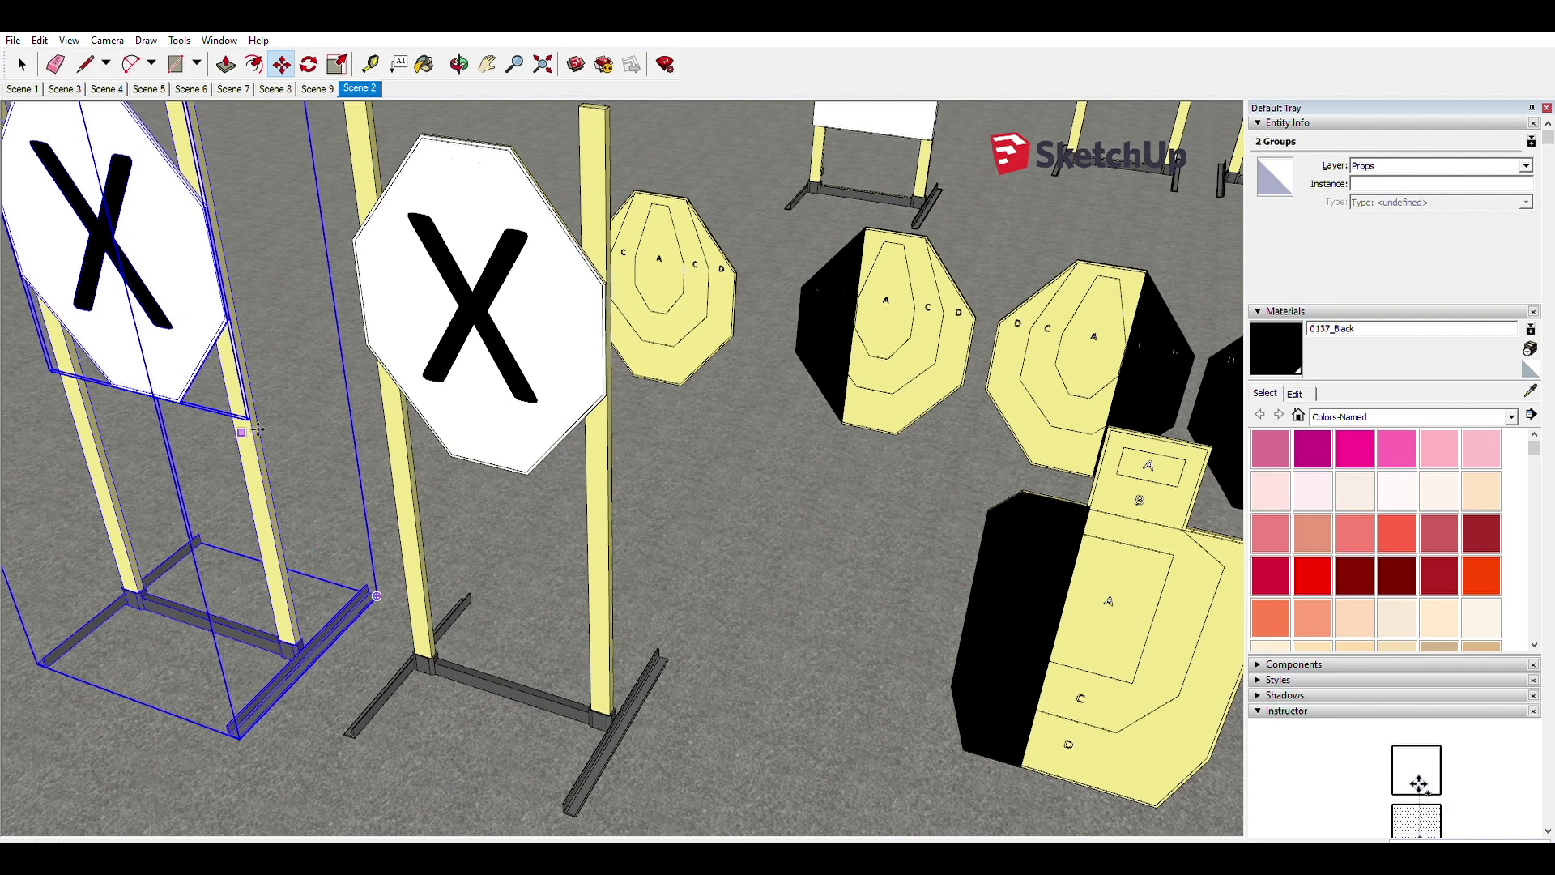
key(space)
click(269, 480)
Step: Try sliding the left stand, cancel the move, and rework the sign-and-stand selection
key(m)
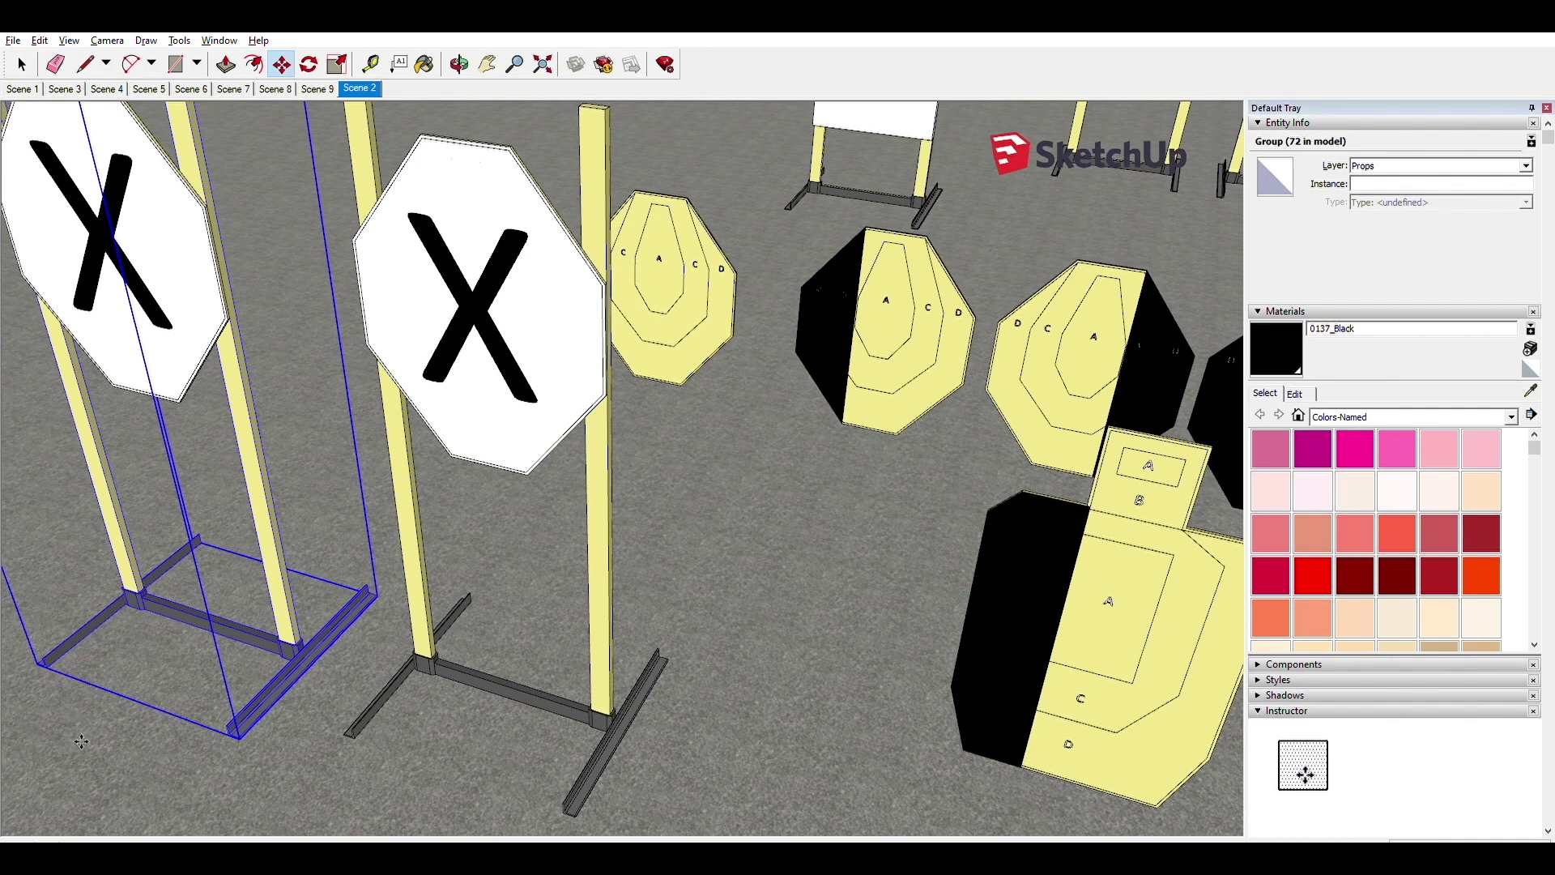
drag(67, 669, 154, 696)
key(Escape)
key(space)
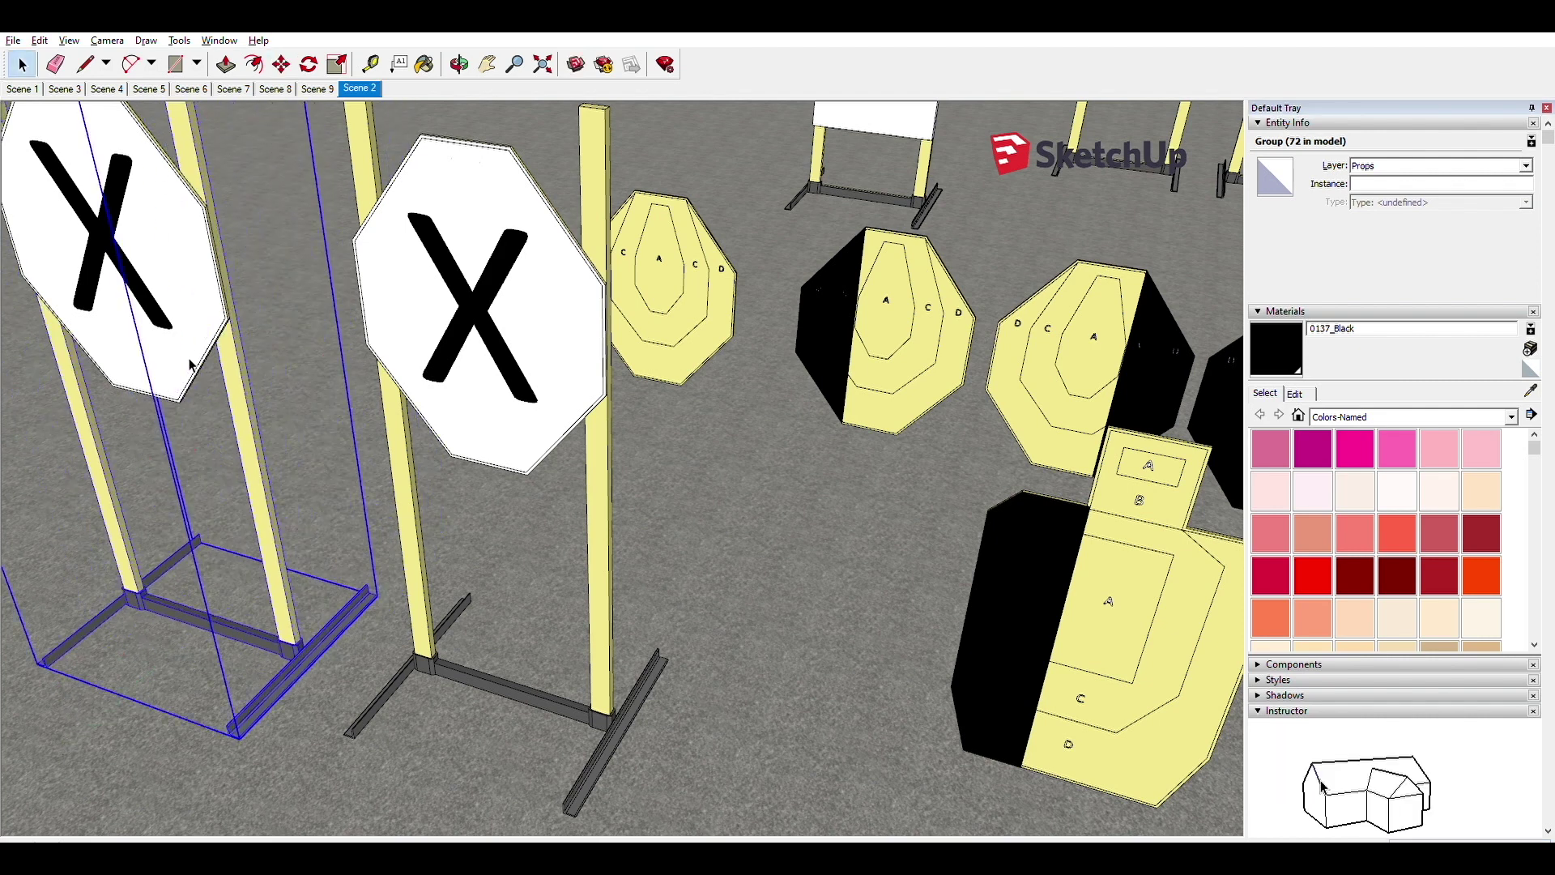
click(191, 364)
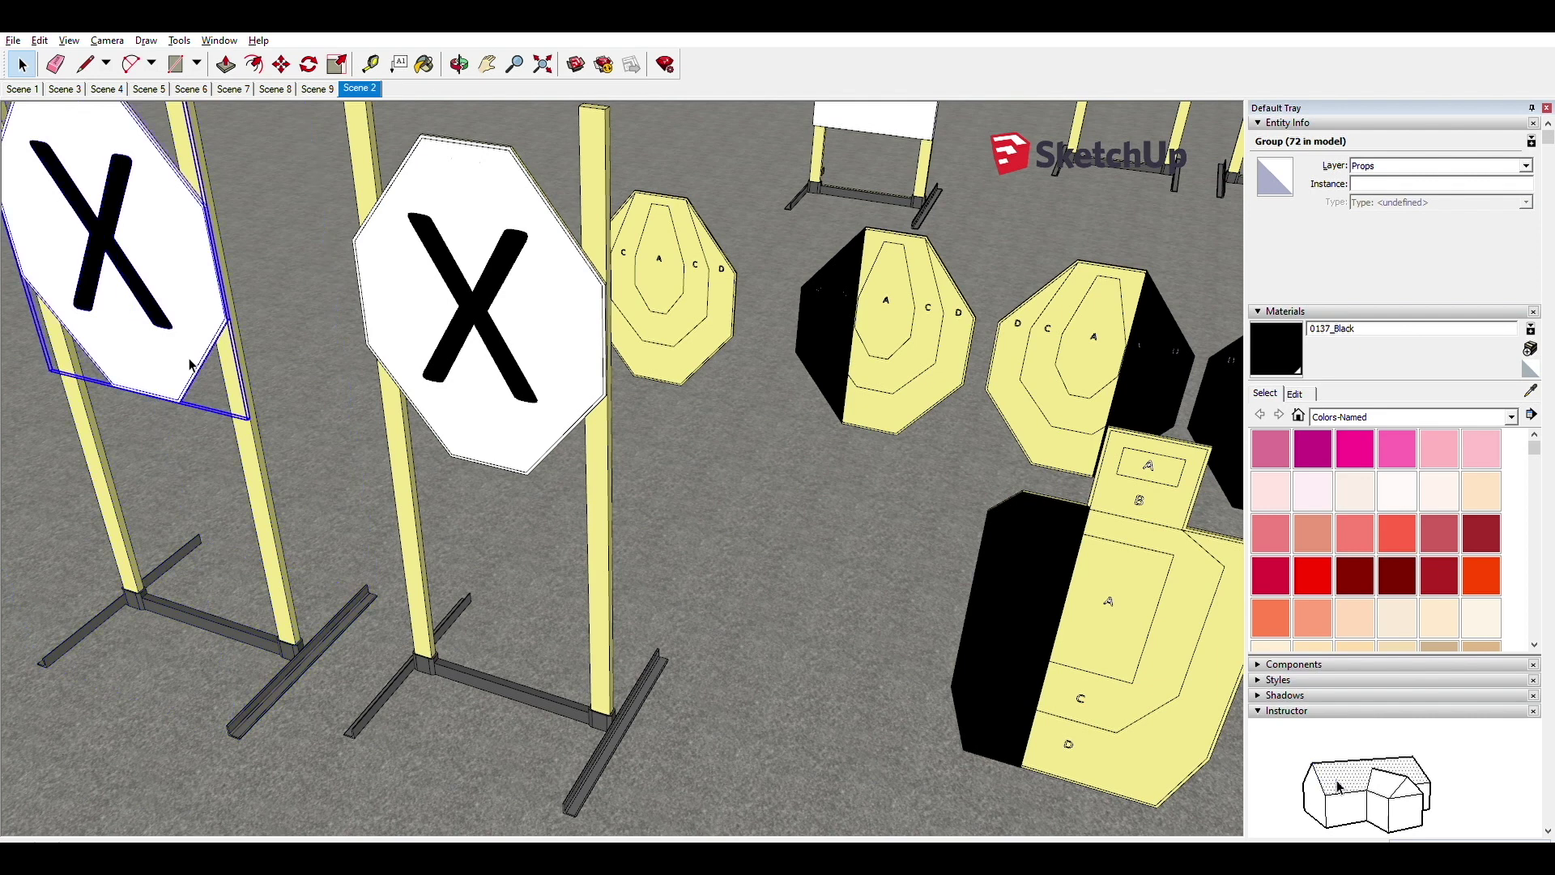
shift+click(253, 460)
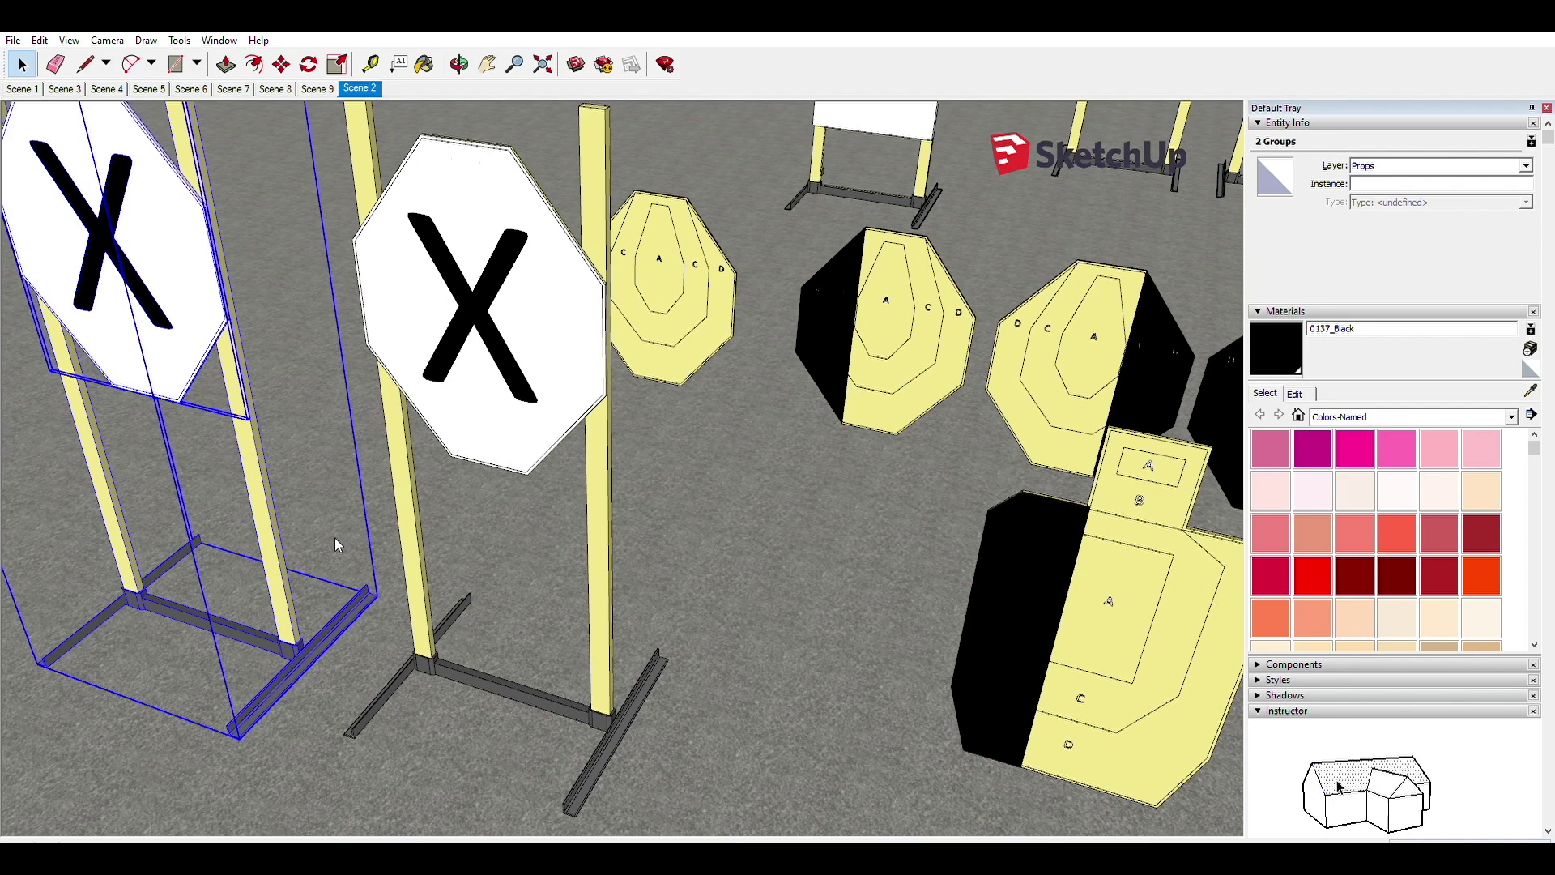
shift+click(243, 350)
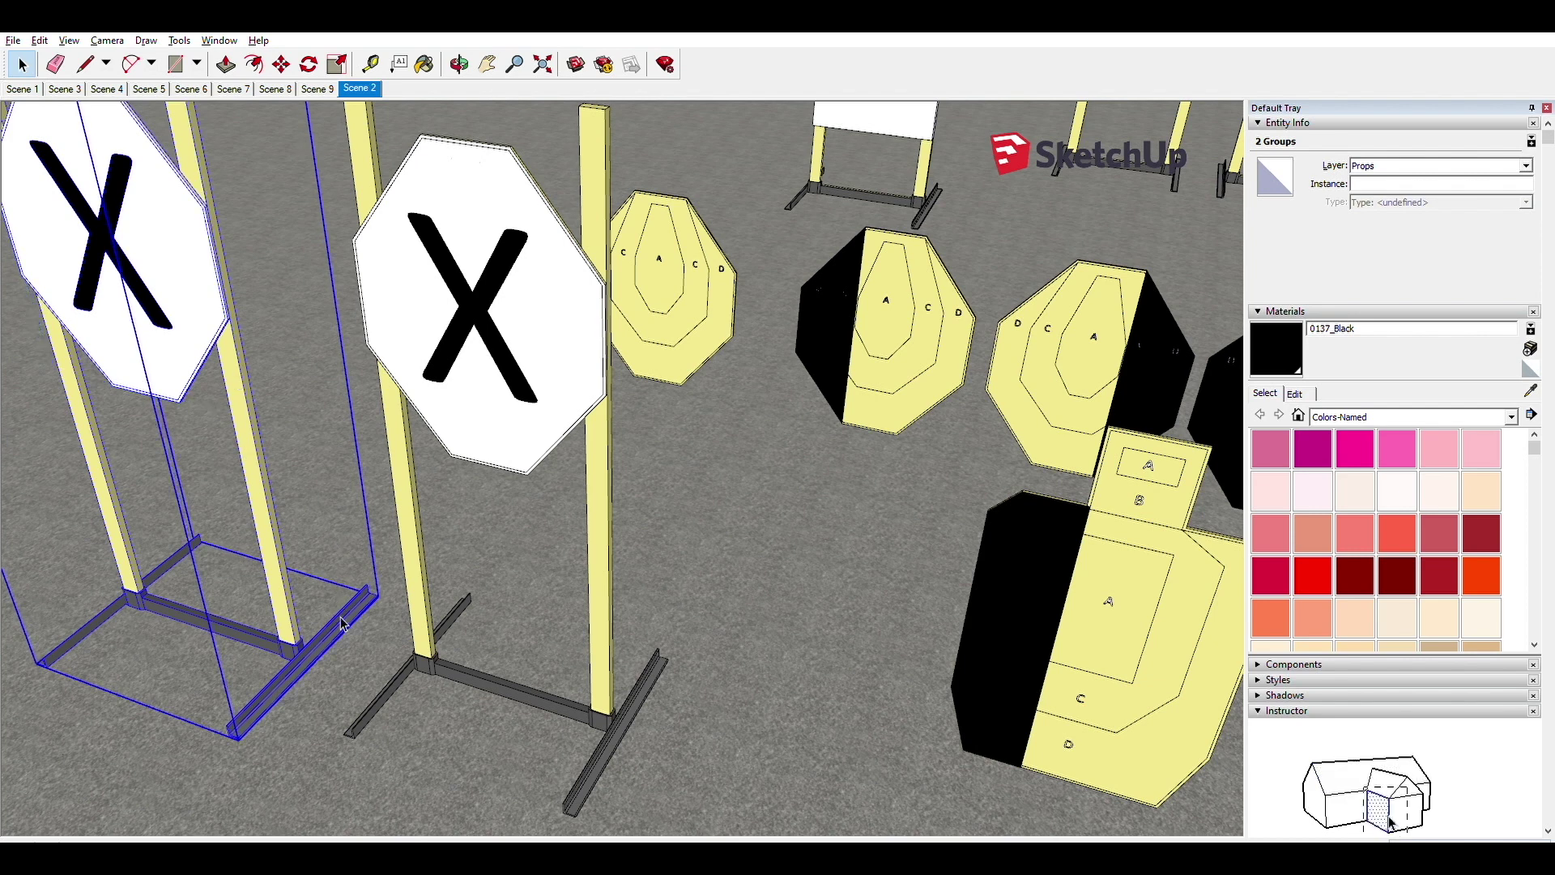
click(262, 547)
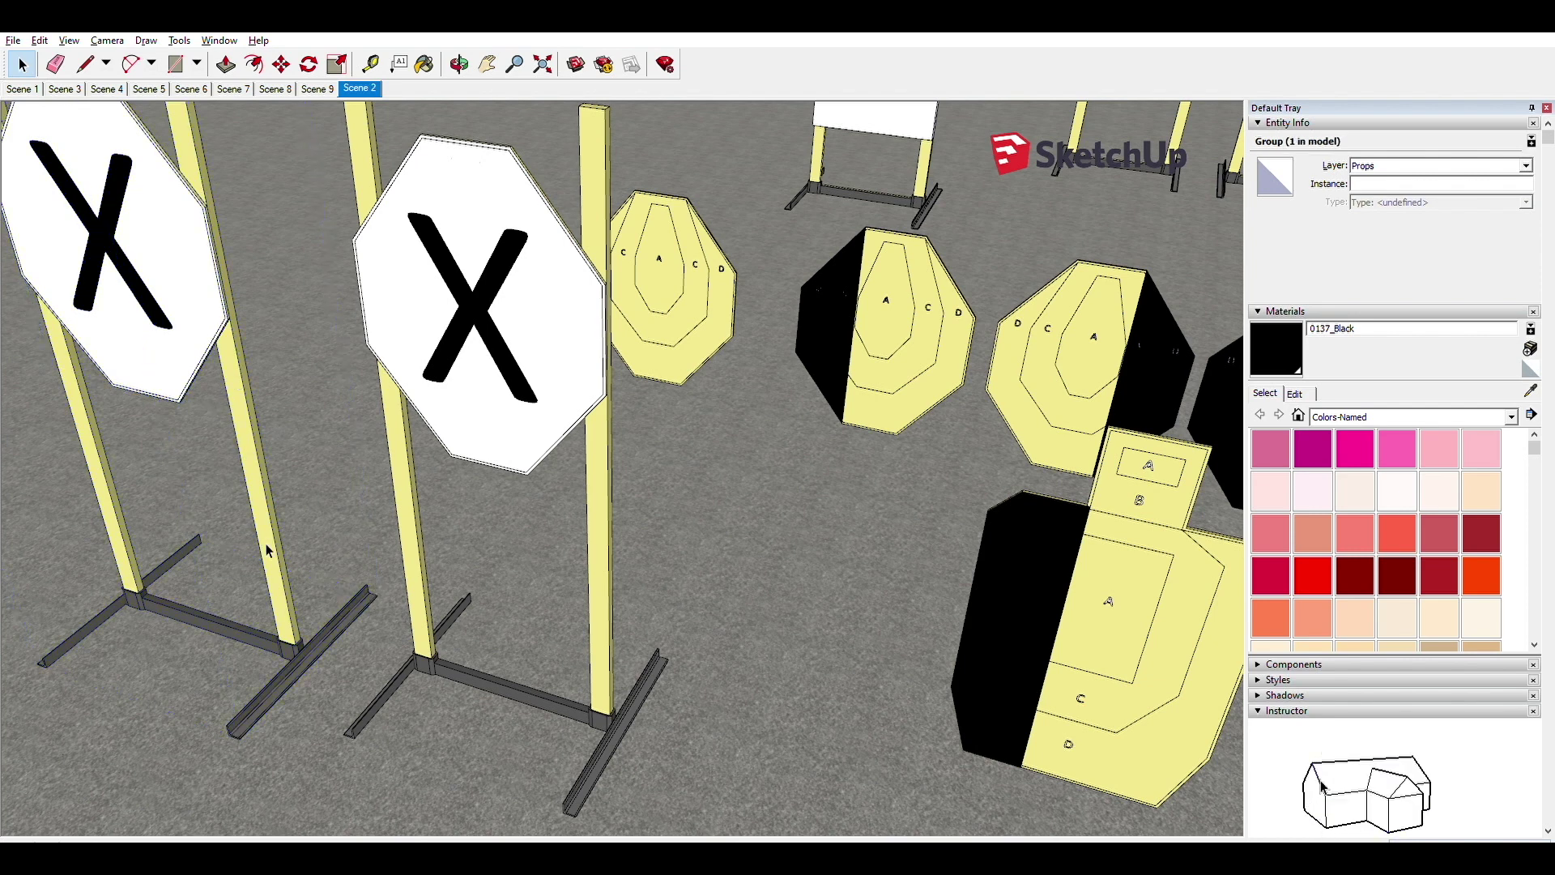
Step: Copy the left X-sign stand to the middle spot, making three X-sign stands
click(261, 711)
key(m)
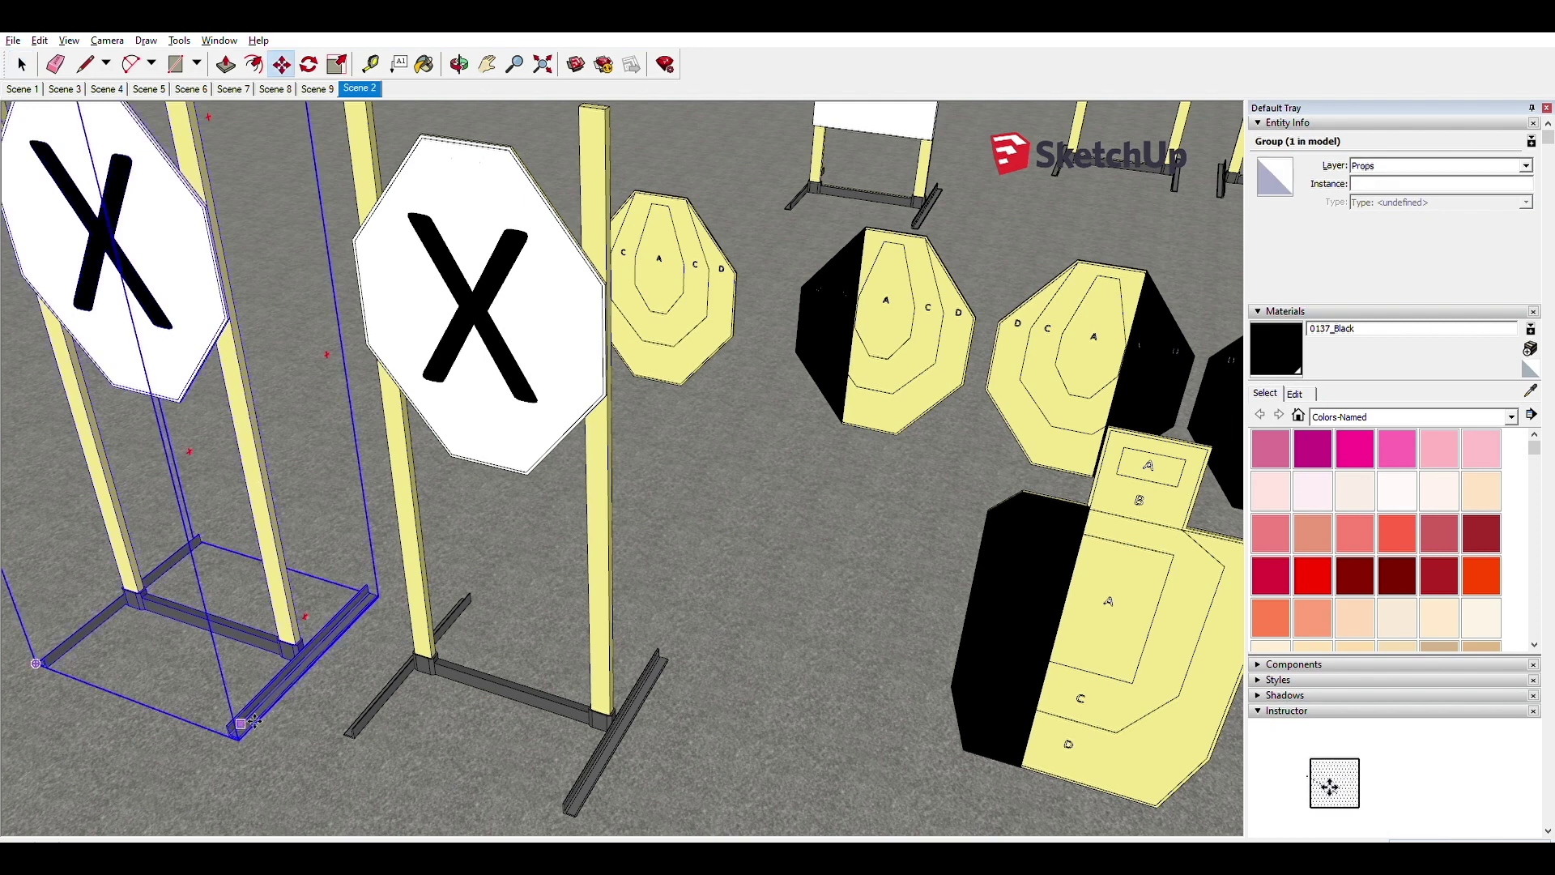
click(241, 723)
key(ctrl)
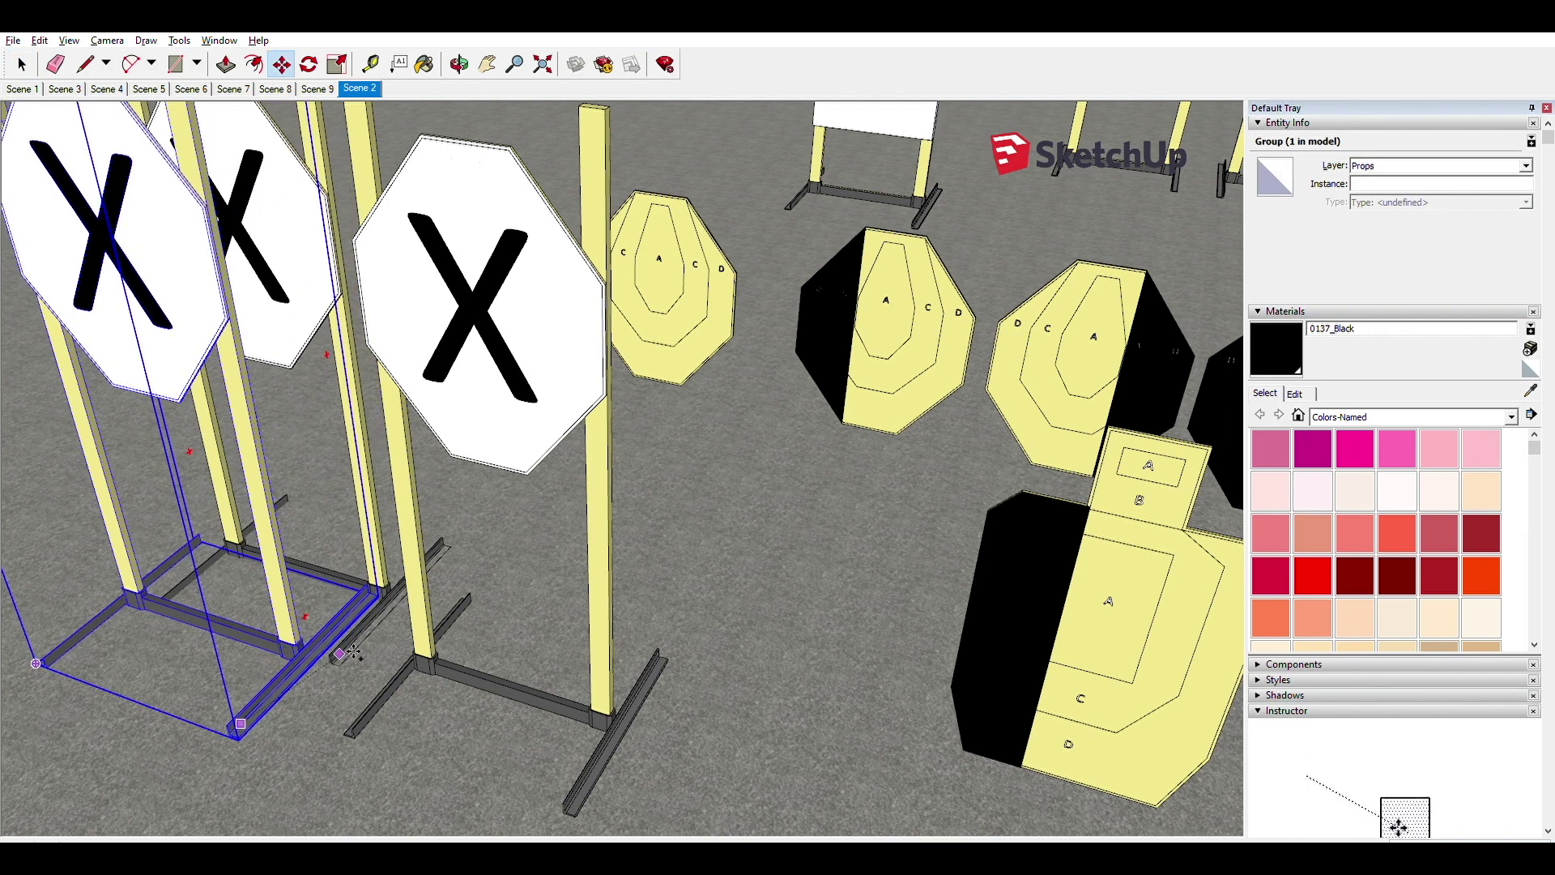
click(352, 653)
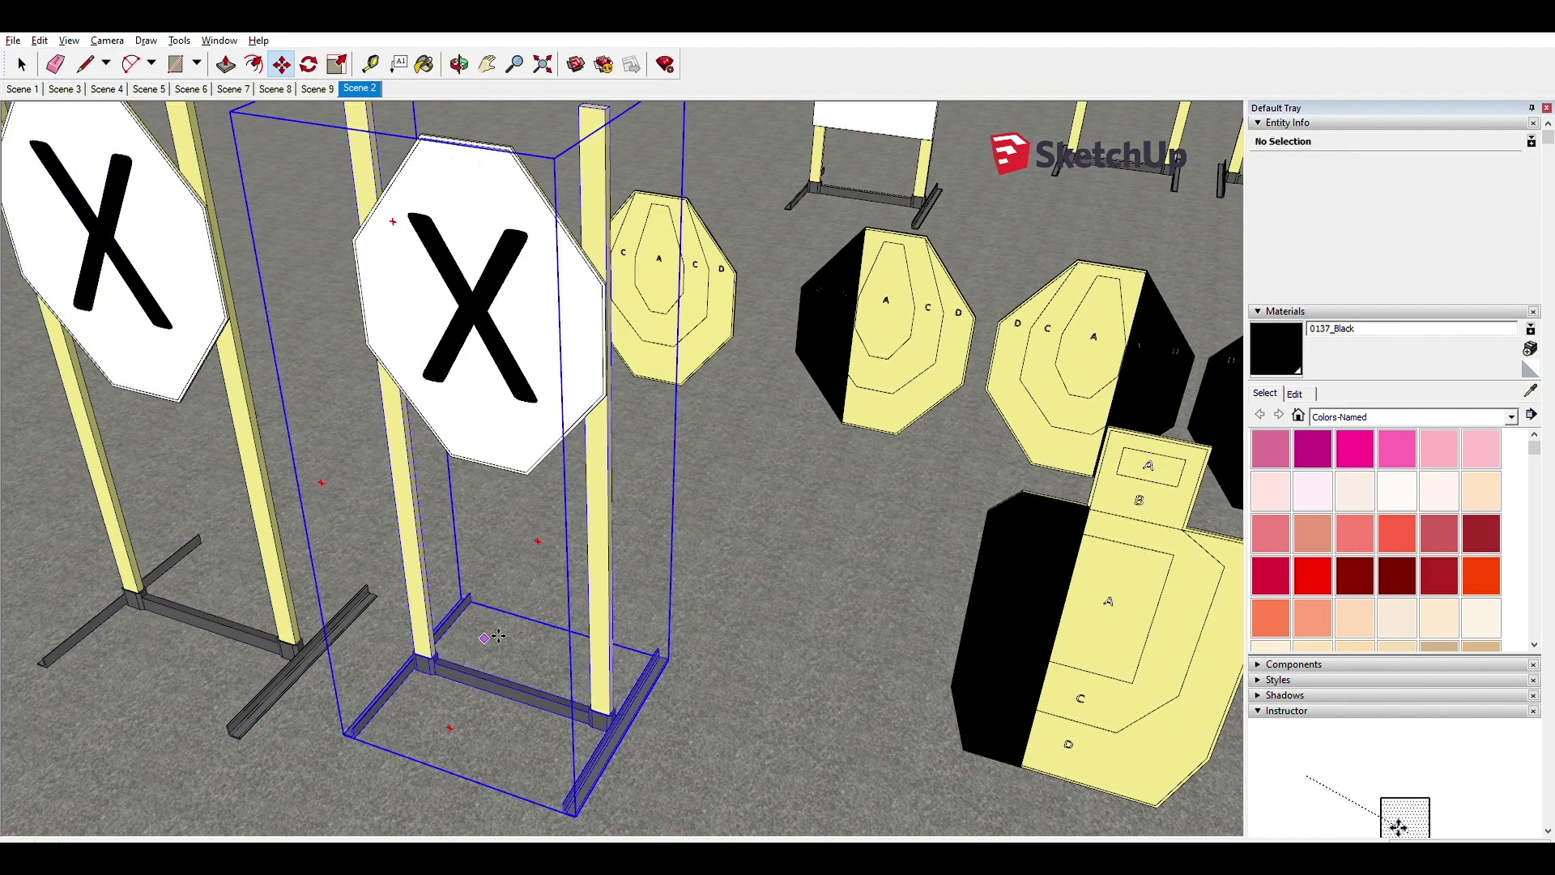
scroll(498, 637, up, 3)
scroll(497, 637, down, 10)
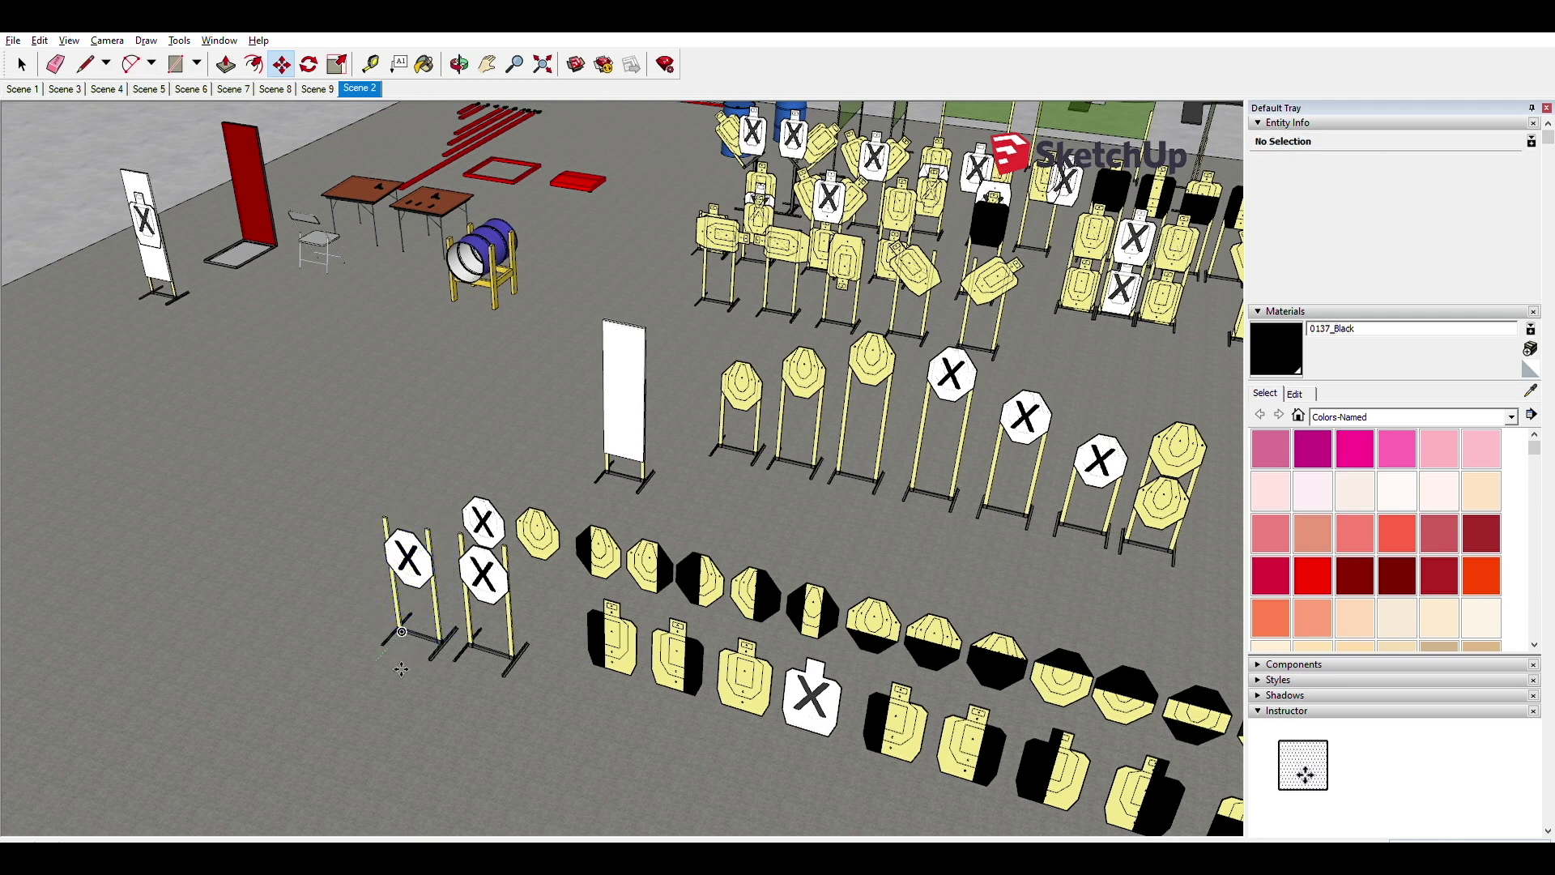
Step: Rotate the leftmost X-sign stand about its base to face the same way as its neighbours
key(q)
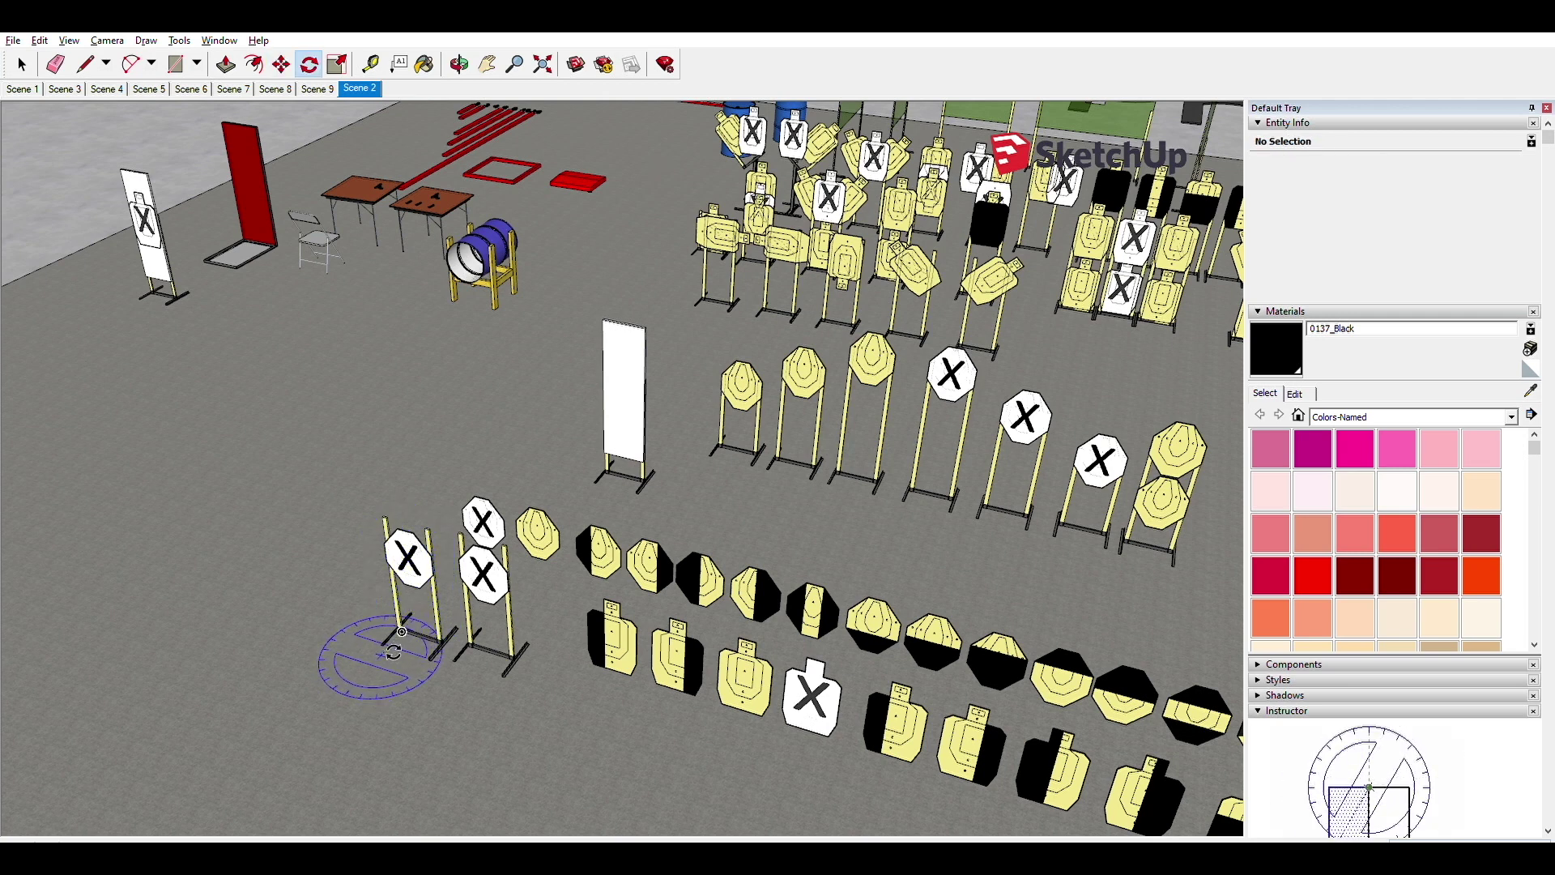
click(383, 646)
click(381, 645)
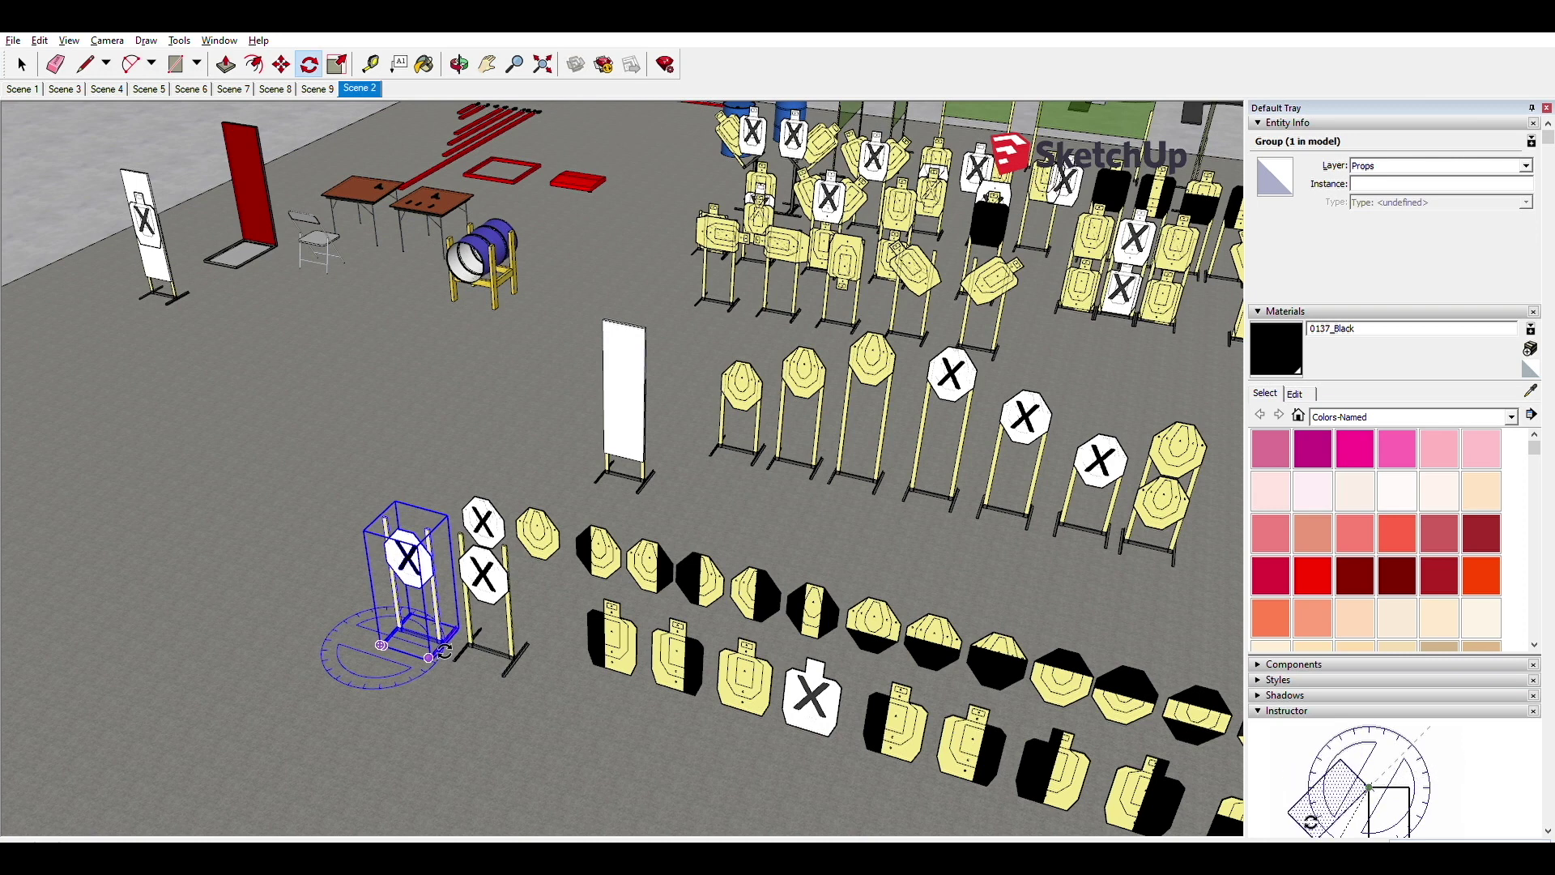
click(429, 657)
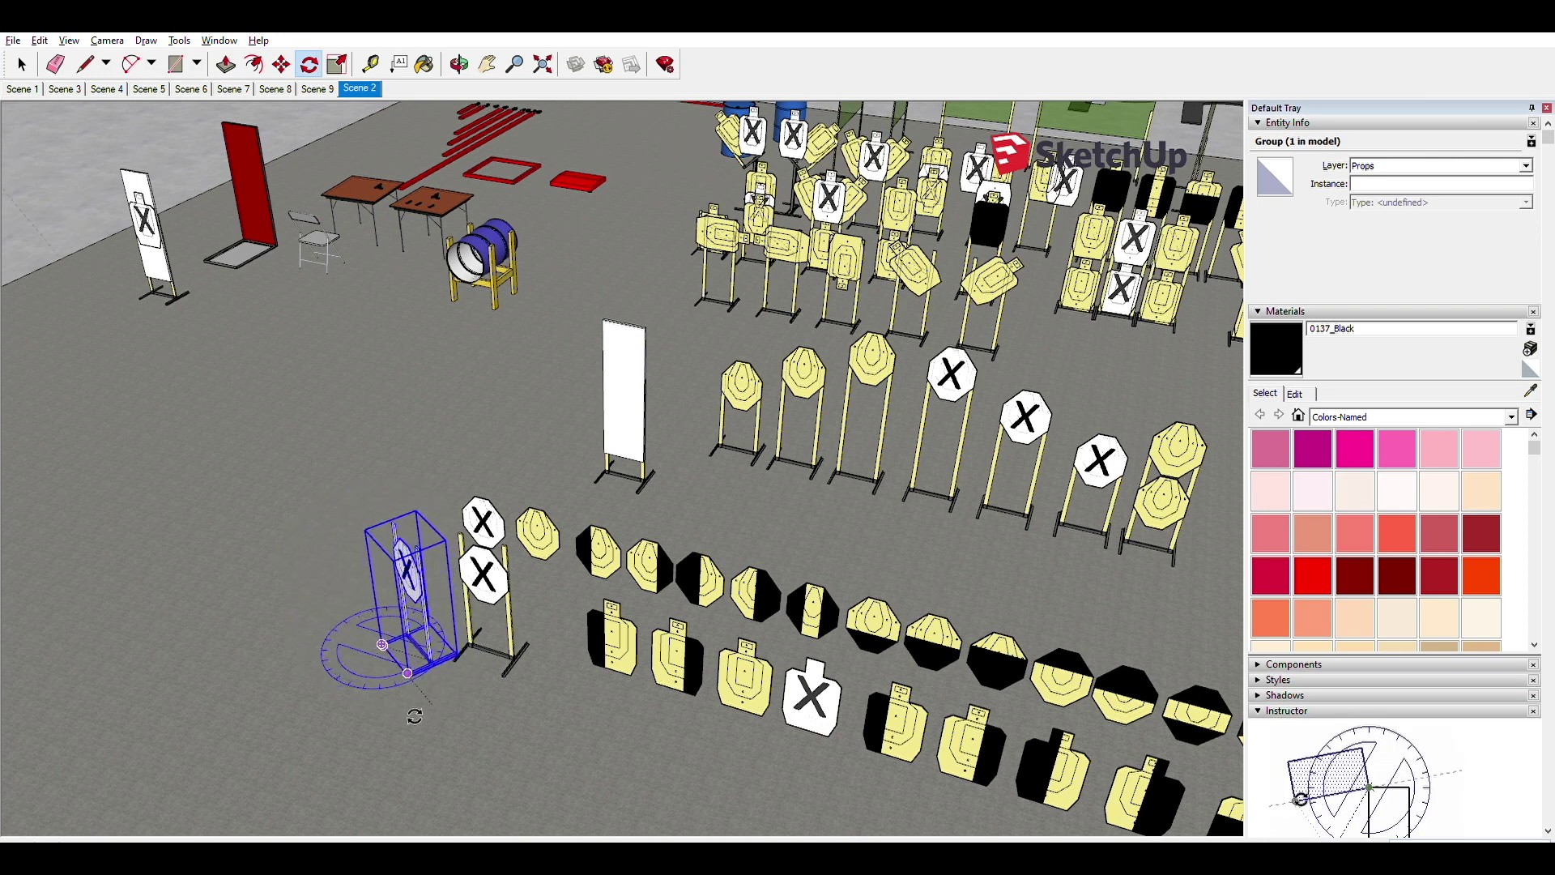
click(403, 573)
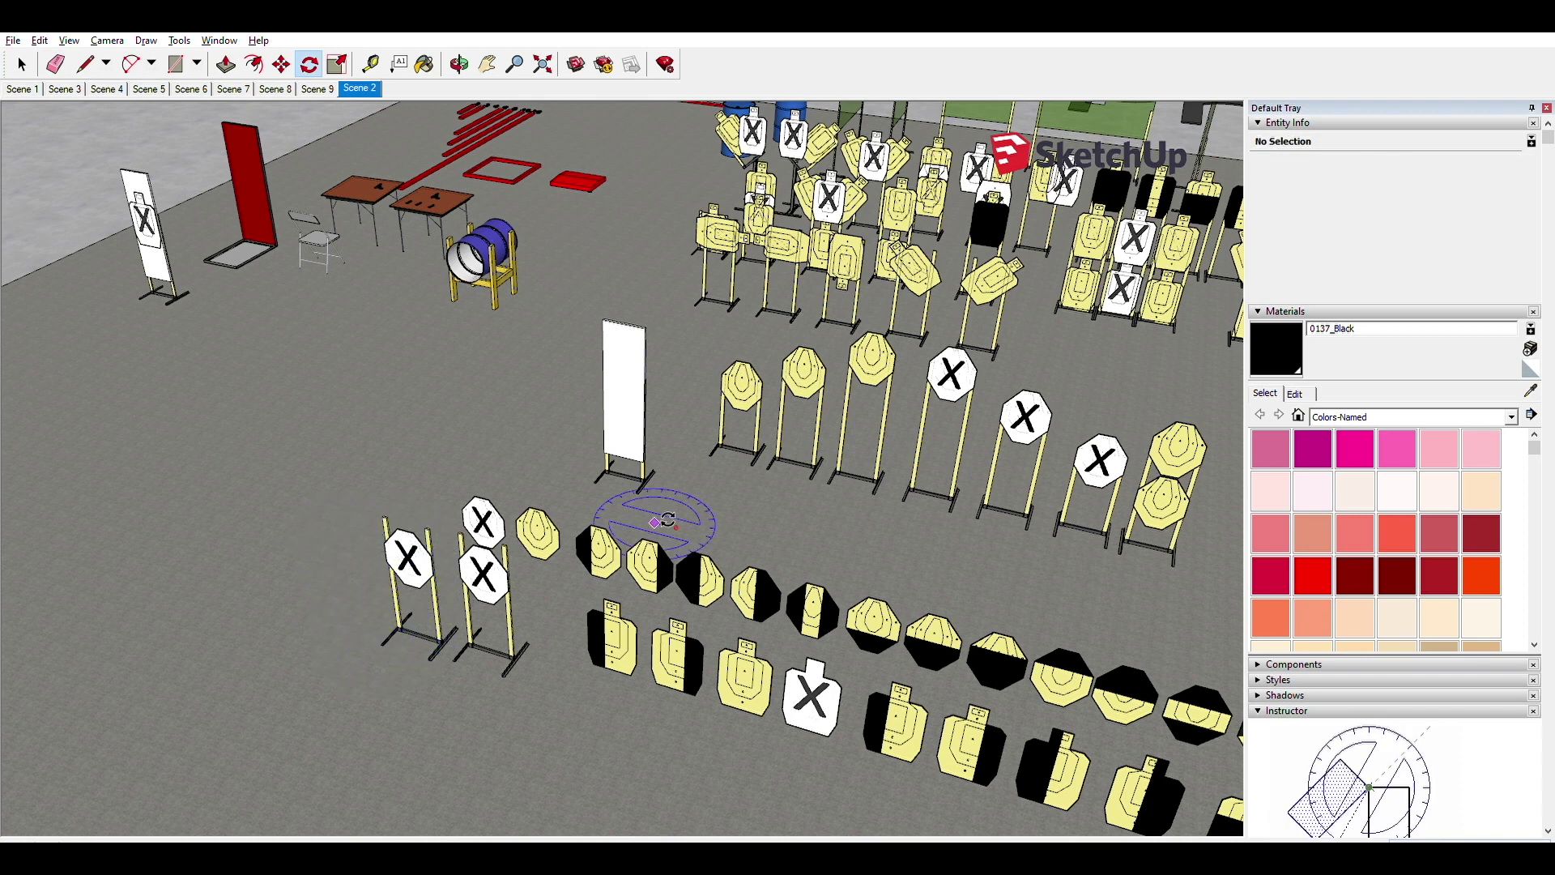
Step: Pan to the leaning target stand and copy it down-left of the original
key(h)
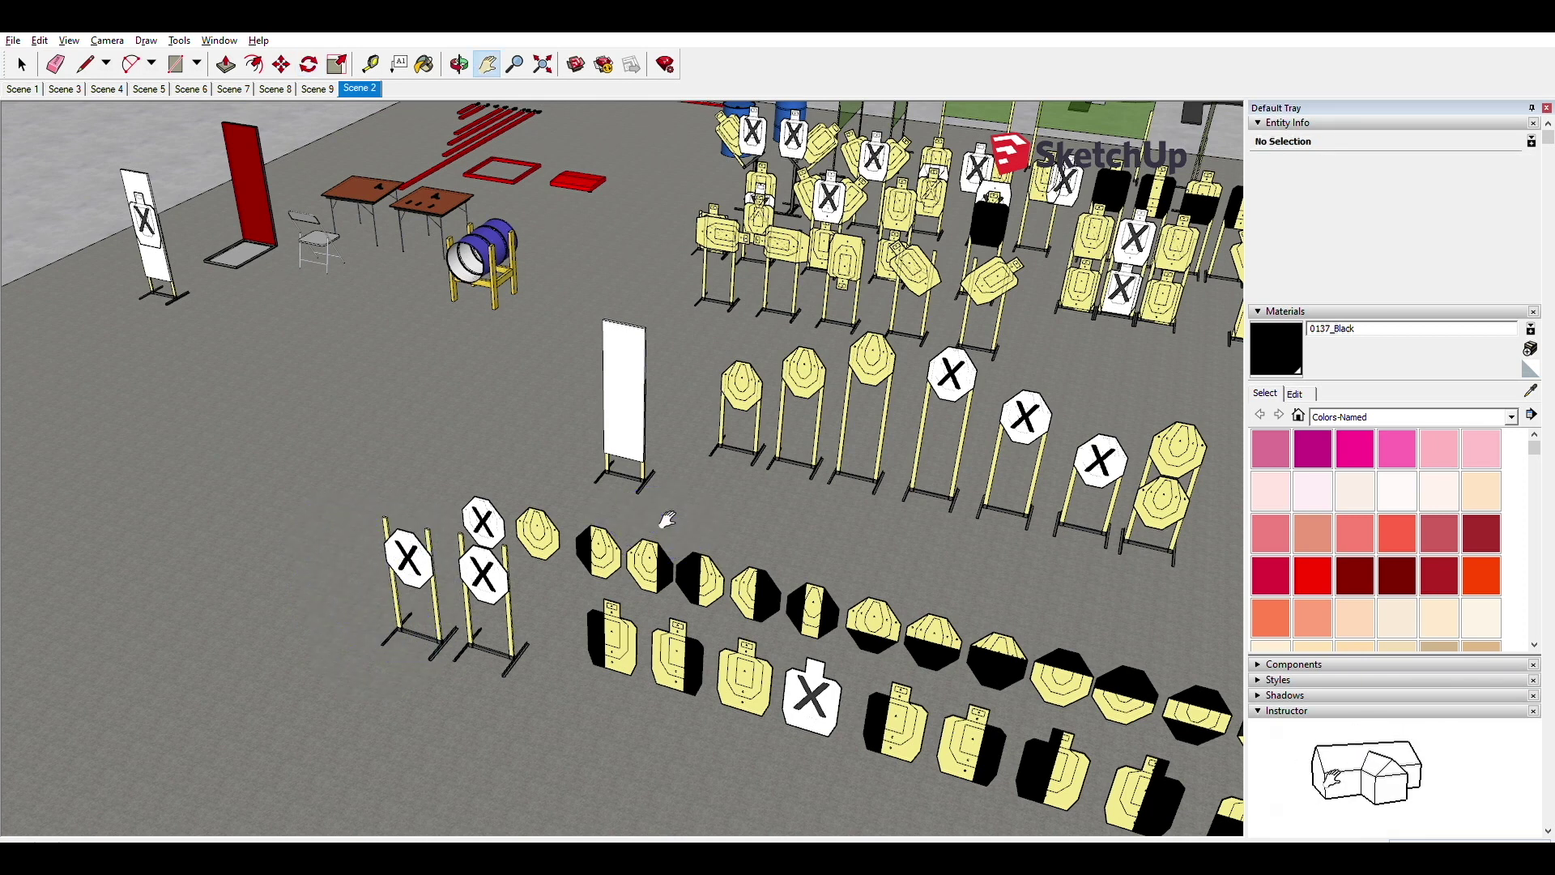
drag(628, 428, 324, 450)
drag(797, 481, 278, 386)
drag(673, 374, 373, 379)
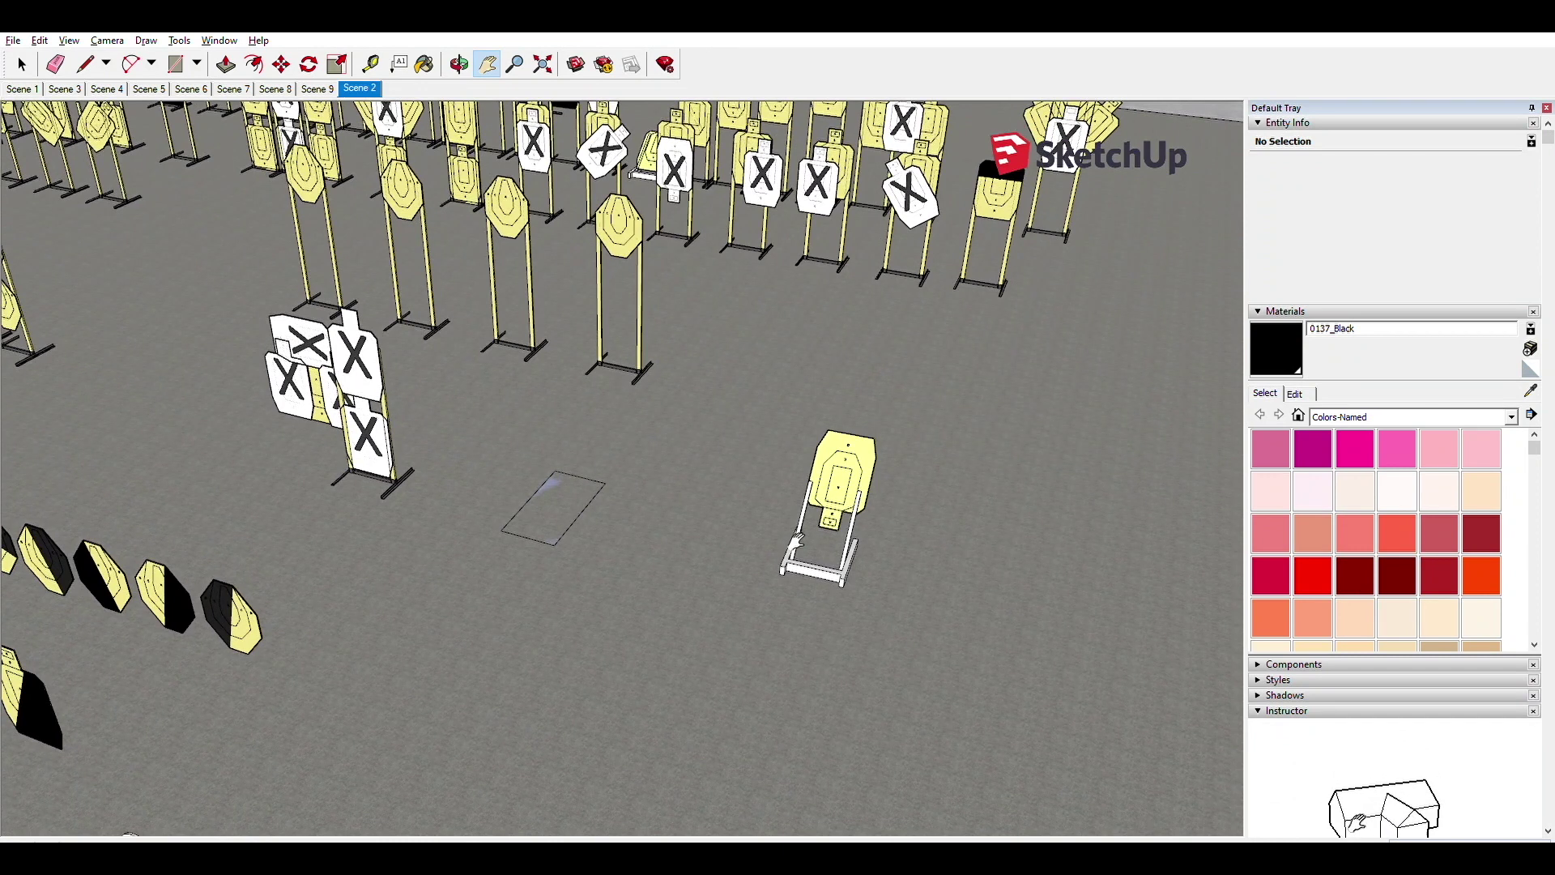
key(space)
click(804, 567)
key(m)
click(781, 572)
key(ctrl)
click(547, 716)
key(space)
Step: Delete the tan silhouette plate from the copied stand
key(ctrl+t)
click(628, 581)
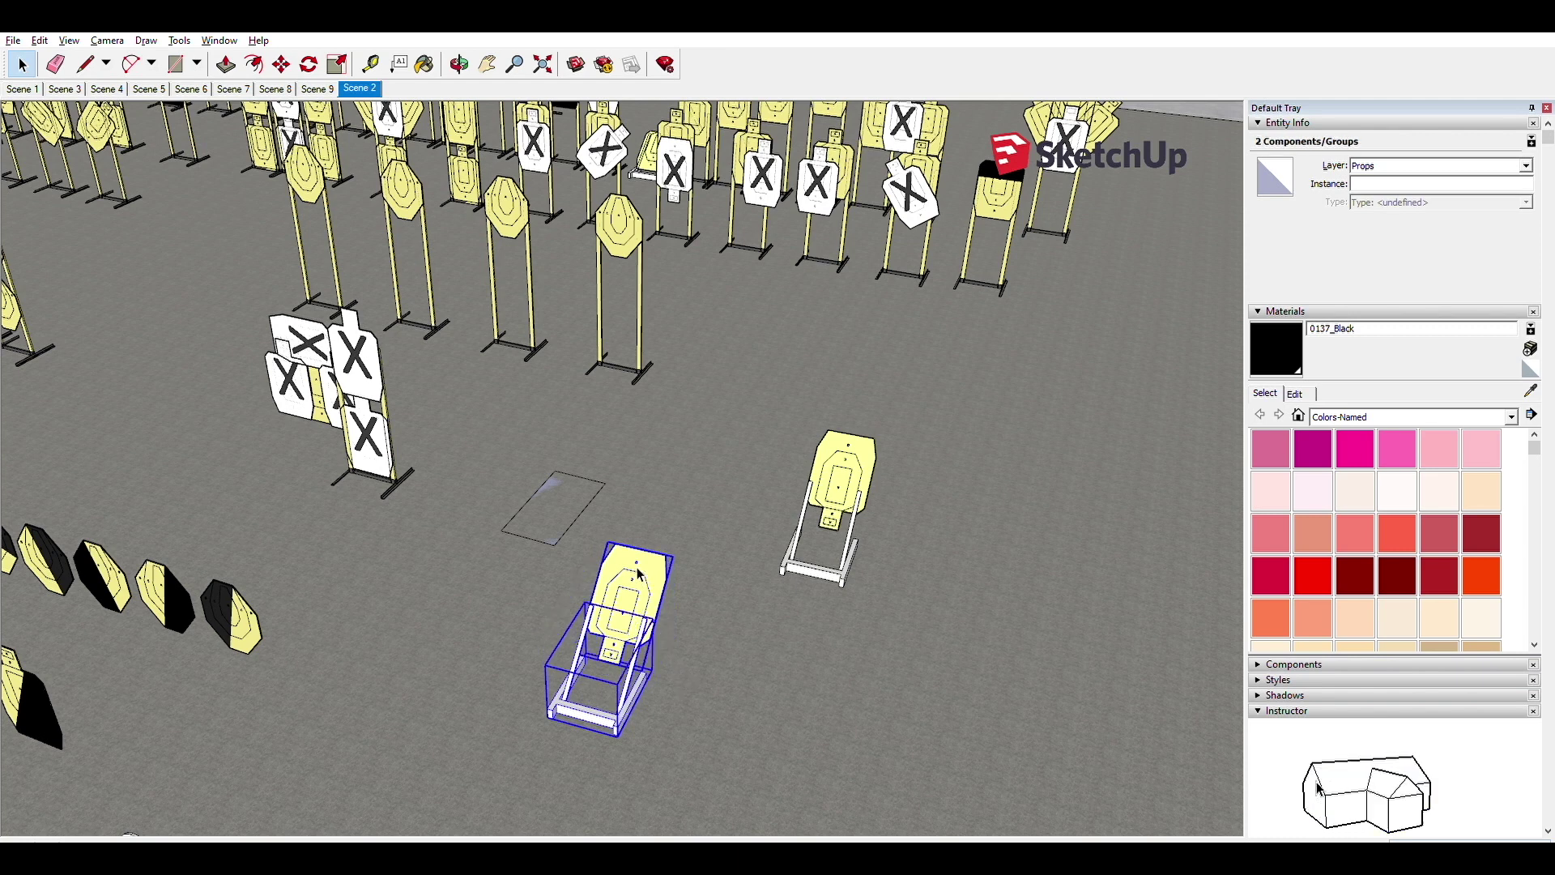
click(627, 698)
click(623, 723)
click(635, 597)
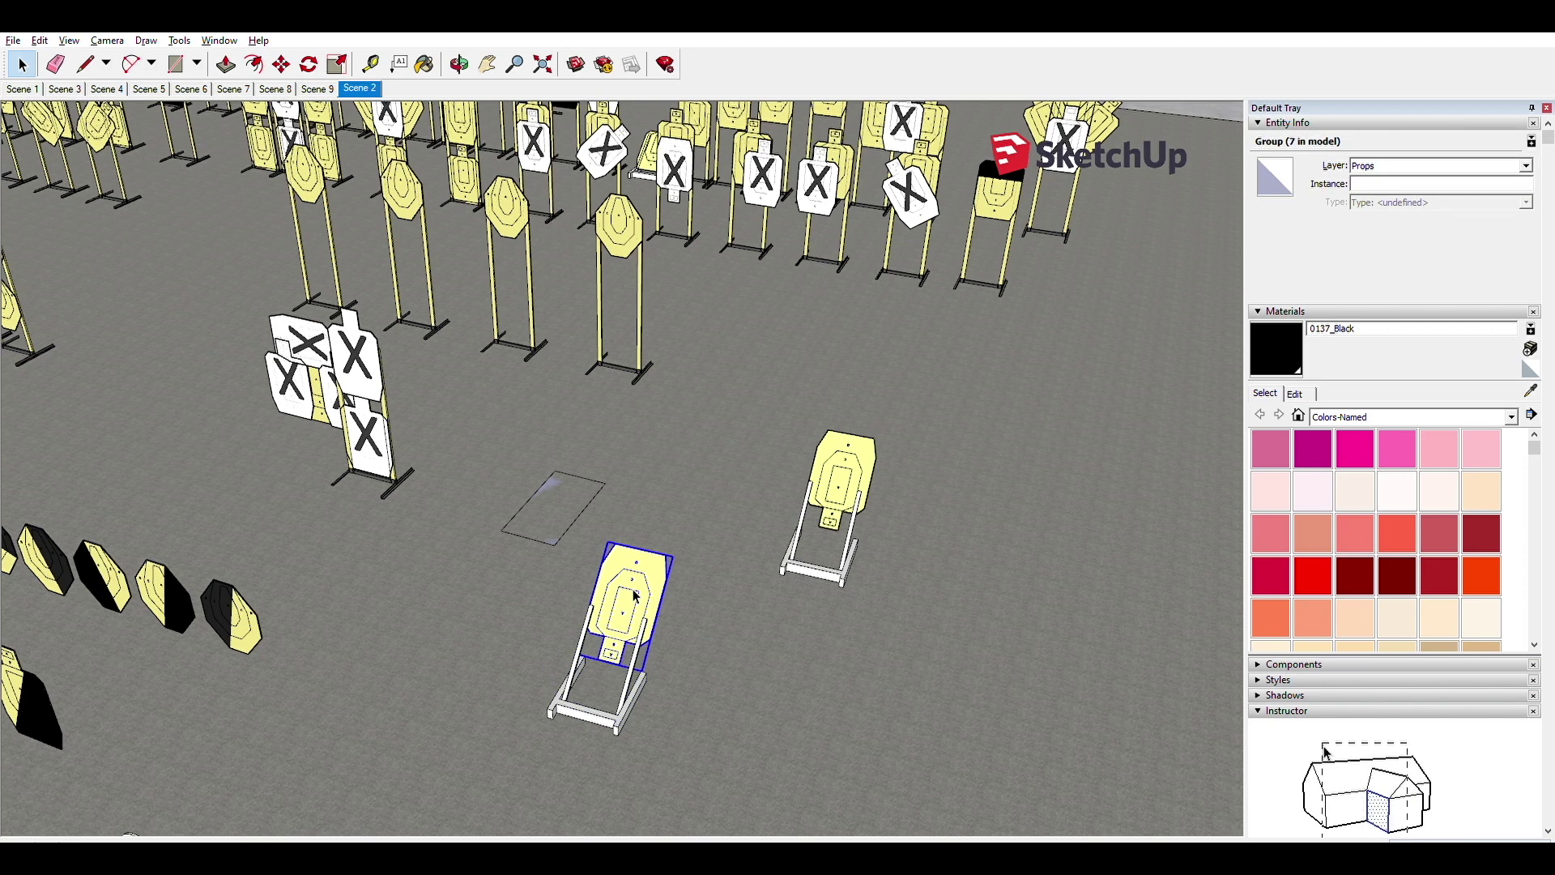
key(Delete)
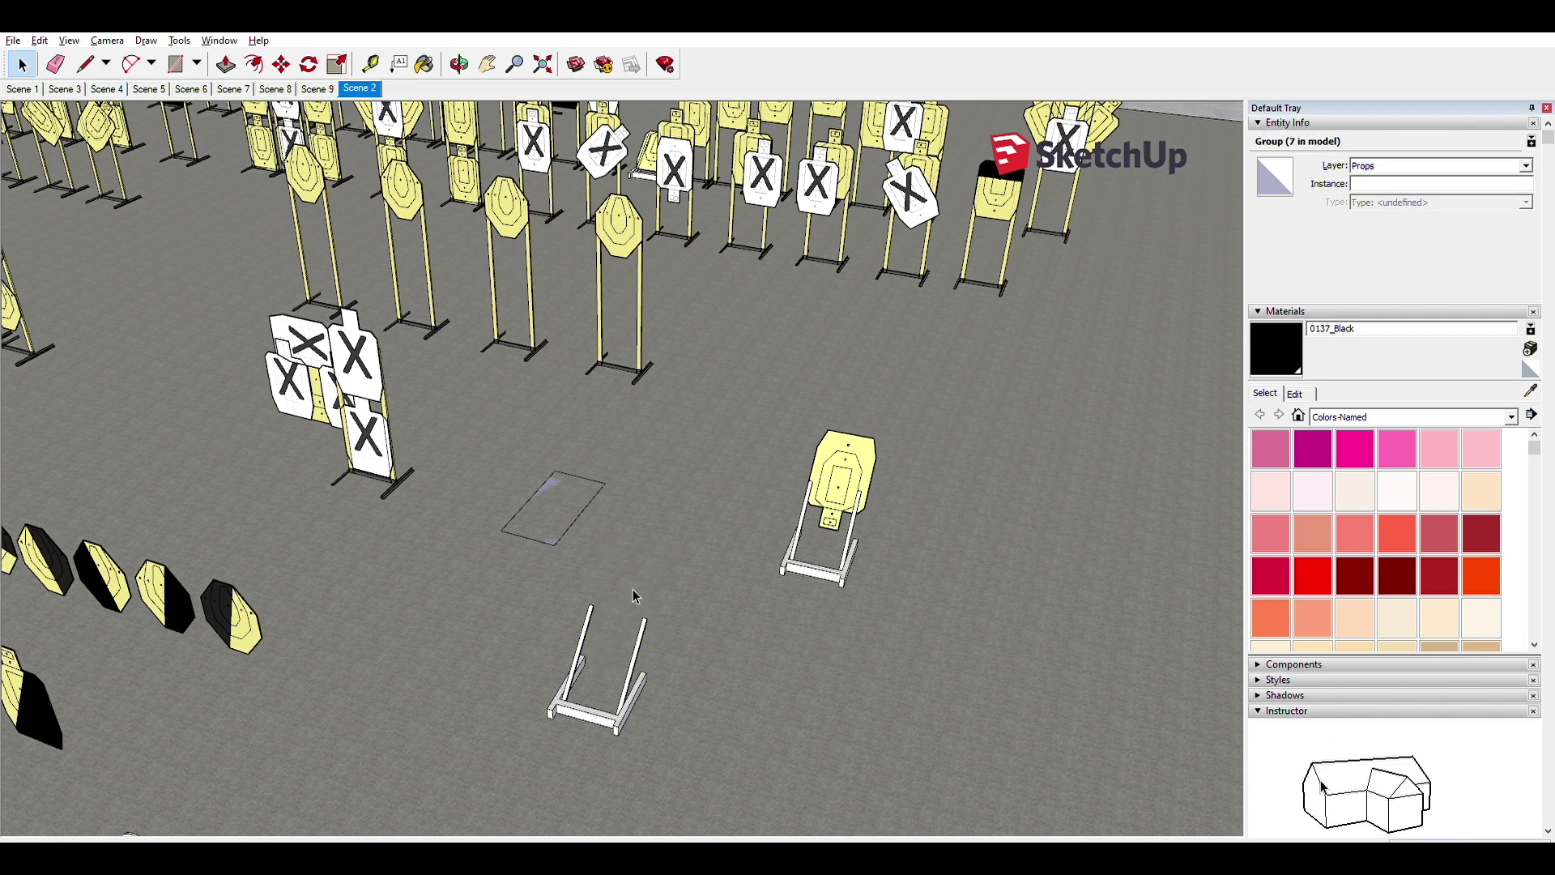
Step: Copy a black-and-yellow octagon plate onto the empty white stand
click(247, 616)
key(m)
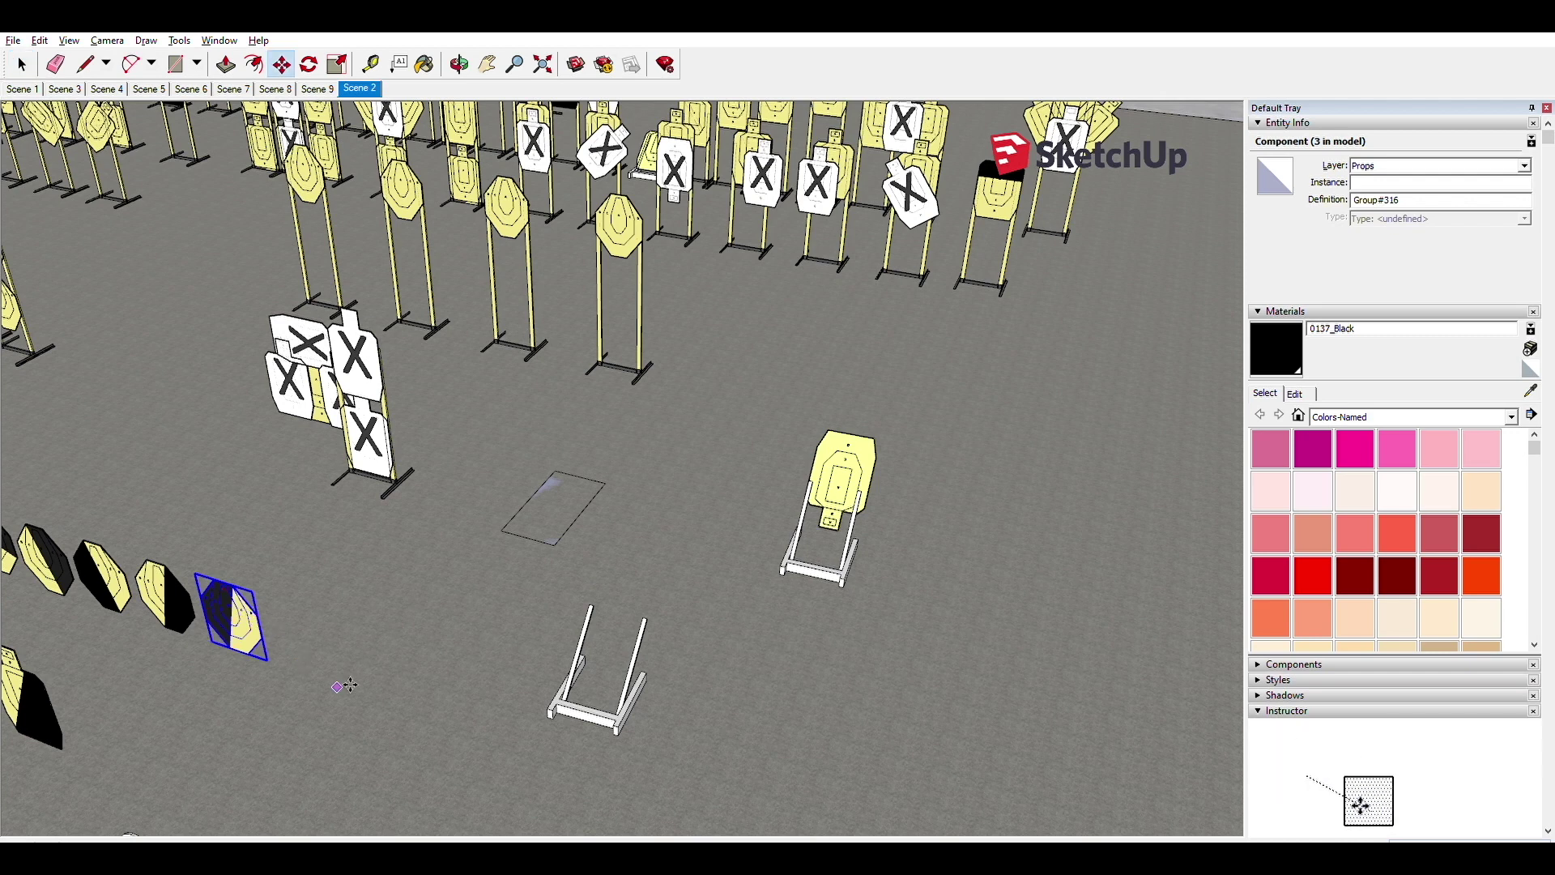
key(ctrl)
click(344, 686)
click(731, 731)
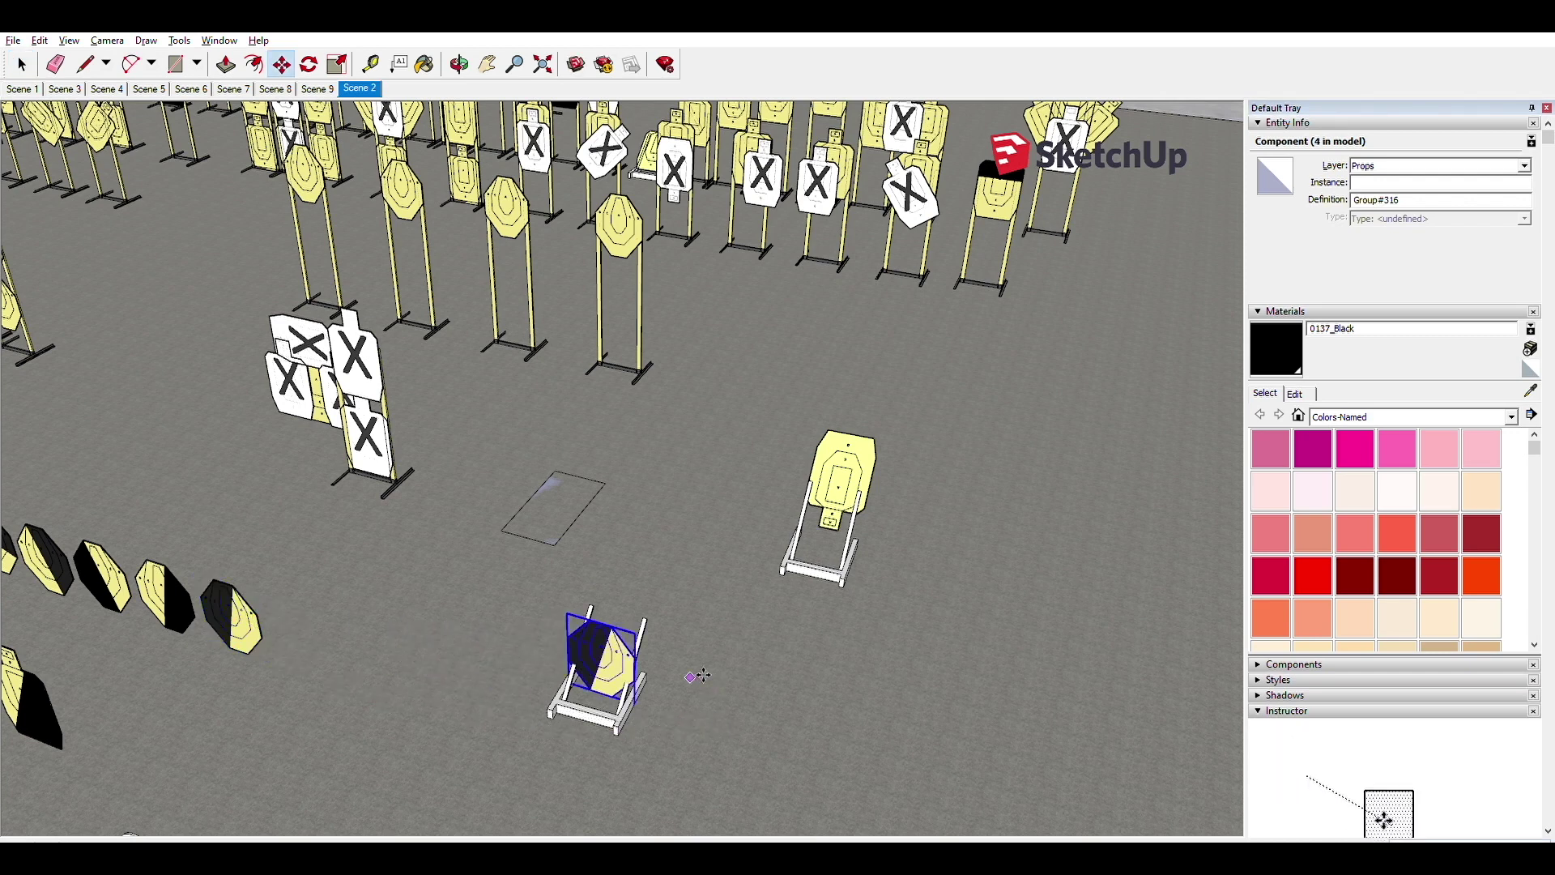
middle_drag(699, 675, 477, 546)
scroll(332, 534, down, 5)
scroll(381, 494, up, 10)
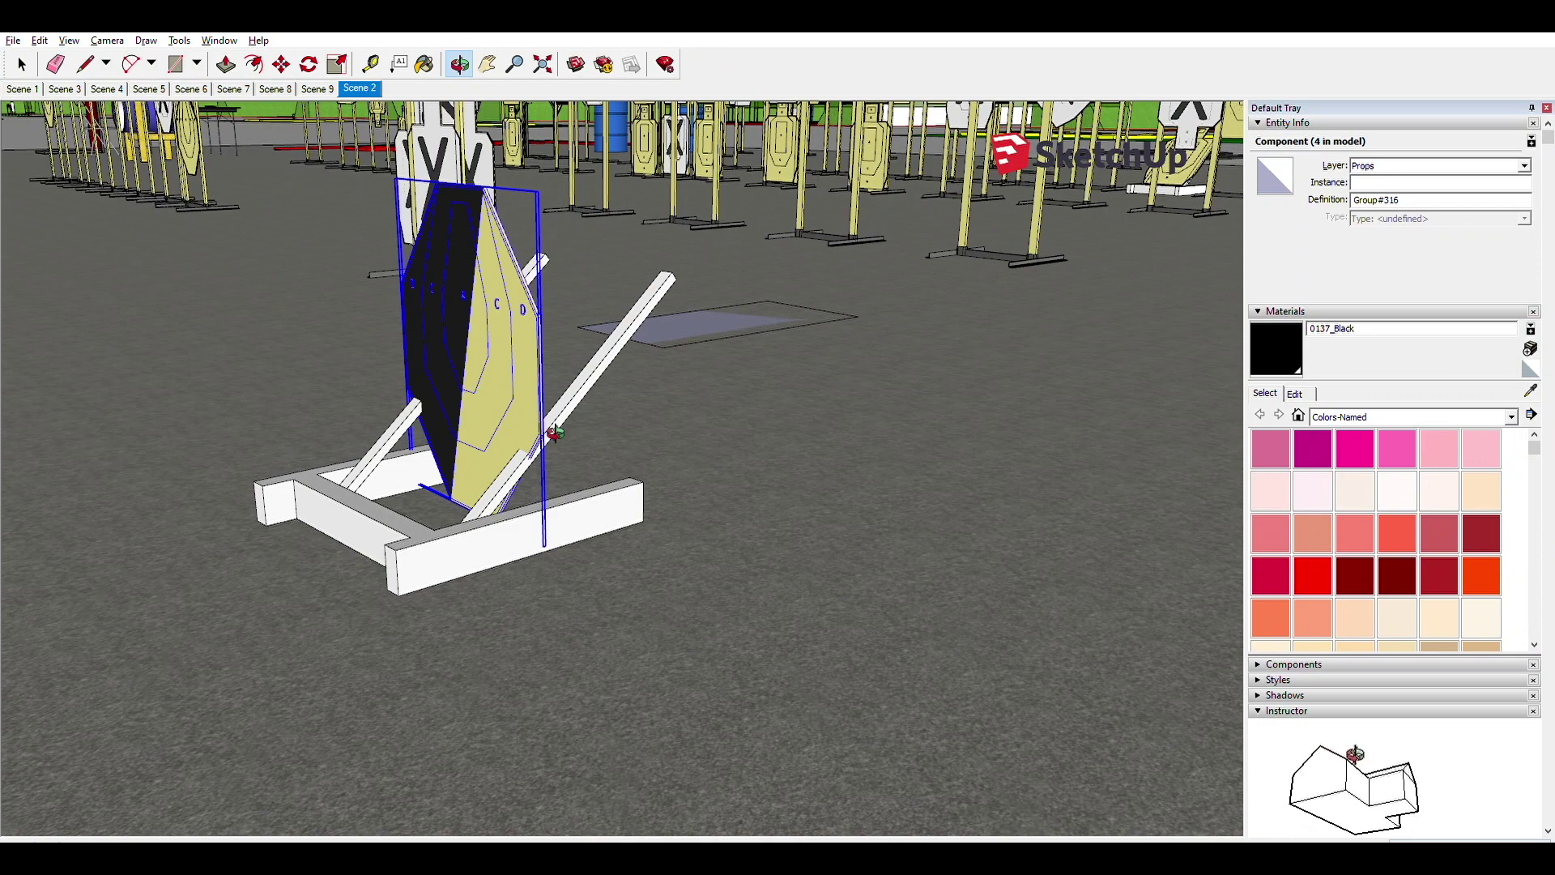
Step: Tilt the octagon panel to the beam angle and move it onto the slanted support
middle_drag(554, 433, 418, 456)
key(q)
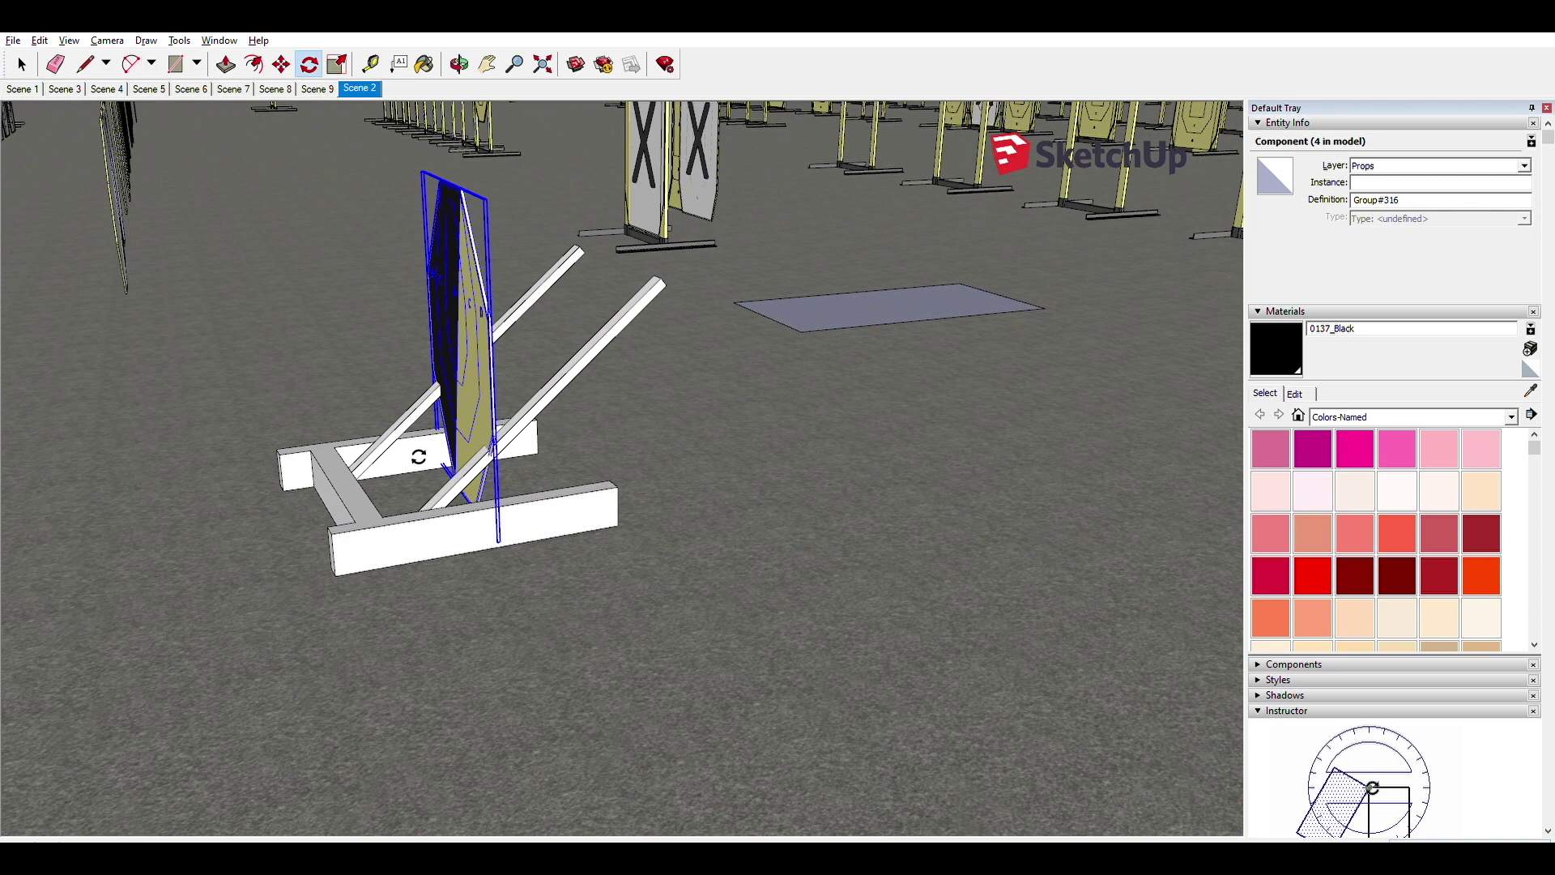
click(492, 415)
click(489, 321)
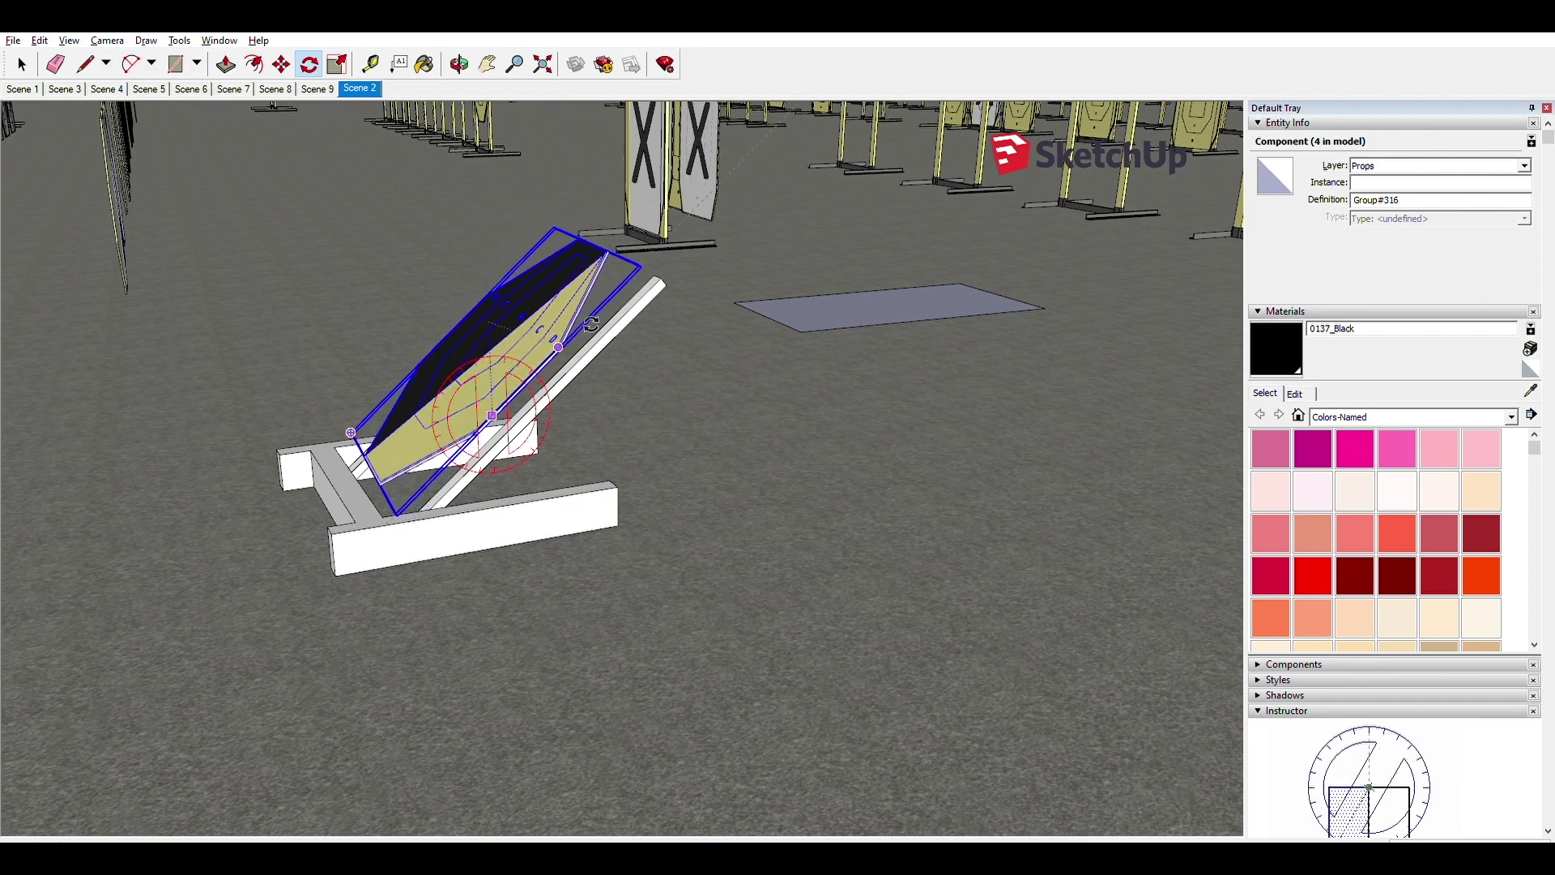
click(592, 324)
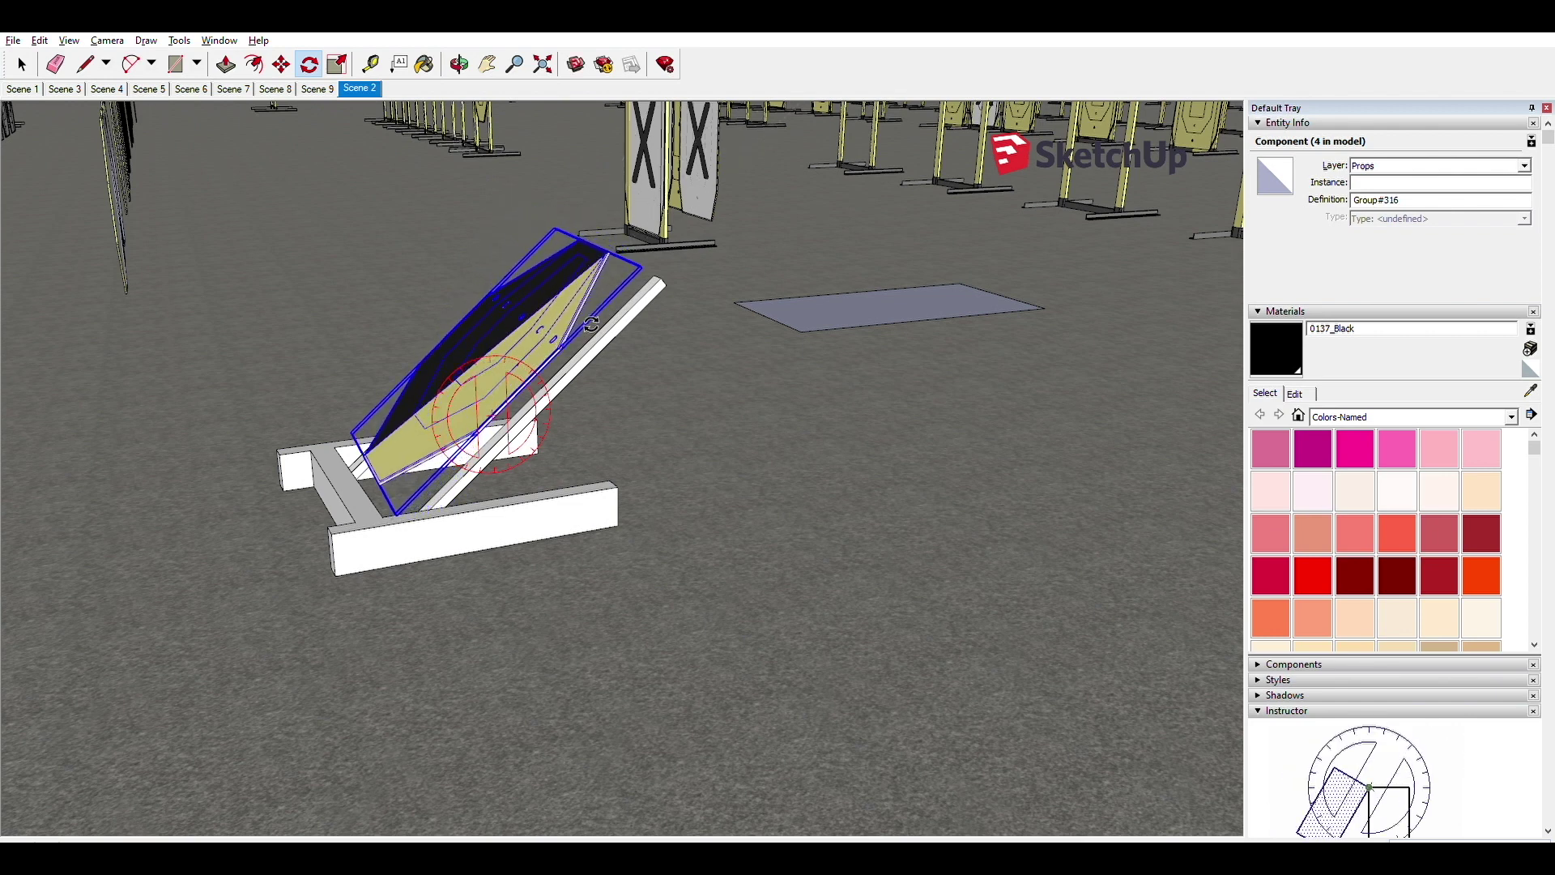
key(m)
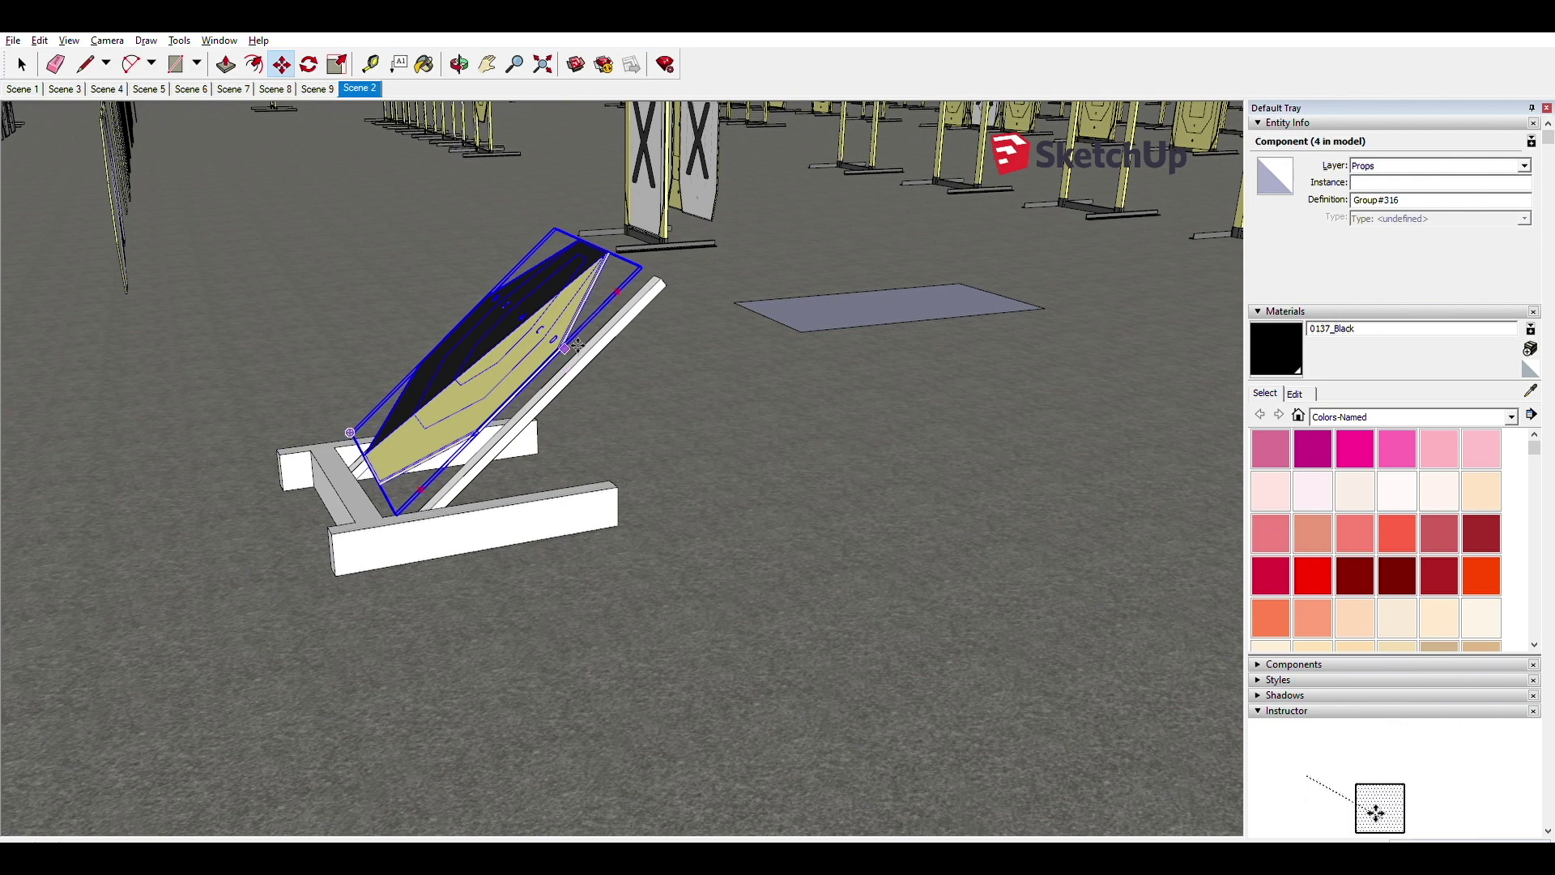
click(578, 346)
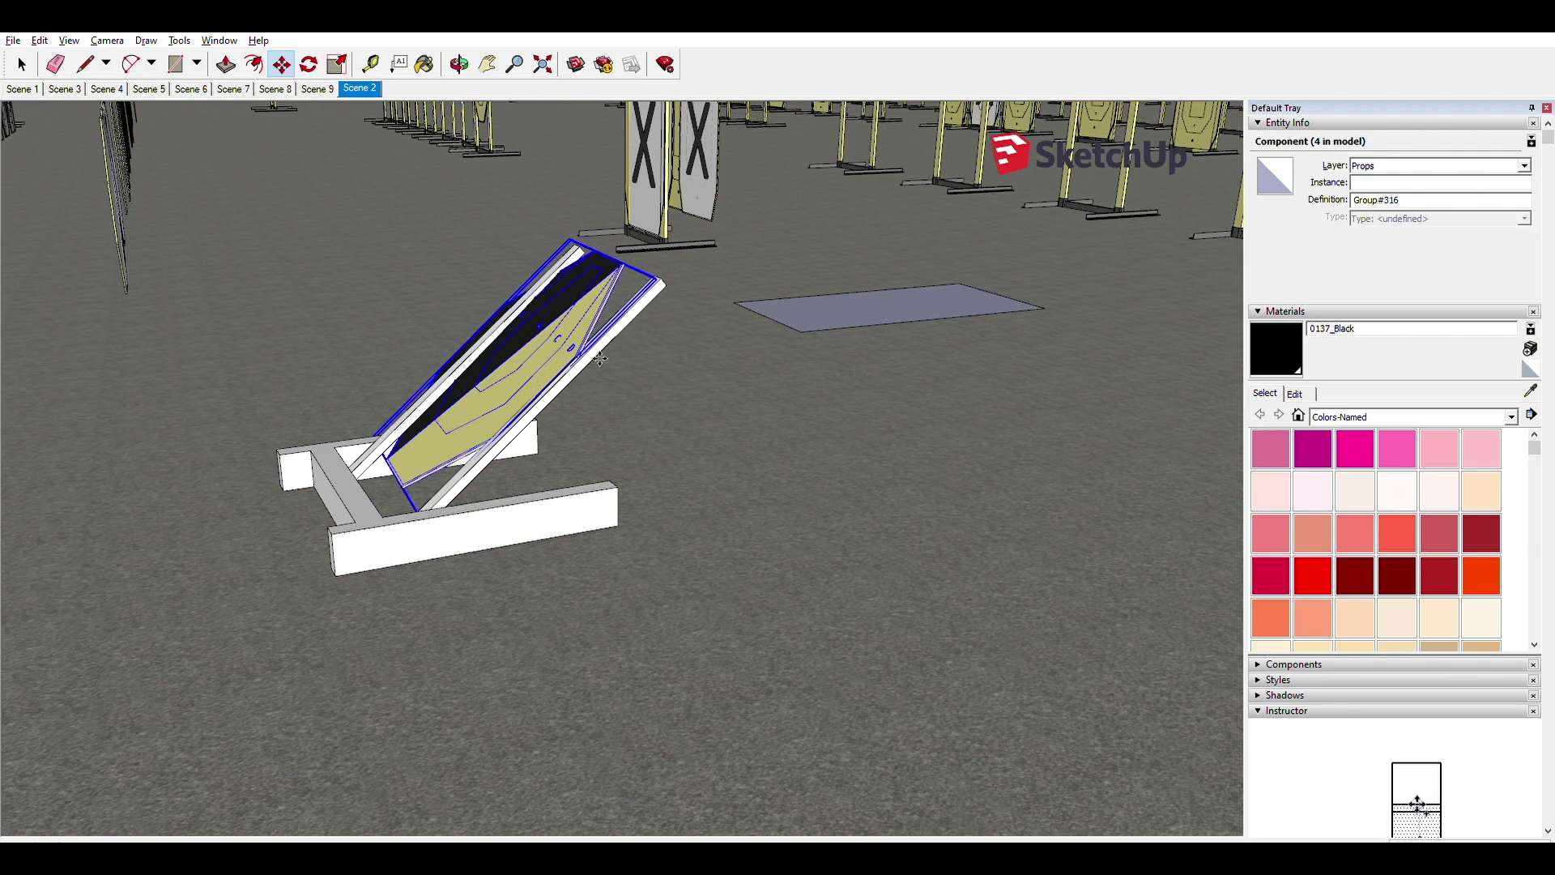
Step: Shift the panel squarely between the uprights and select it together with the stand
key(o)
drag(597, 347, 1077, 494)
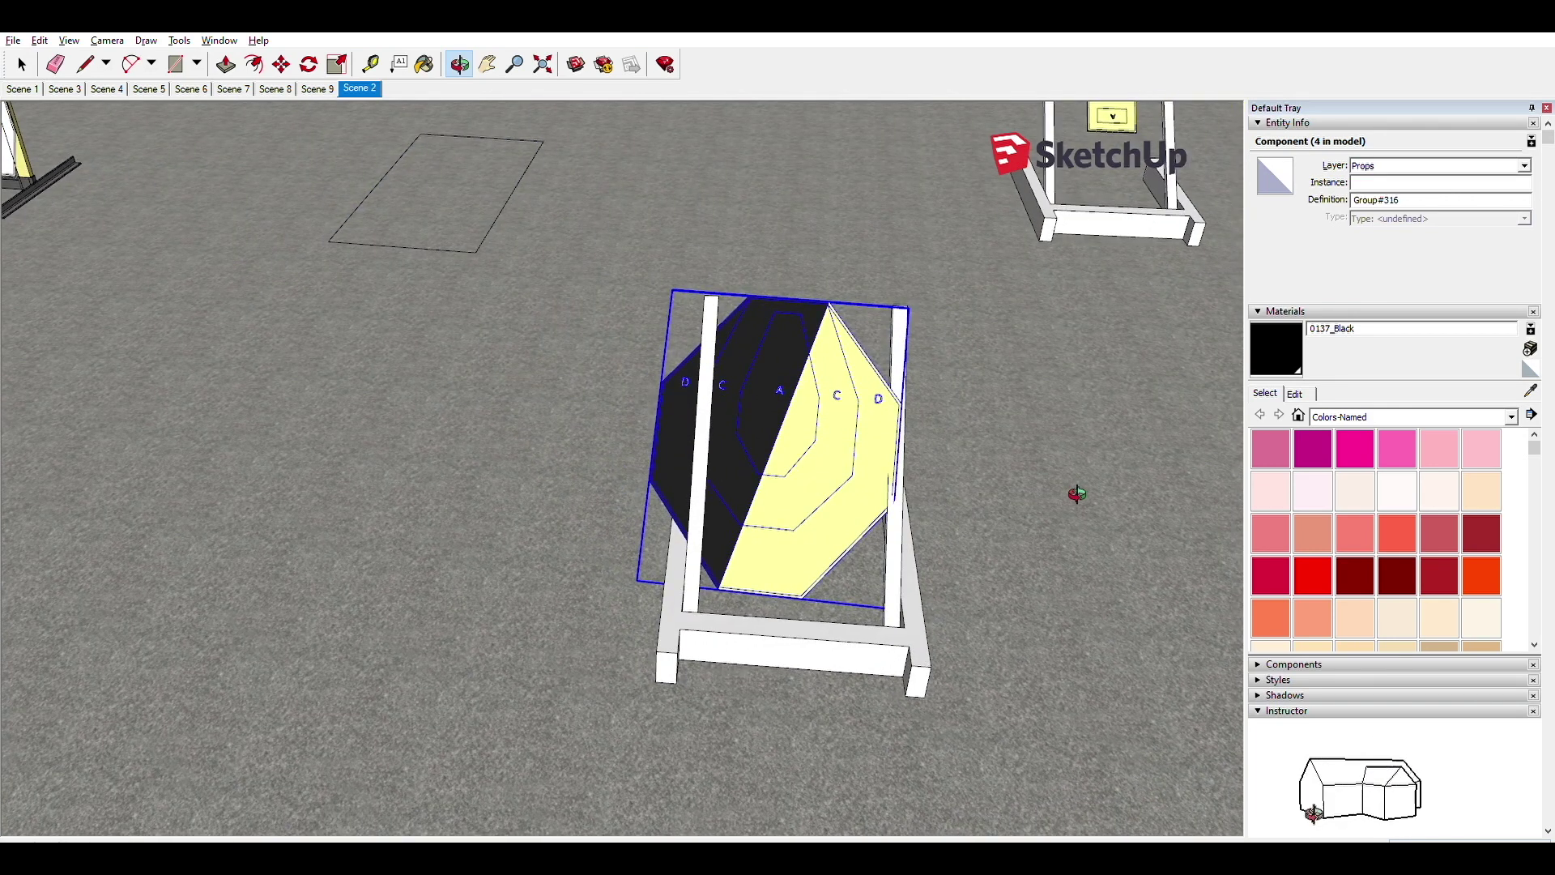
key(space)
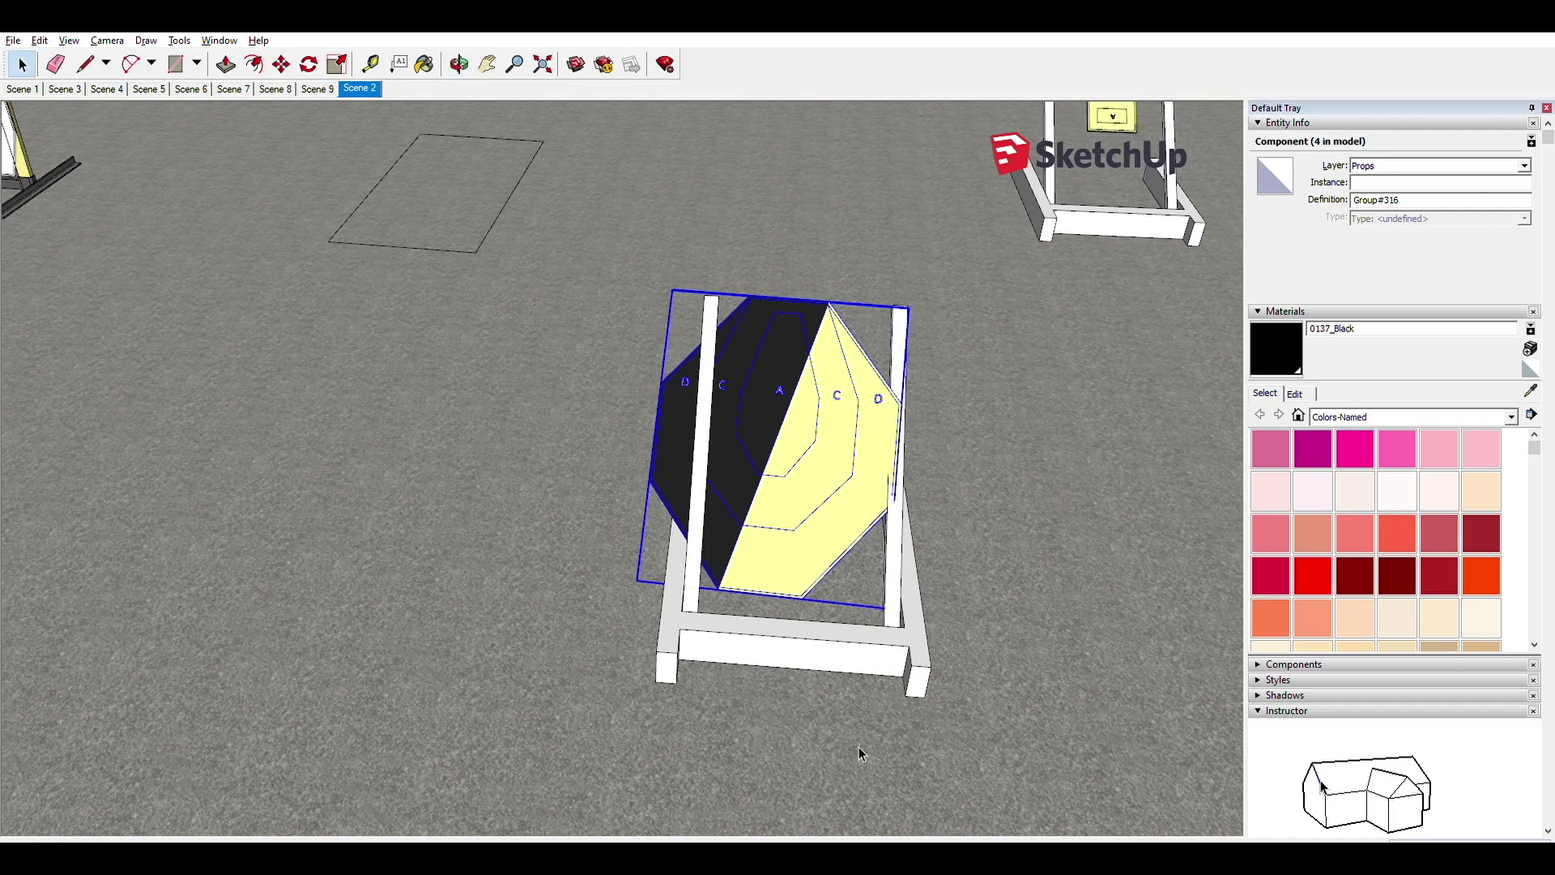
key(m)
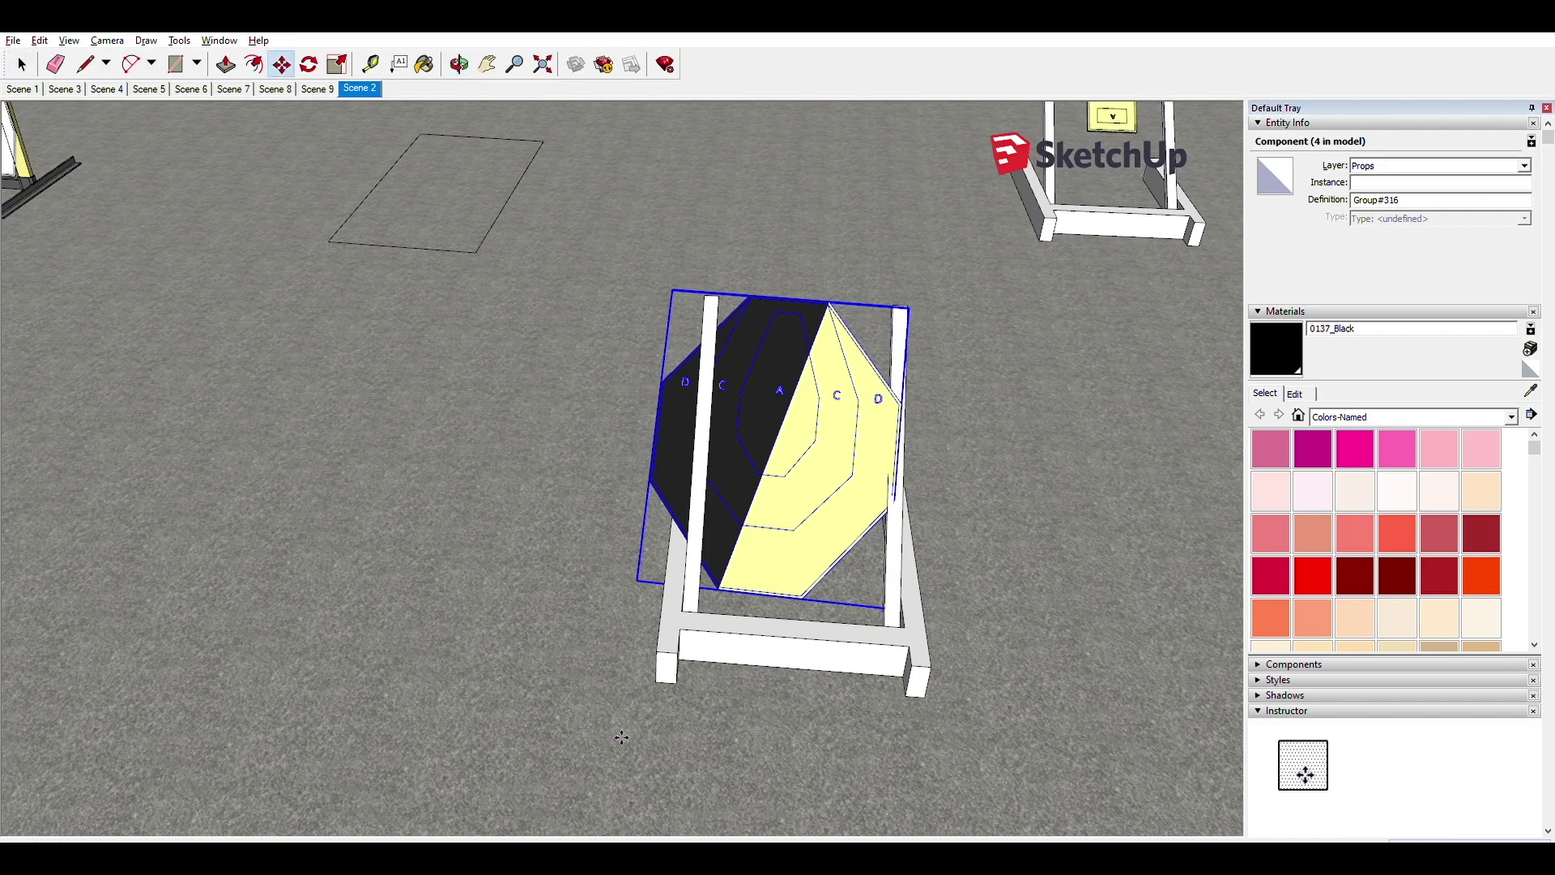
click(615, 739)
click(658, 769)
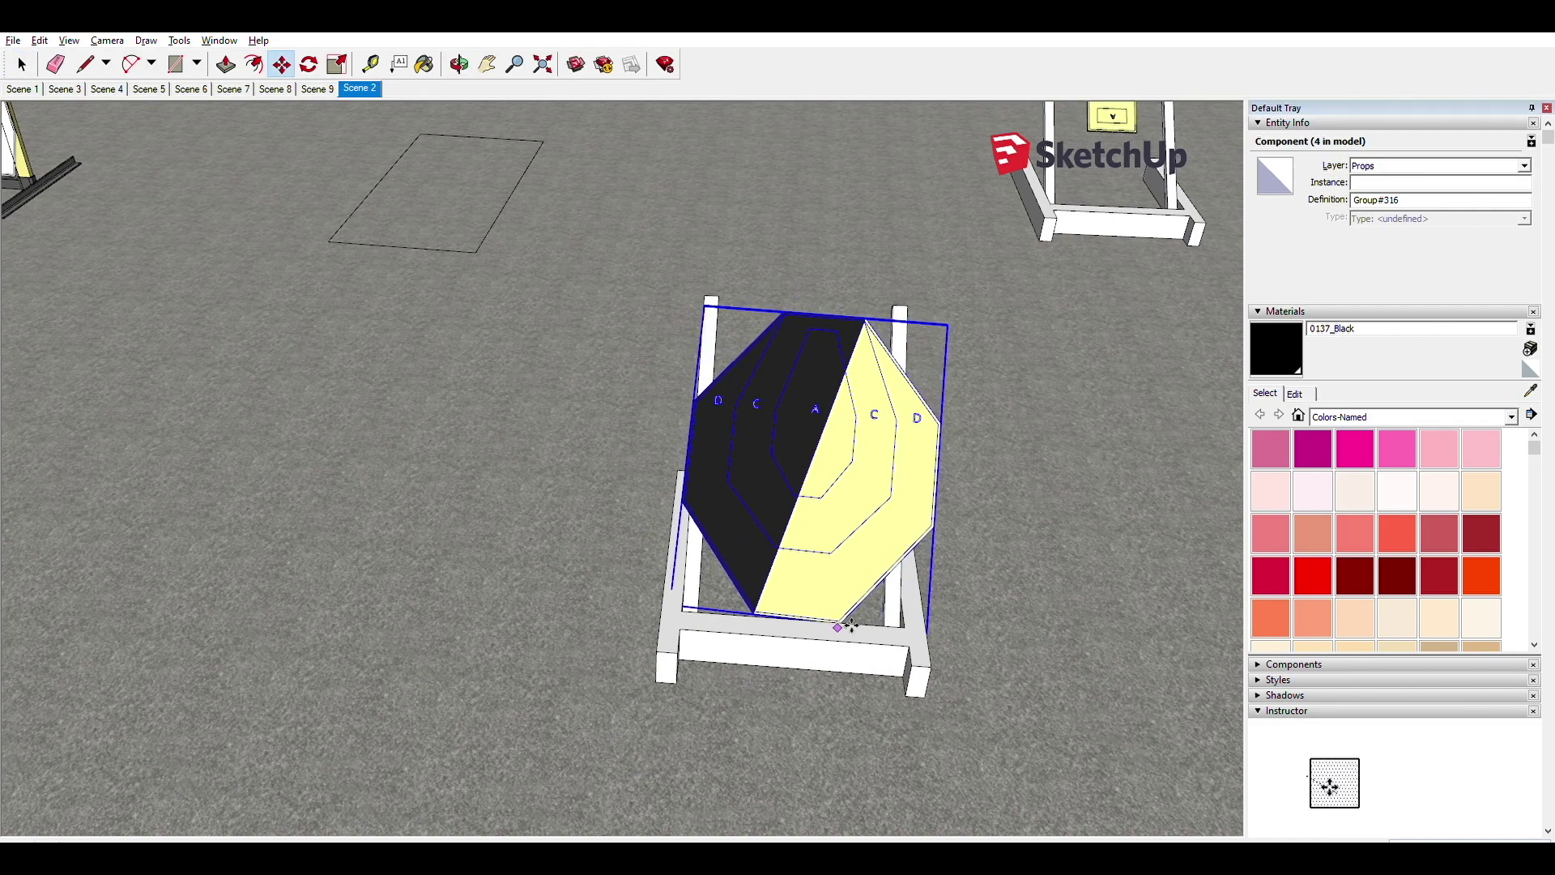
key(space)
shift+click(836, 637)
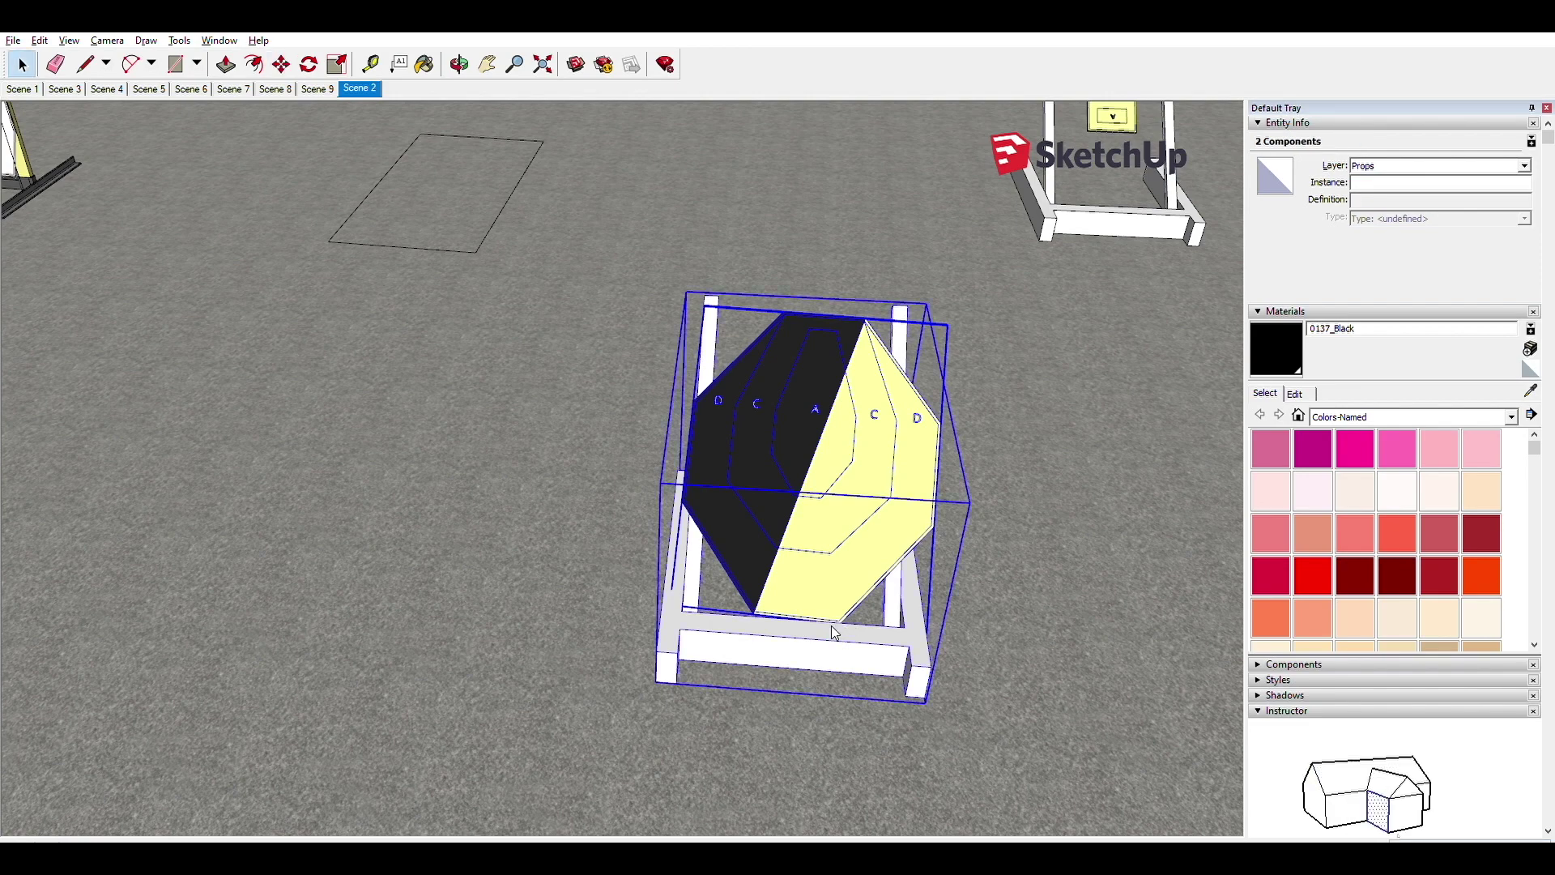
Step: Group the octagon panel with its white stand into one leaning-target prop
key(g)
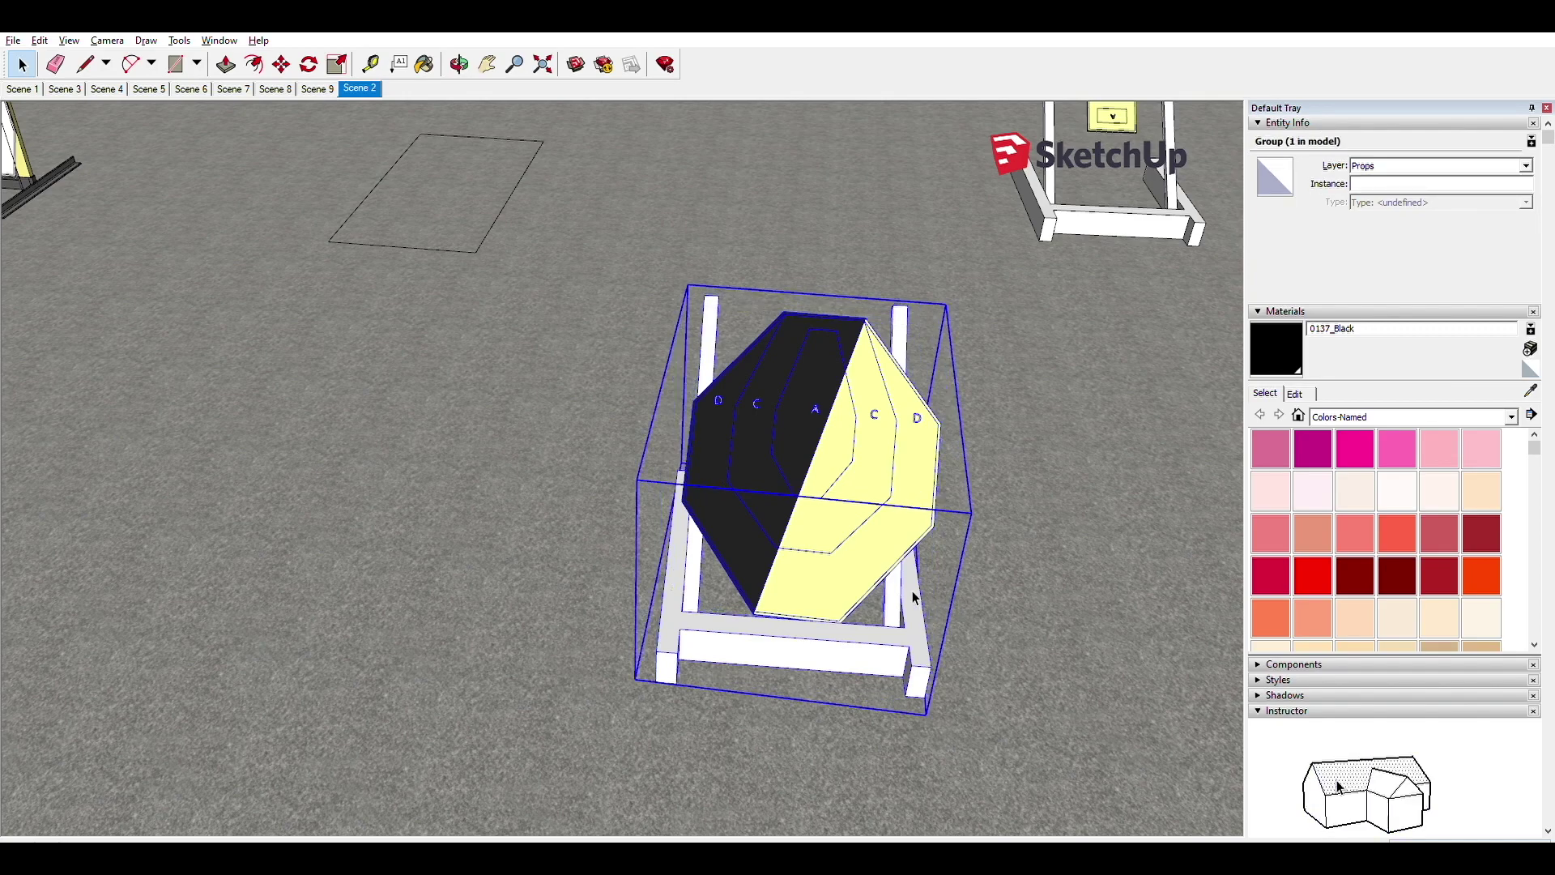
key(o)
mouse_move(920, 595)
mouse_down()
mouse_move(729, 518)
mouse_move(573, 361)
mouse_move(305, 399)
mouse_move(311, 445)
mouse_move(572, 468)
mouse_move(921, 566)
mouse_up()
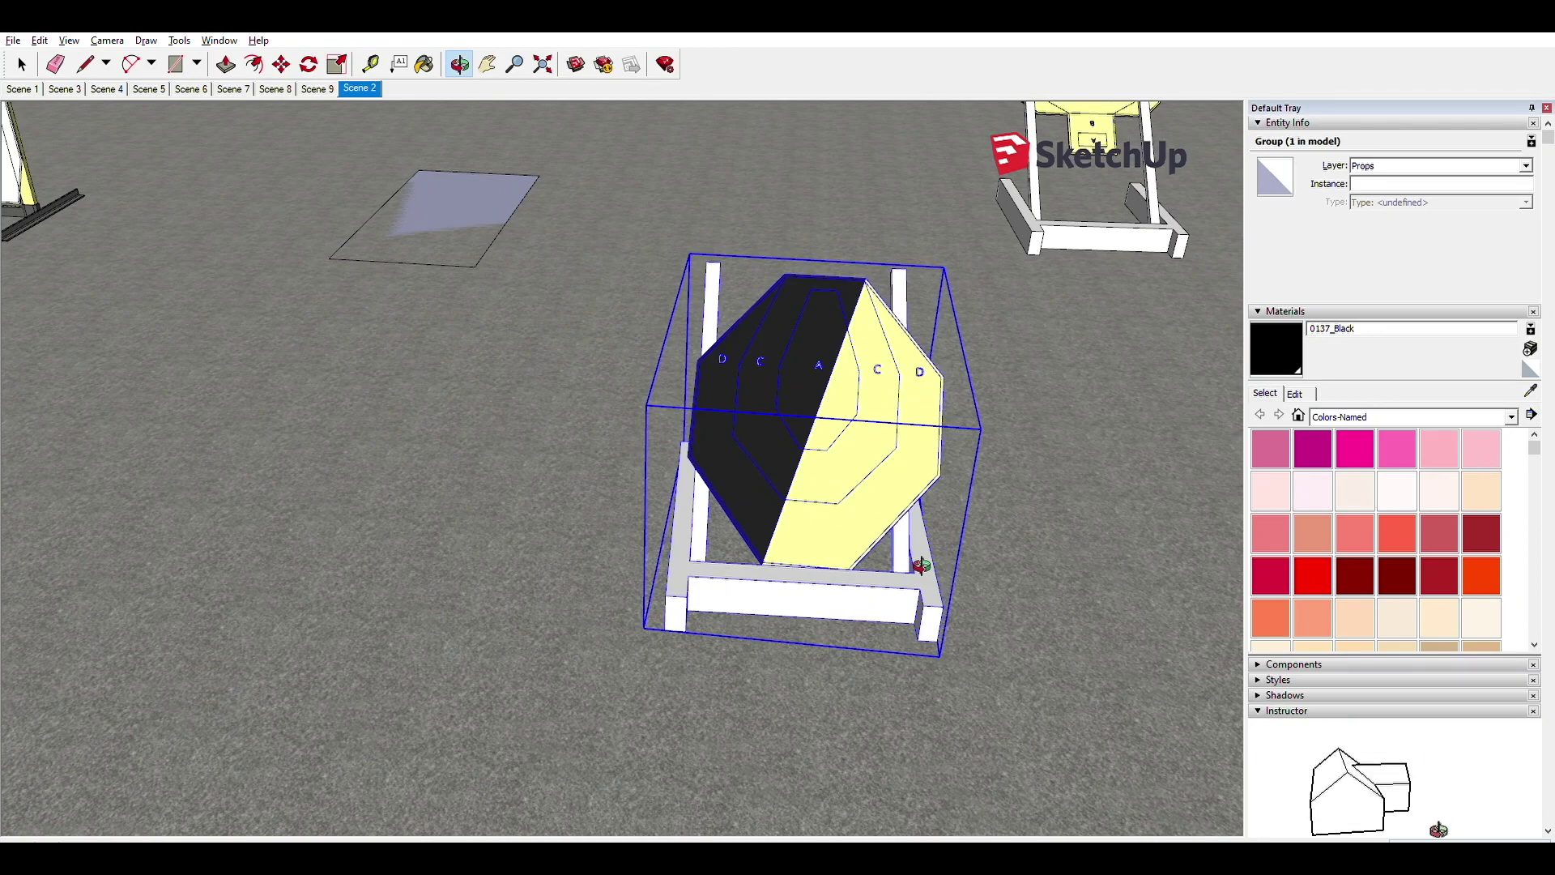
scroll(922, 566, up, 3)
scroll(922, 566, down, 10)
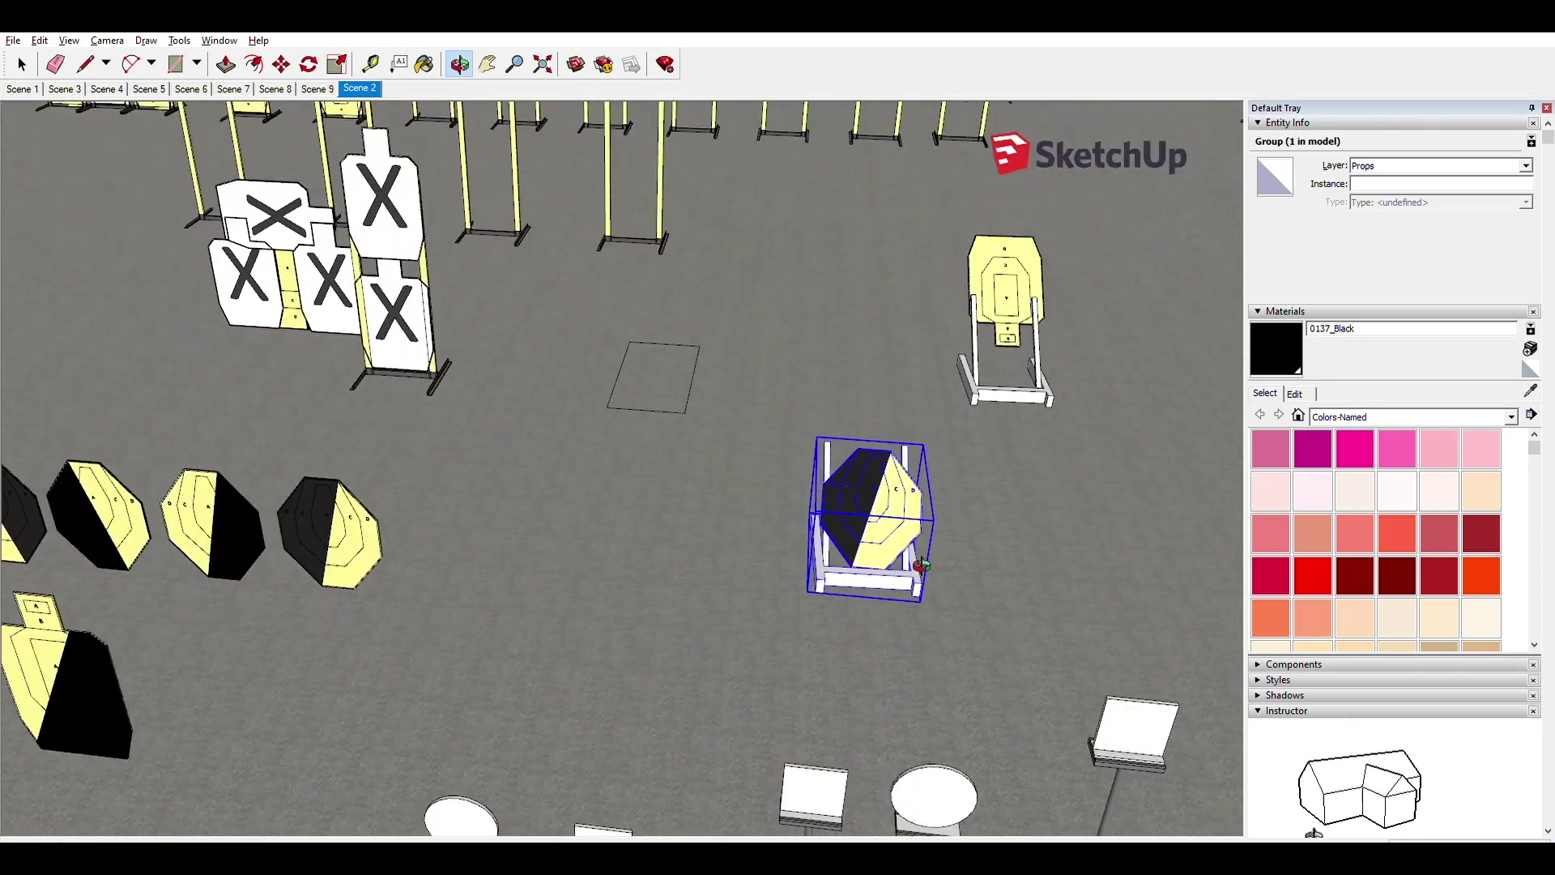
Step: Zoom out, then zoom back in on the numbered red bars beside the barrels
scroll(922, 565, down, 6)
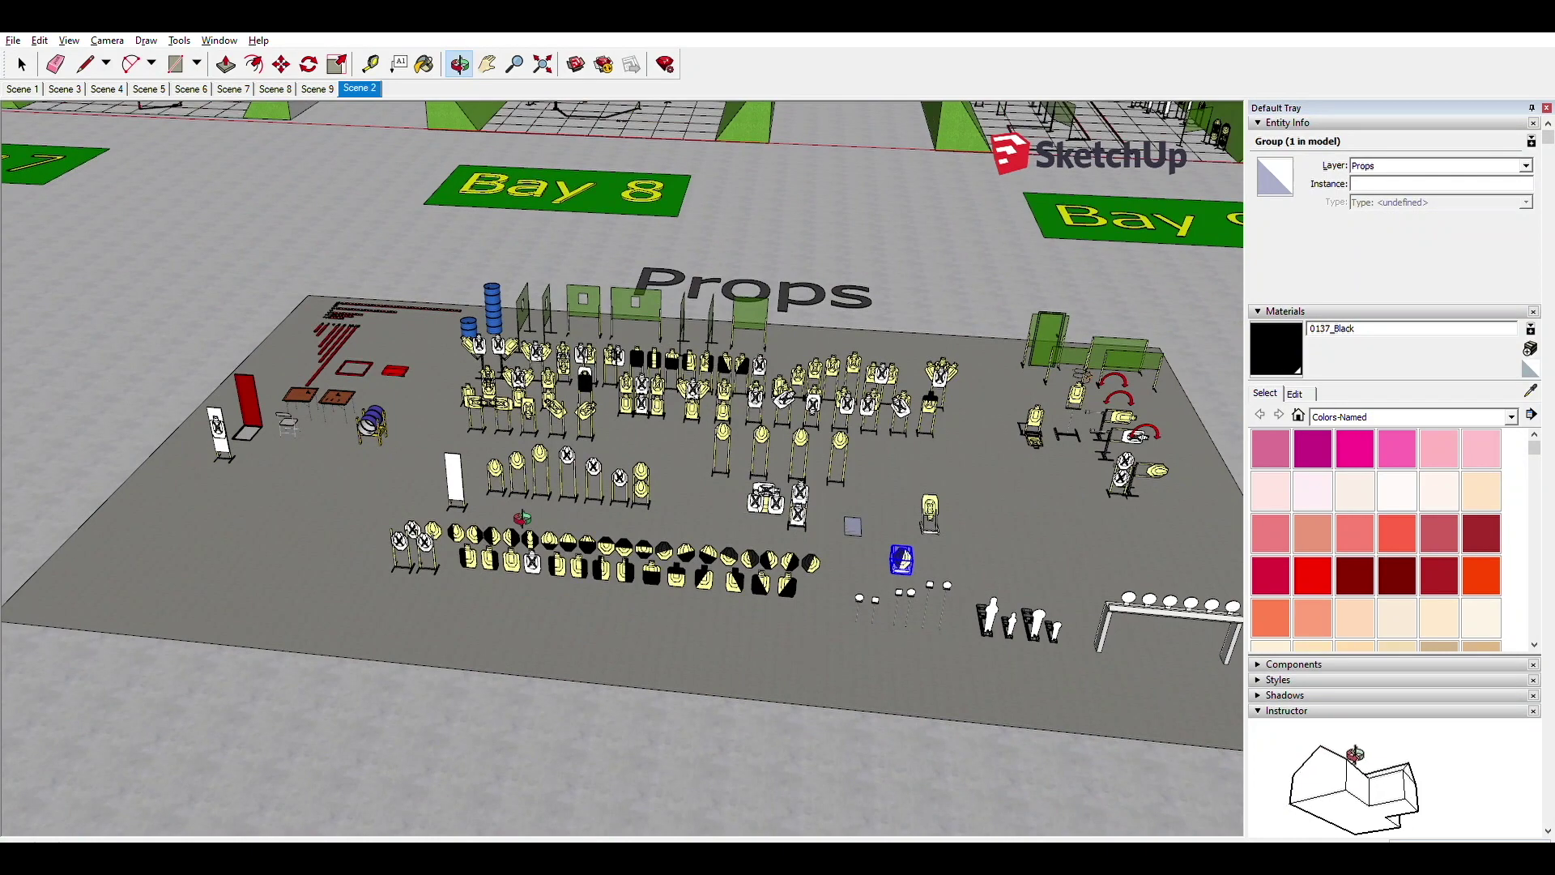
key(space)
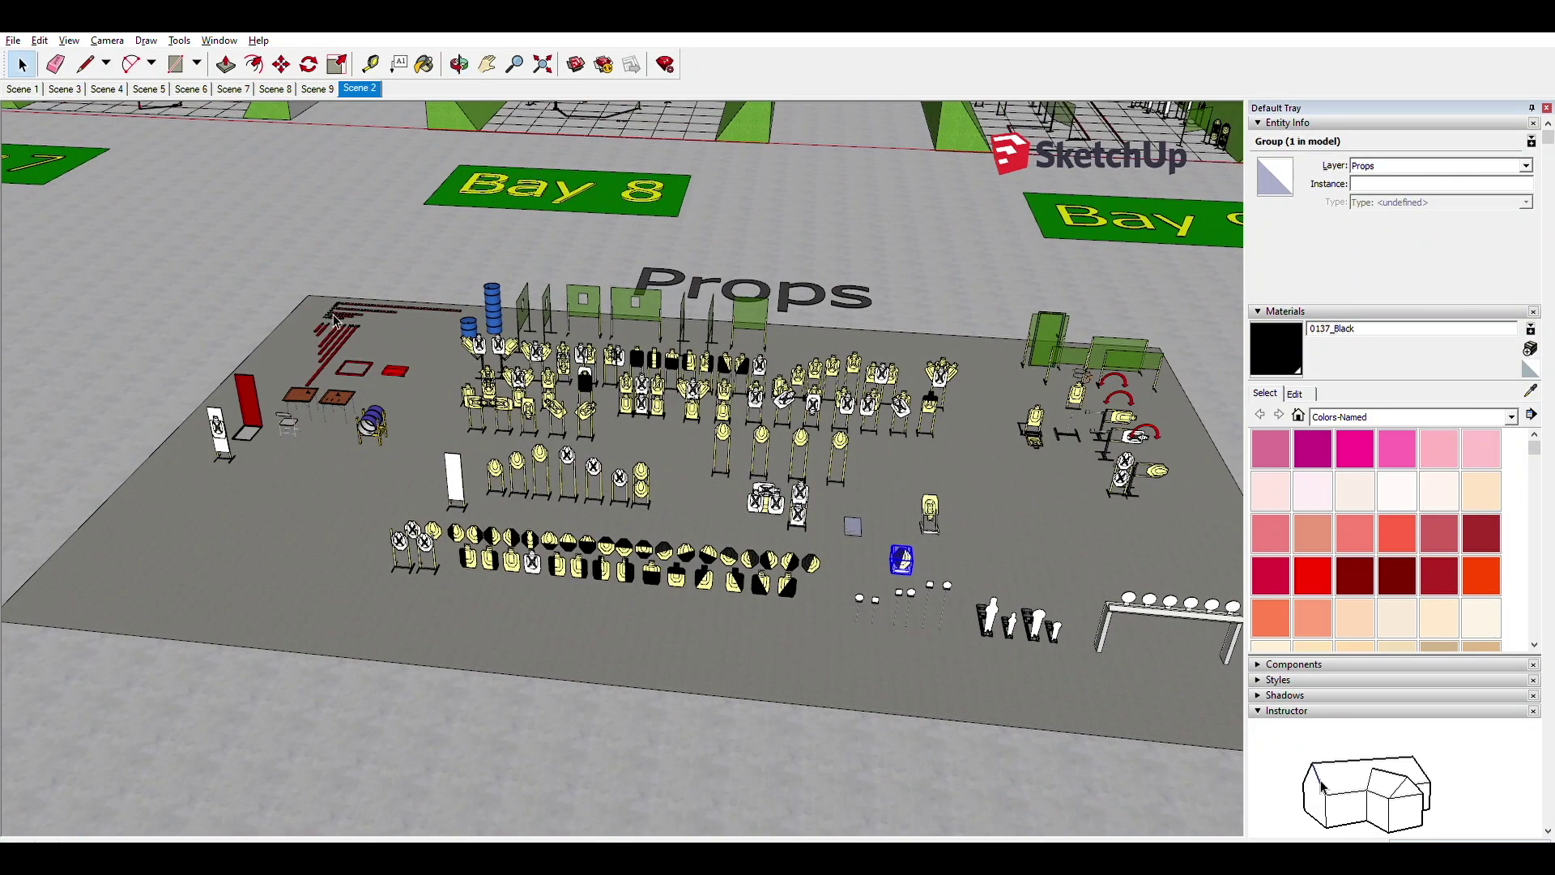
scroll(333, 316, up, 6)
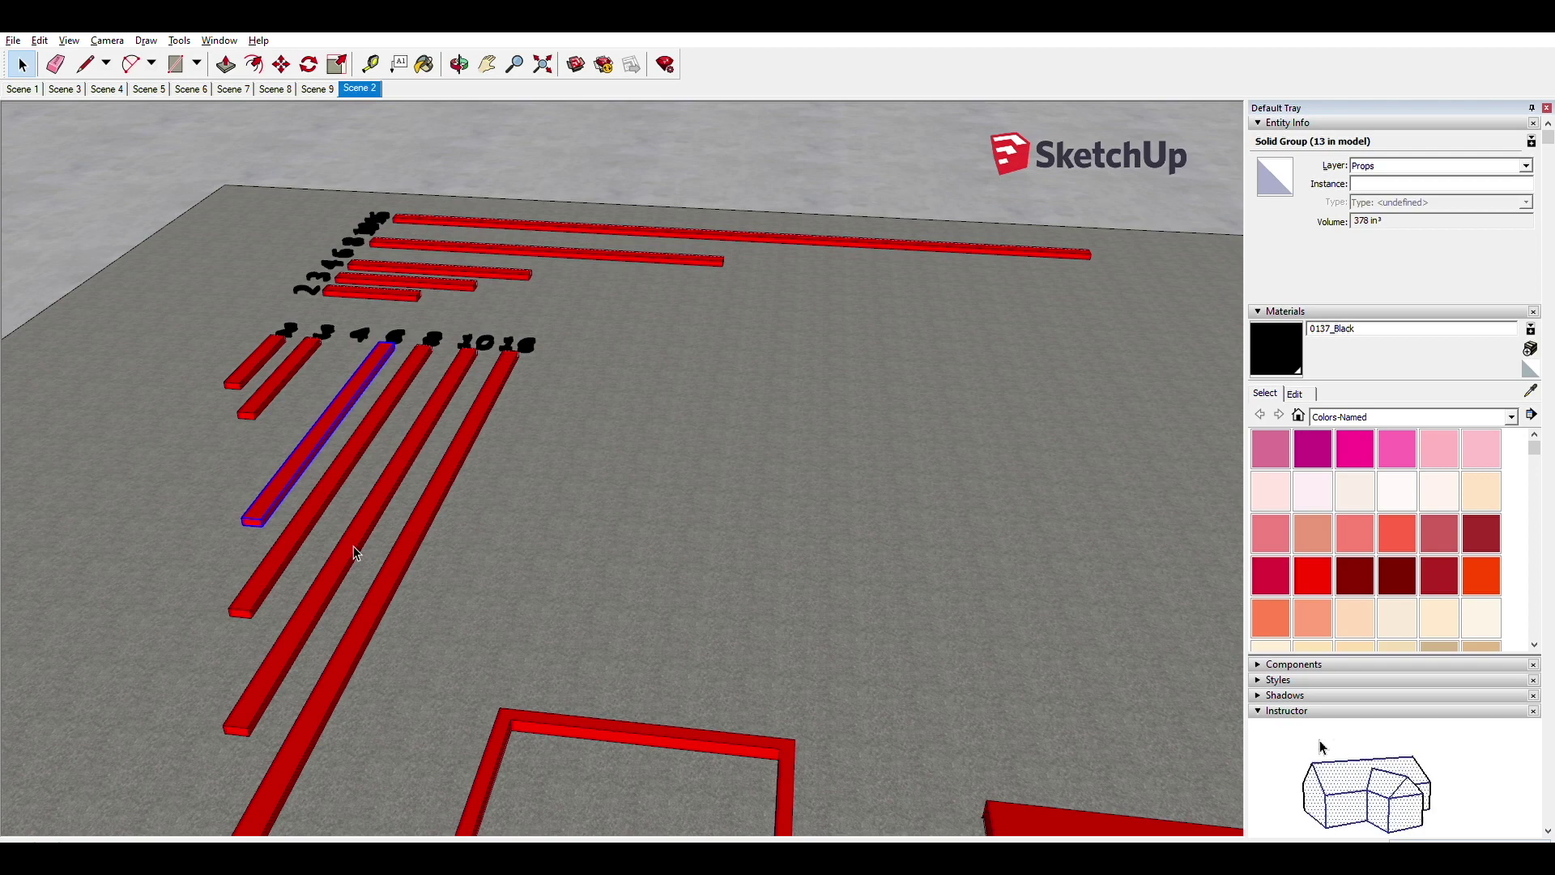
Step: Orbit to look along the red bars and open one bar's group for editing
key(o)
drag(319, 530, 620, 498)
key(space)
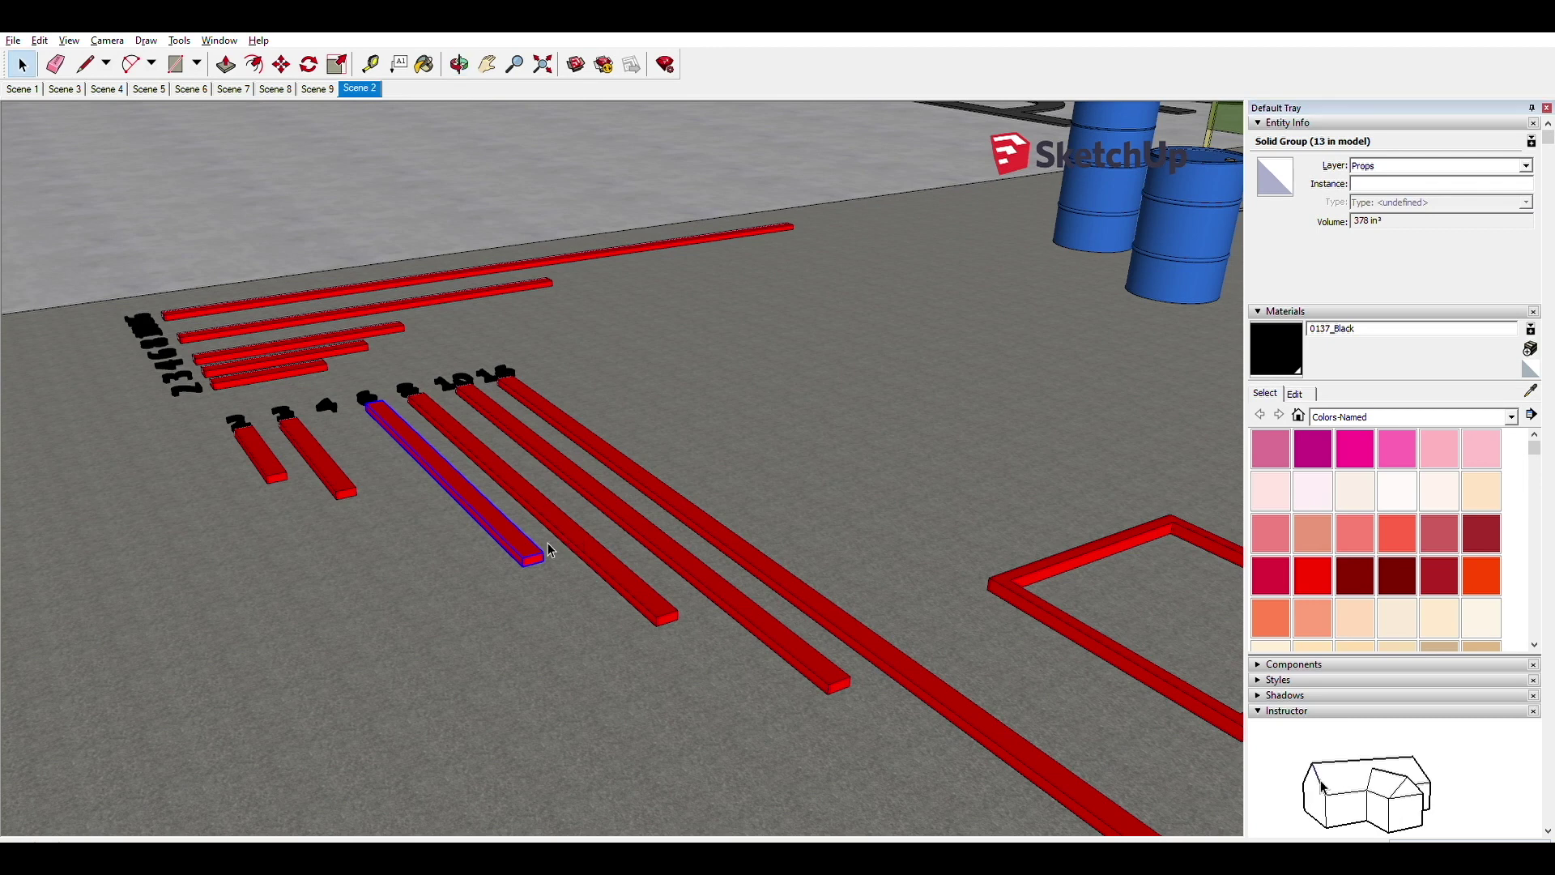
double_click(537, 557)
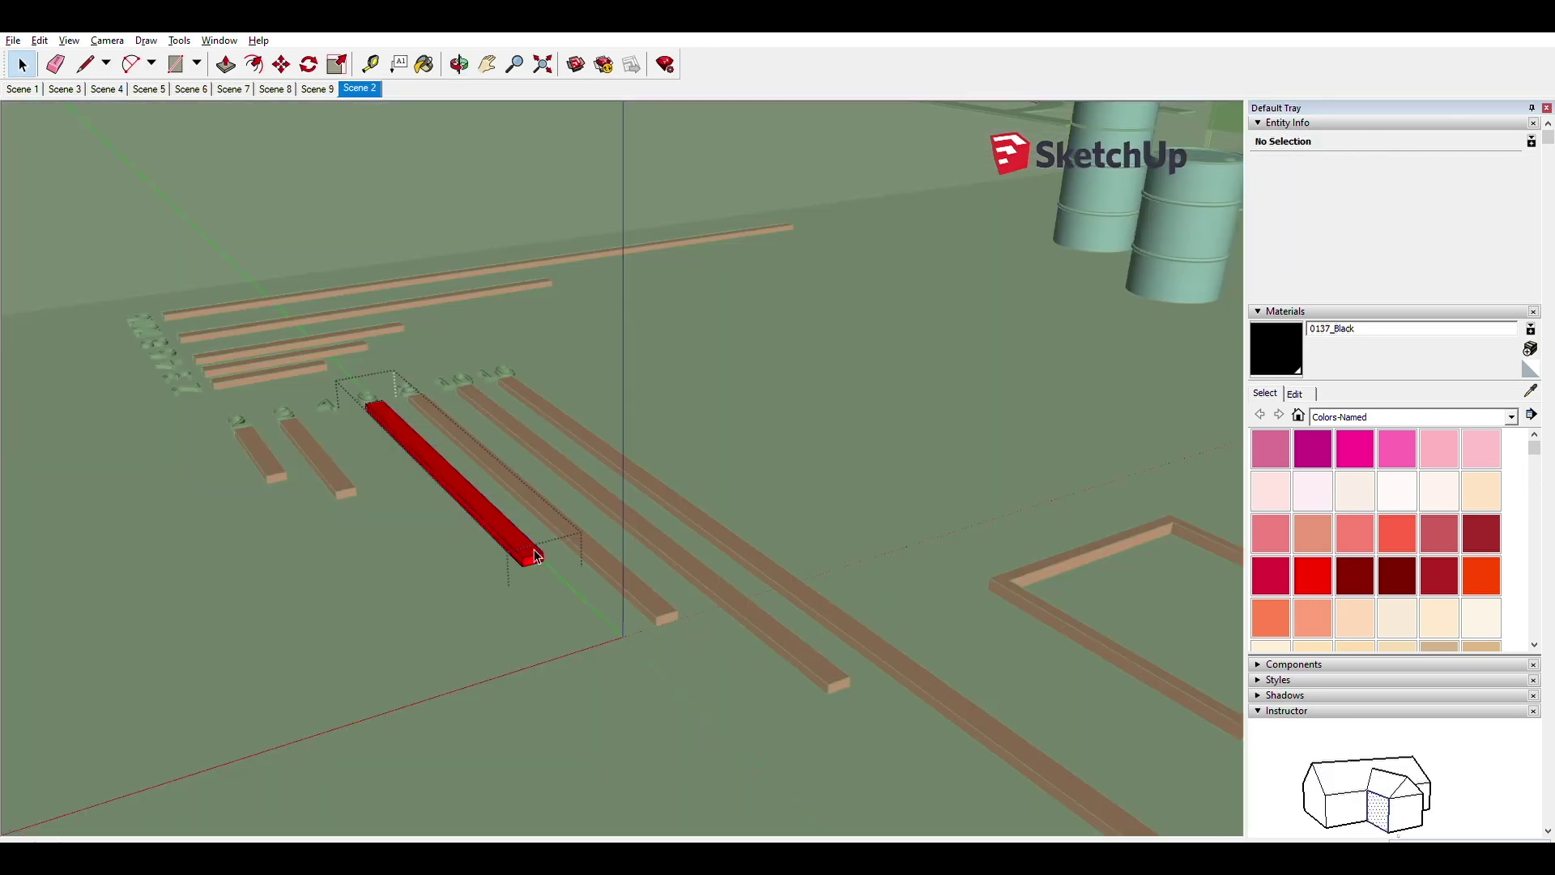
key(ctrl+a)
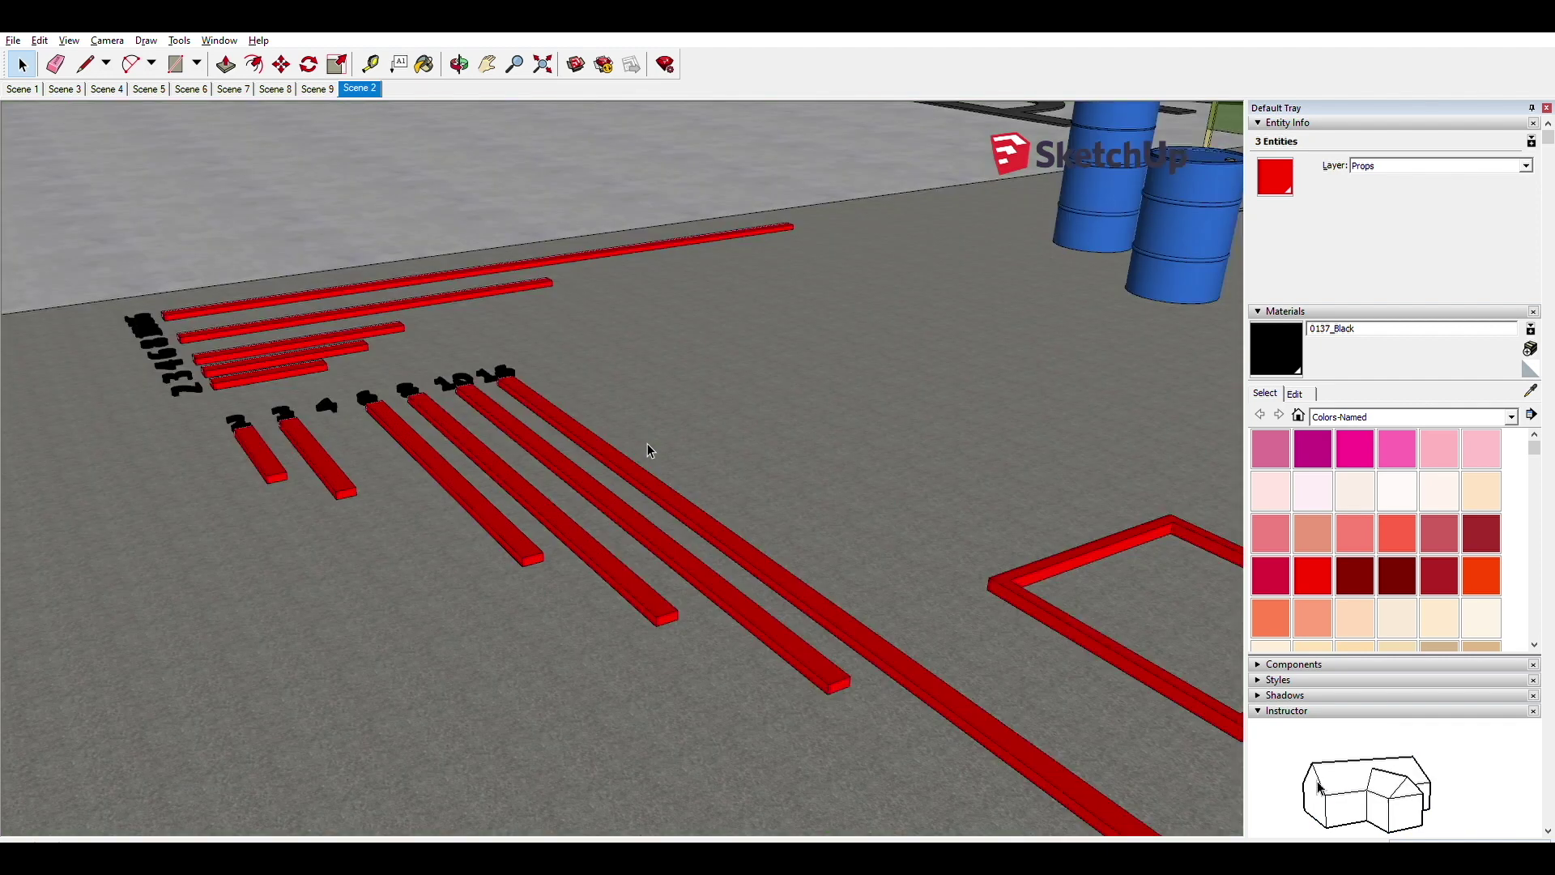
click(648, 444)
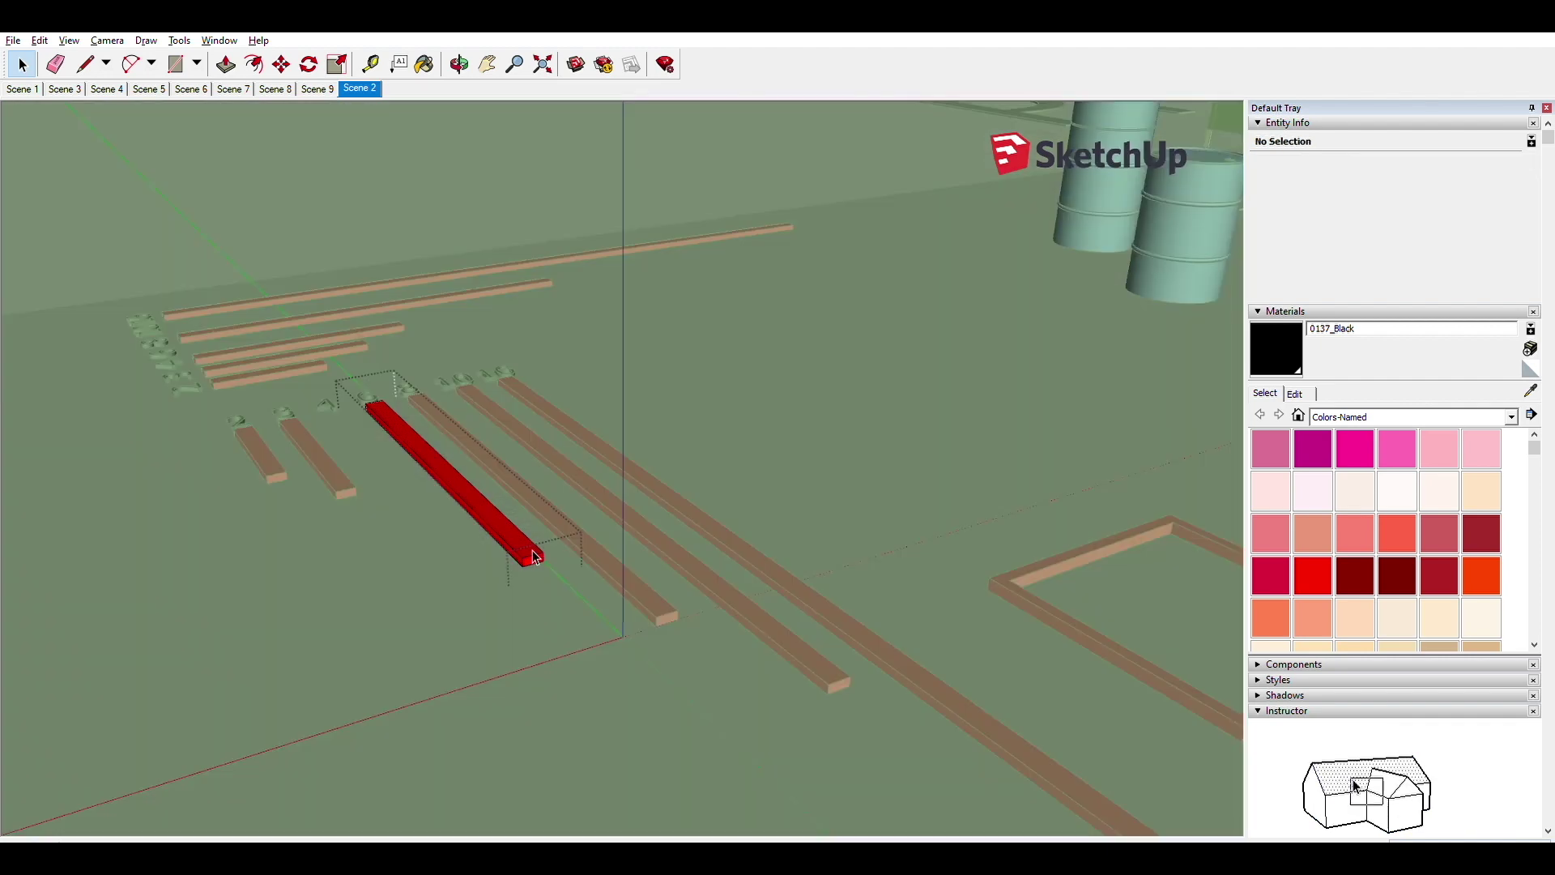
Step: Start a Push/Pull on the bar's end, then cancel to keep its original length
key(p)
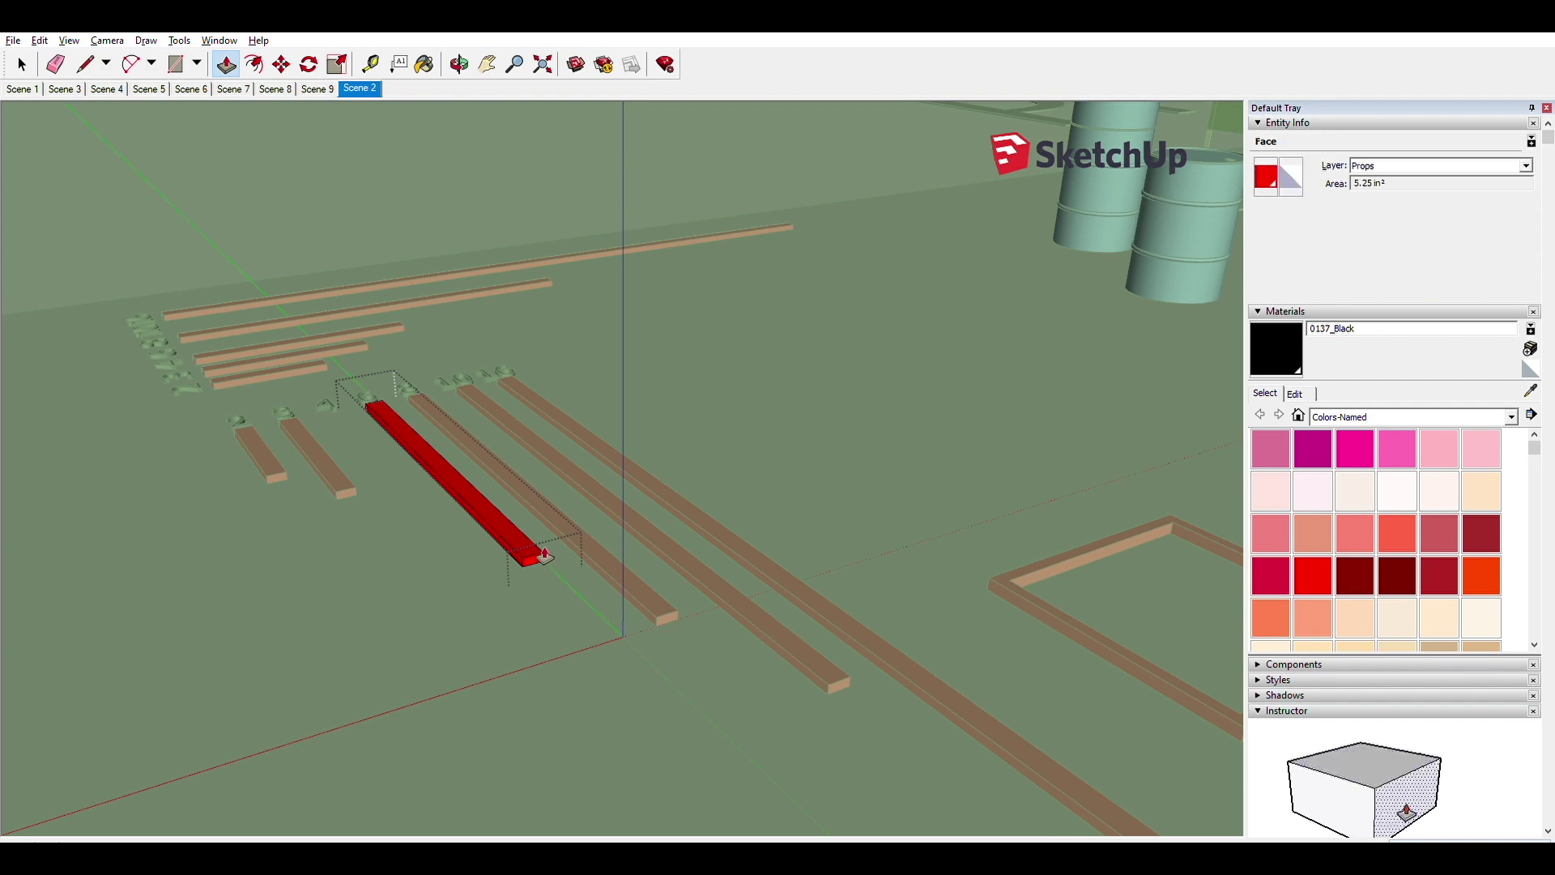
click(544, 557)
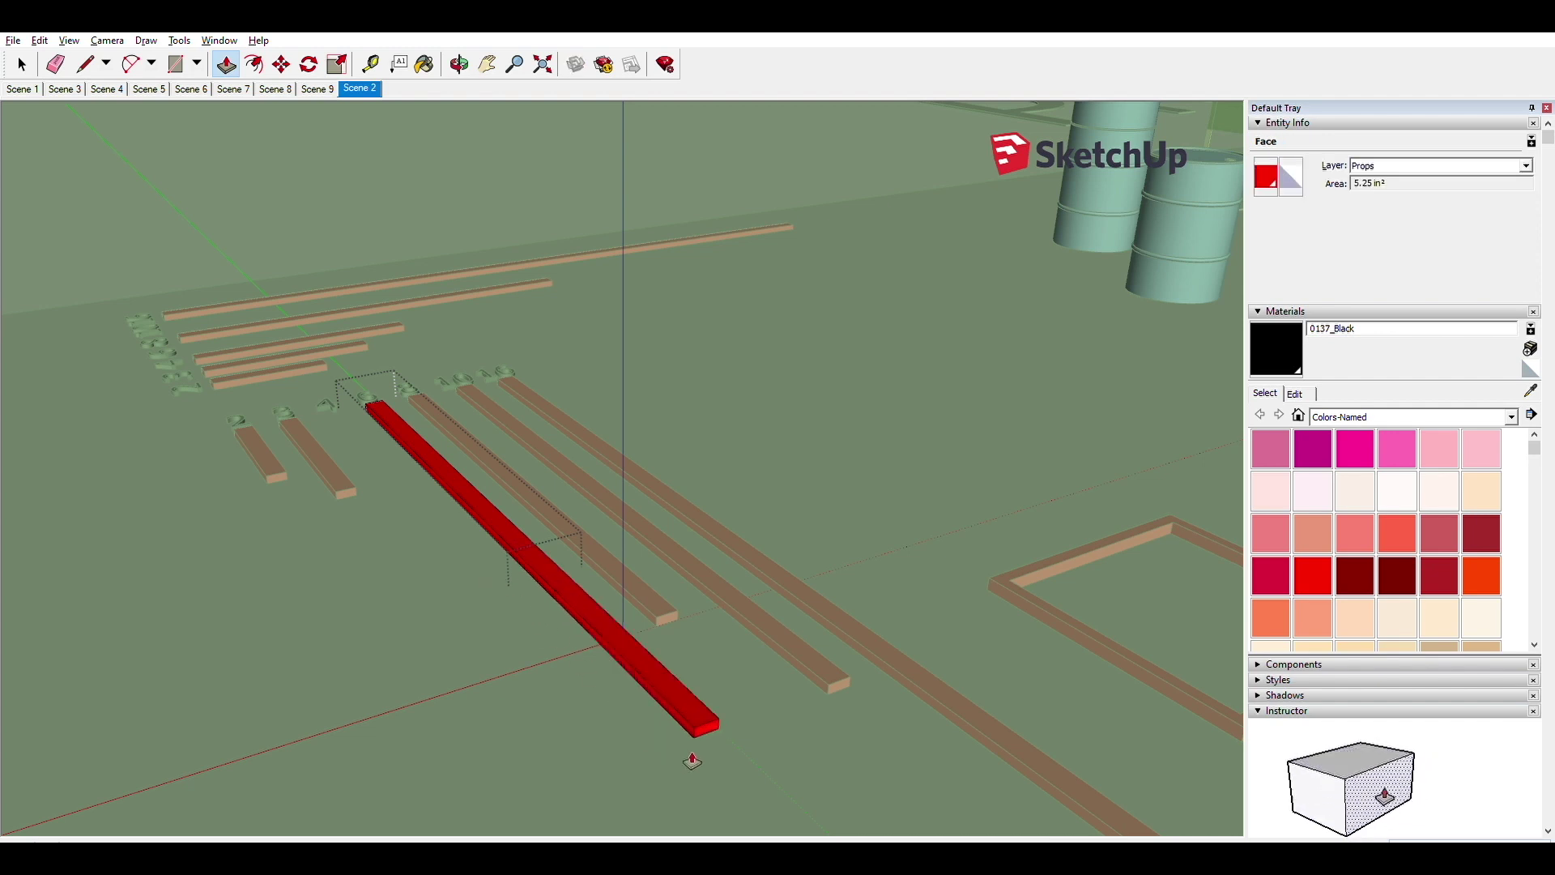
key(Escape)
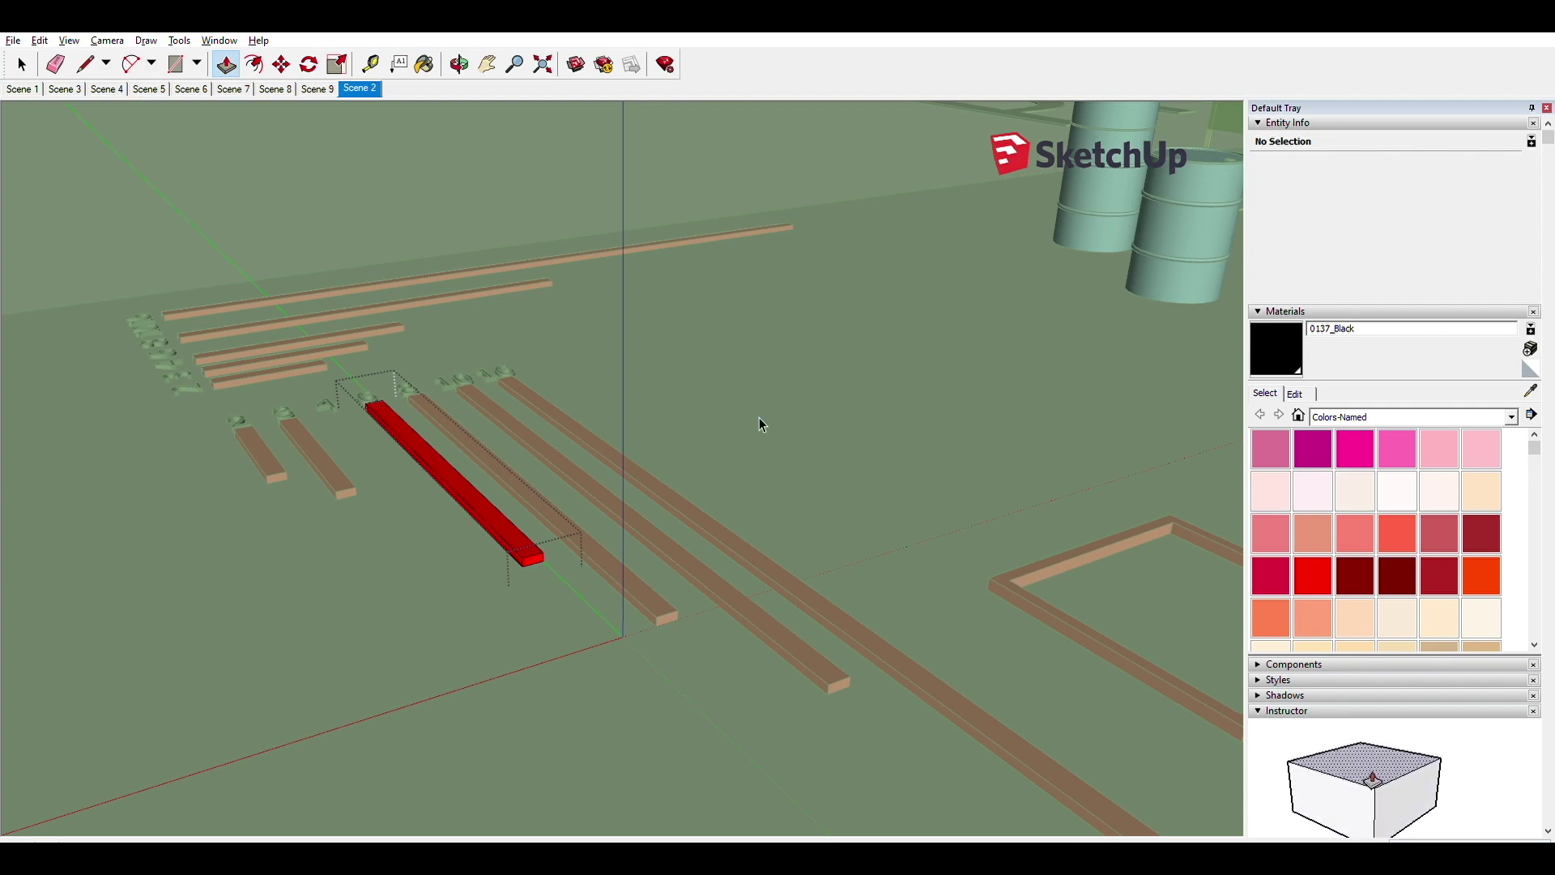
Step: Return to Select and zoom out away from the red bar
key(space)
scroll(760, 416, up, 3)
scroll(760, 416, down, 8)
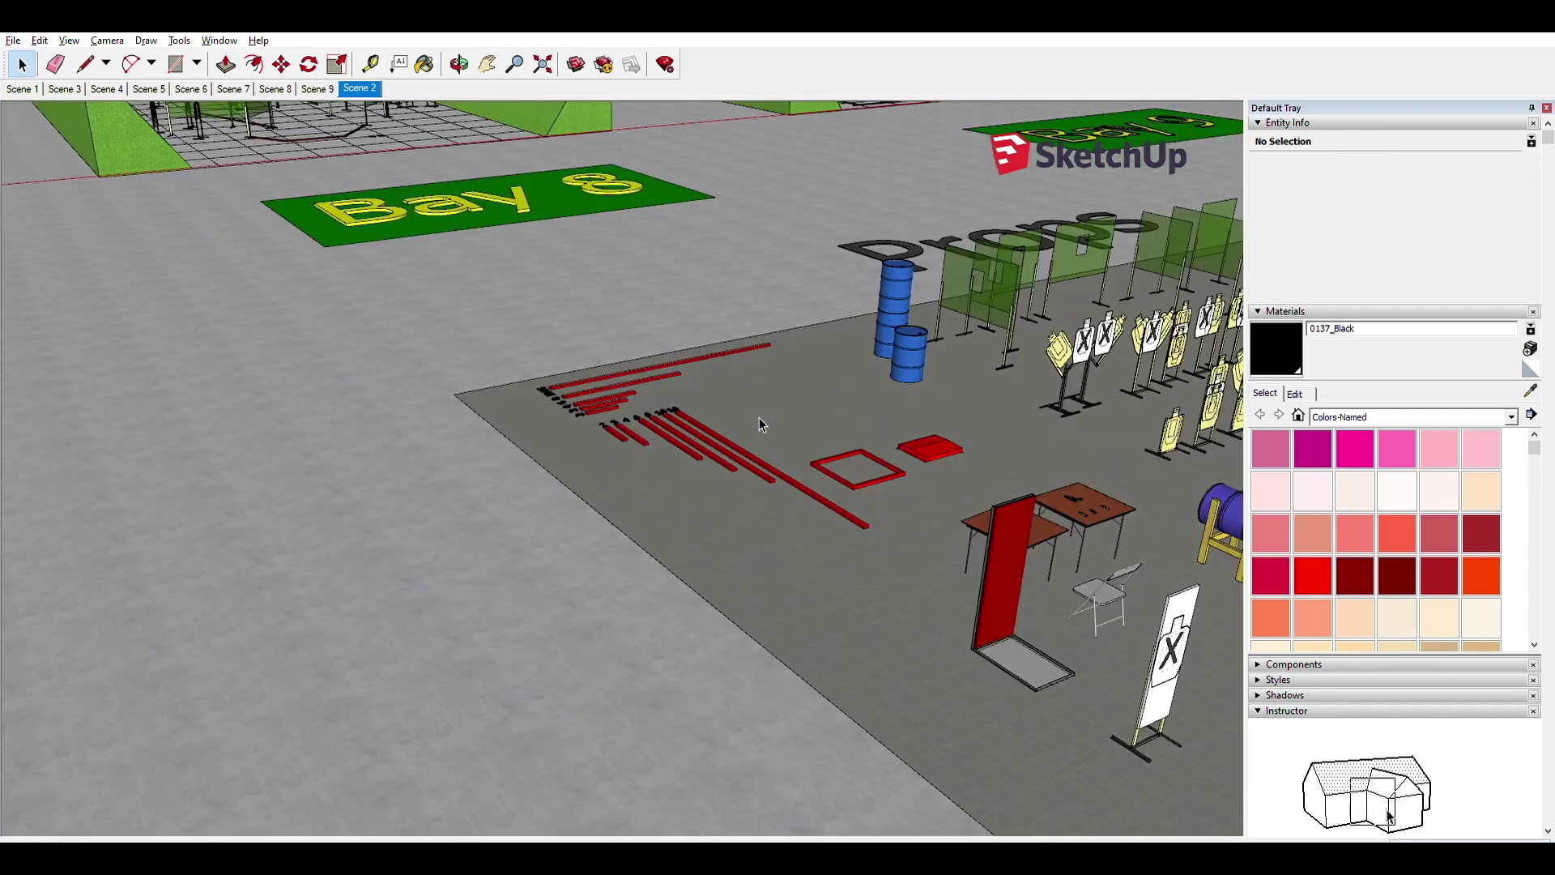
scroll(759, 416, up, 2)
scroll(760, 416, down, 2)
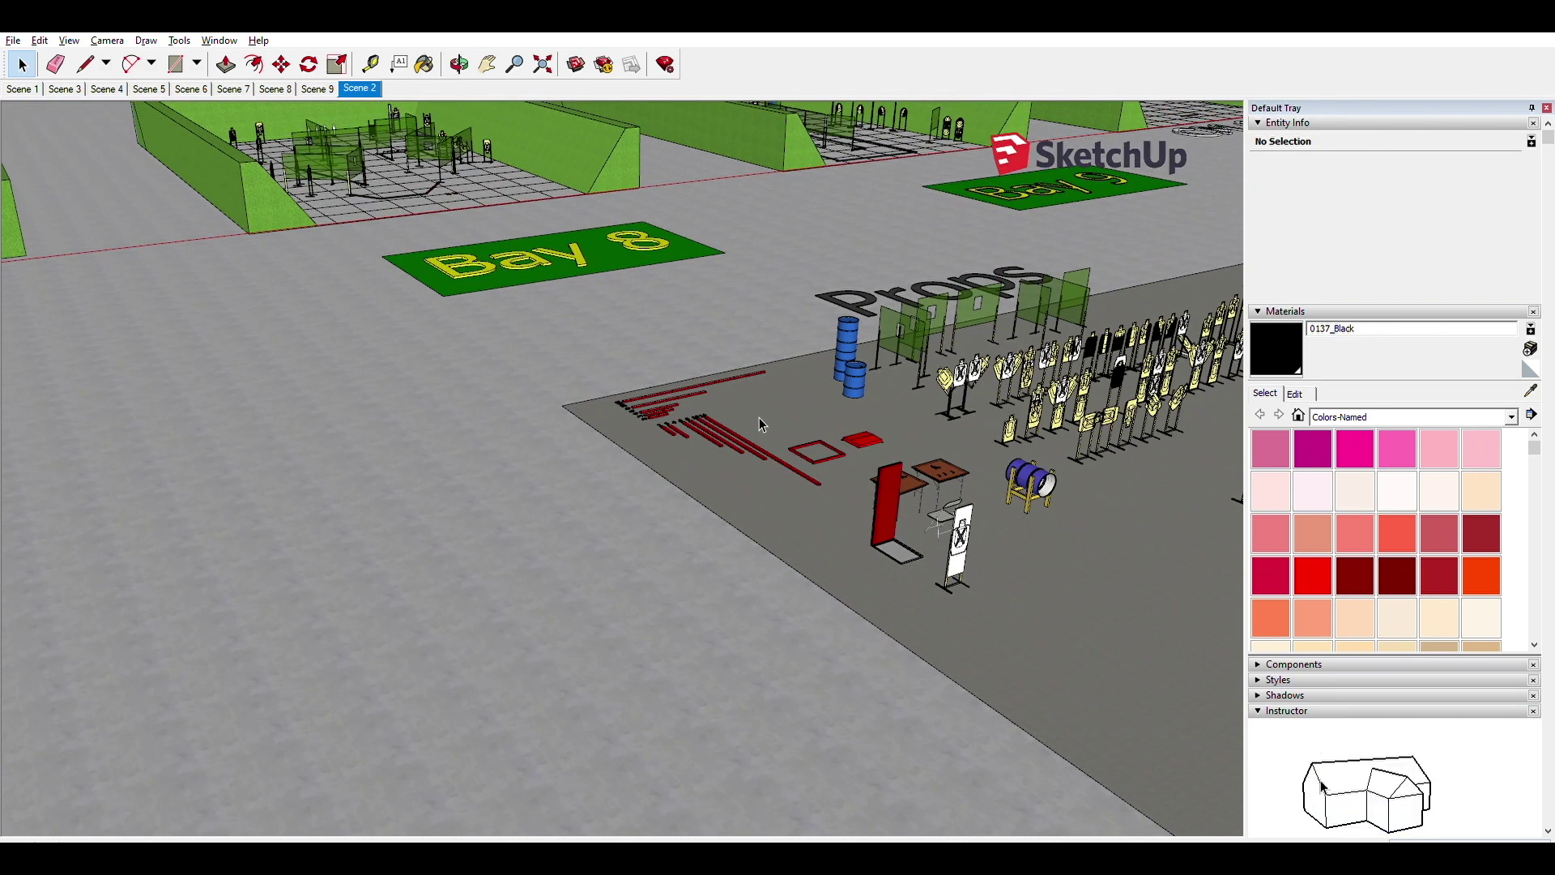
Step: Pan across the range to bring Bays 8 through 11 into view
key(h)
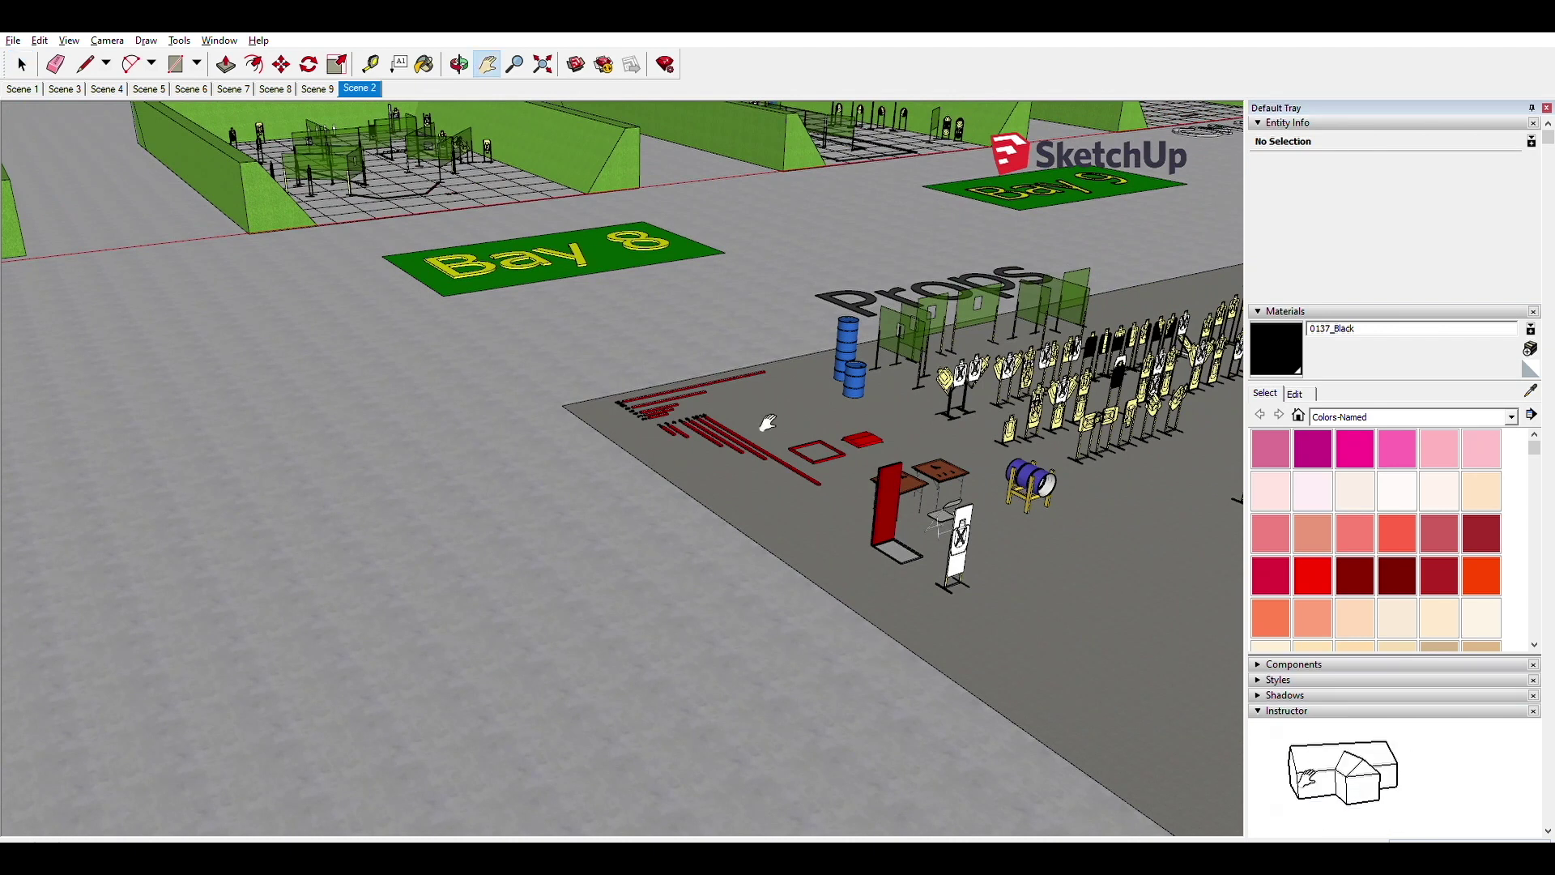
drag(467, 275, 510, 588)
drag(529, 419, 264, 510)
drag(639, 396, 527, 439)
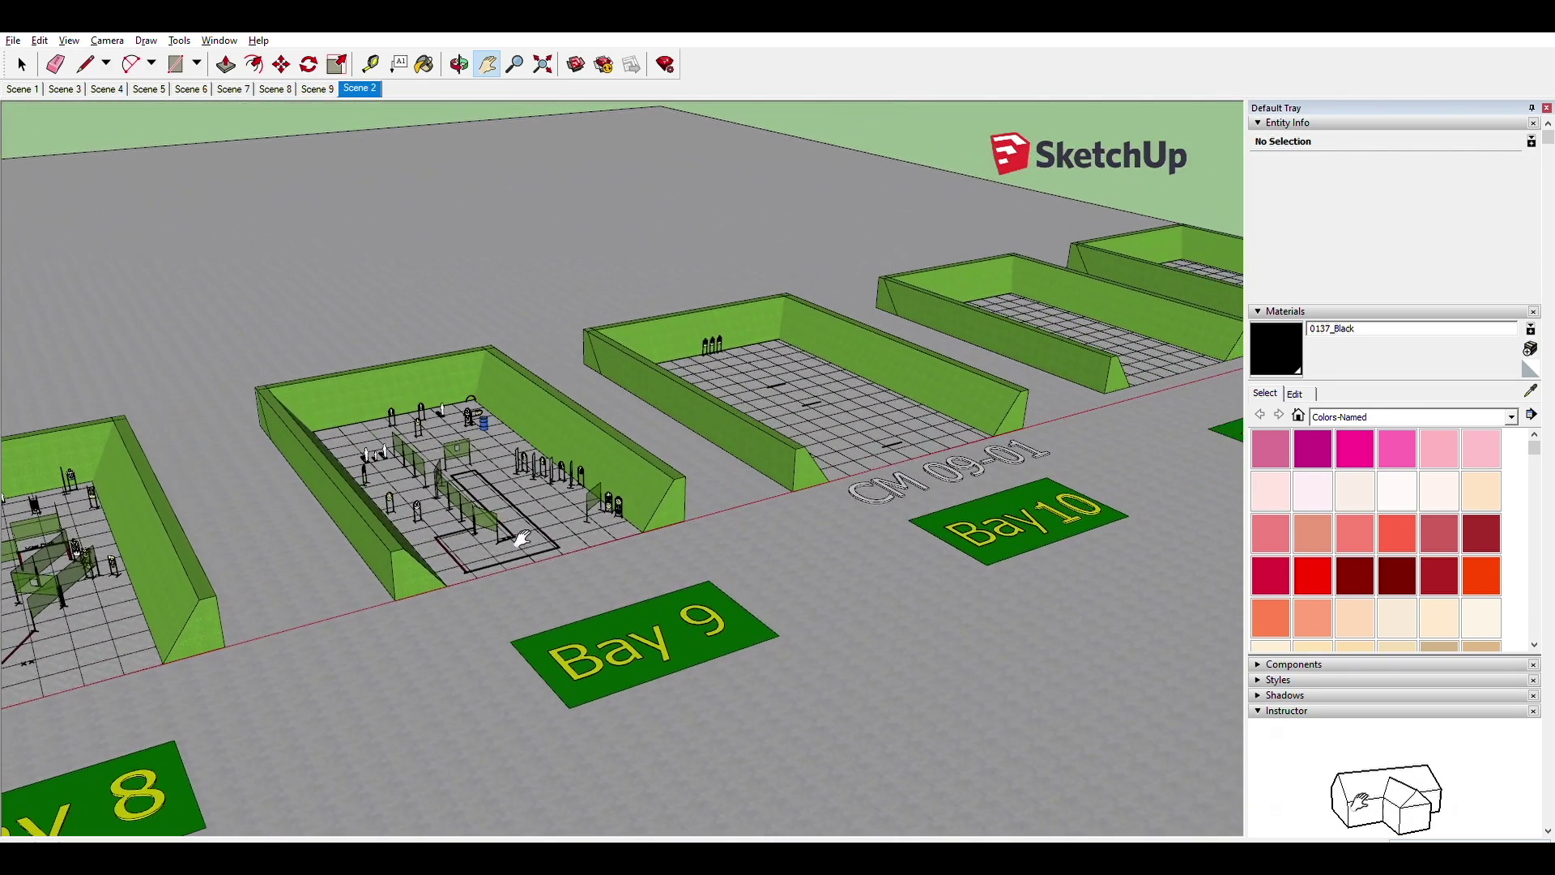
drag(522, 537, 343, 545)
key(o)
scroll(387, 476, down, 3)
Step: Orbit to a steep top-down angle over the red fault-box bay, then zoom out to three bays
scroll(393, 477, up, 10)
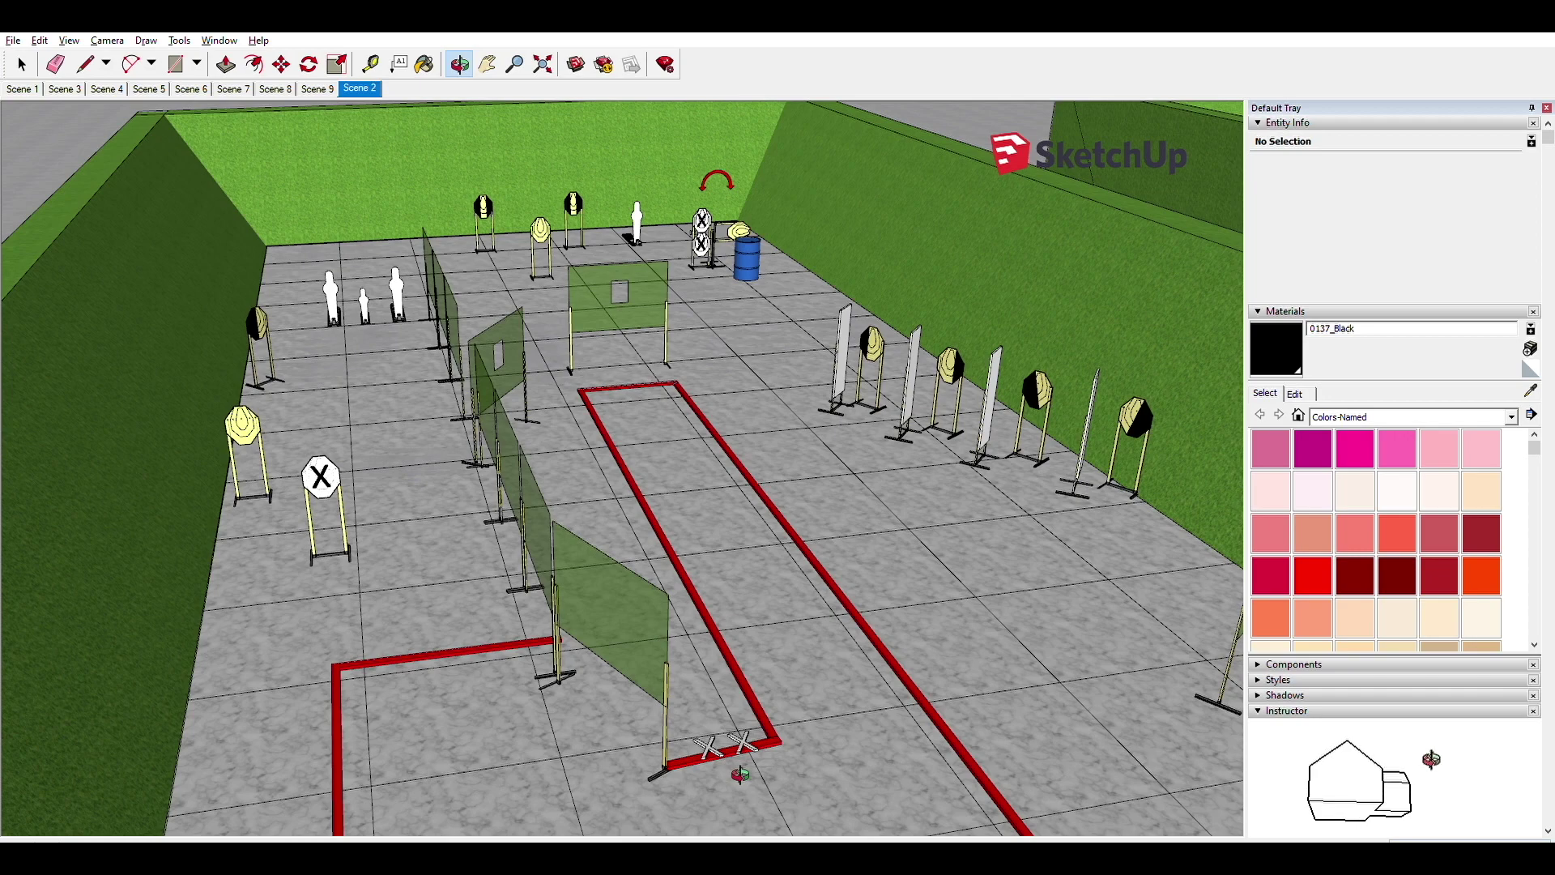
drag(740, 775, 757, 689)
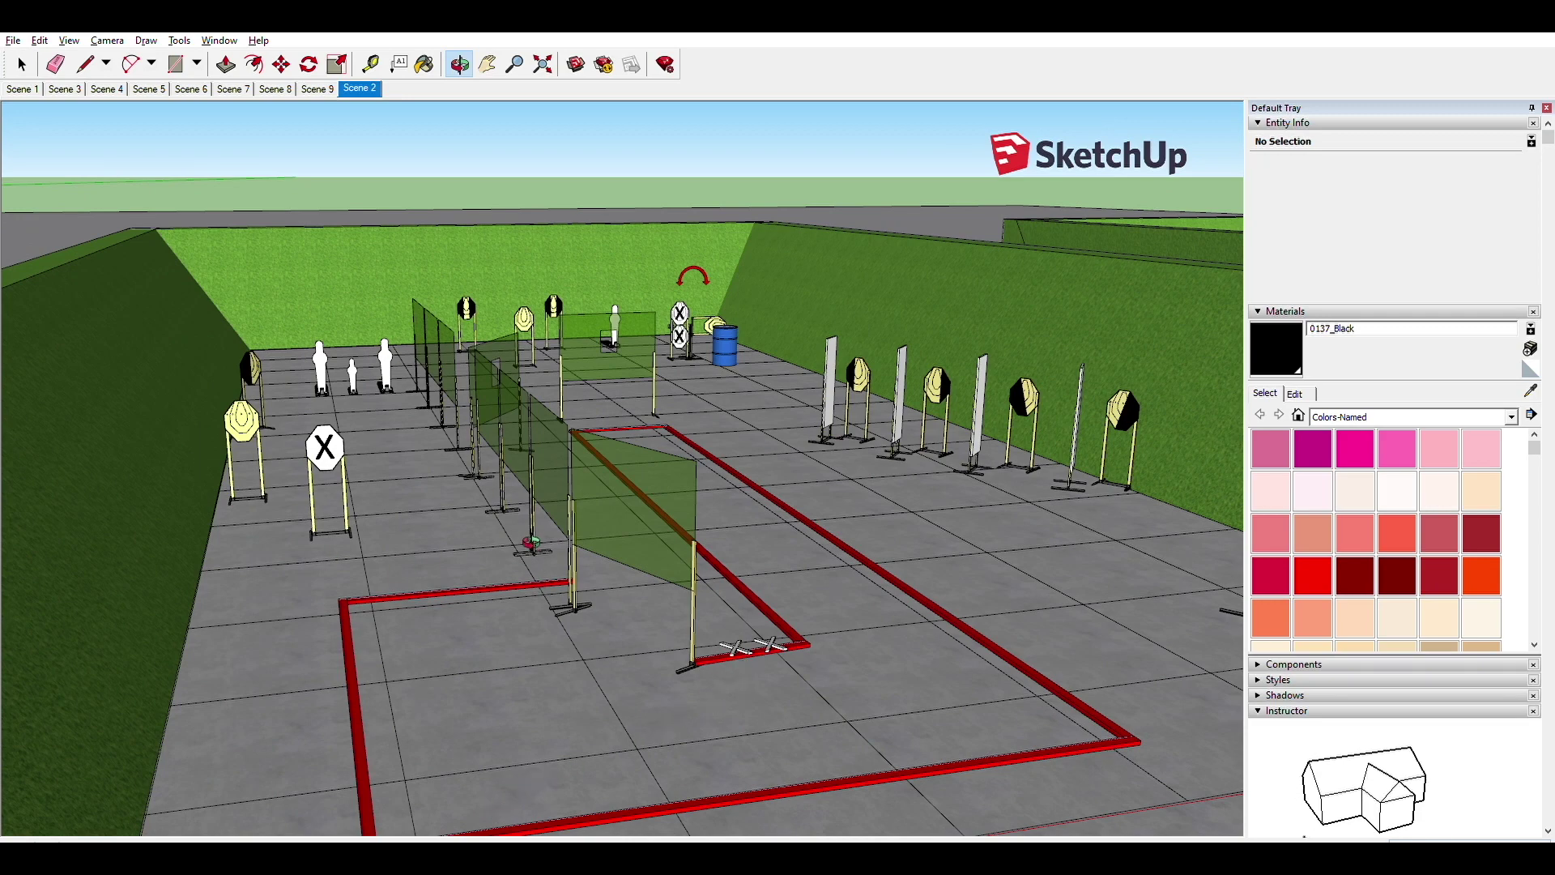
drag(739, 574, 668, 624)
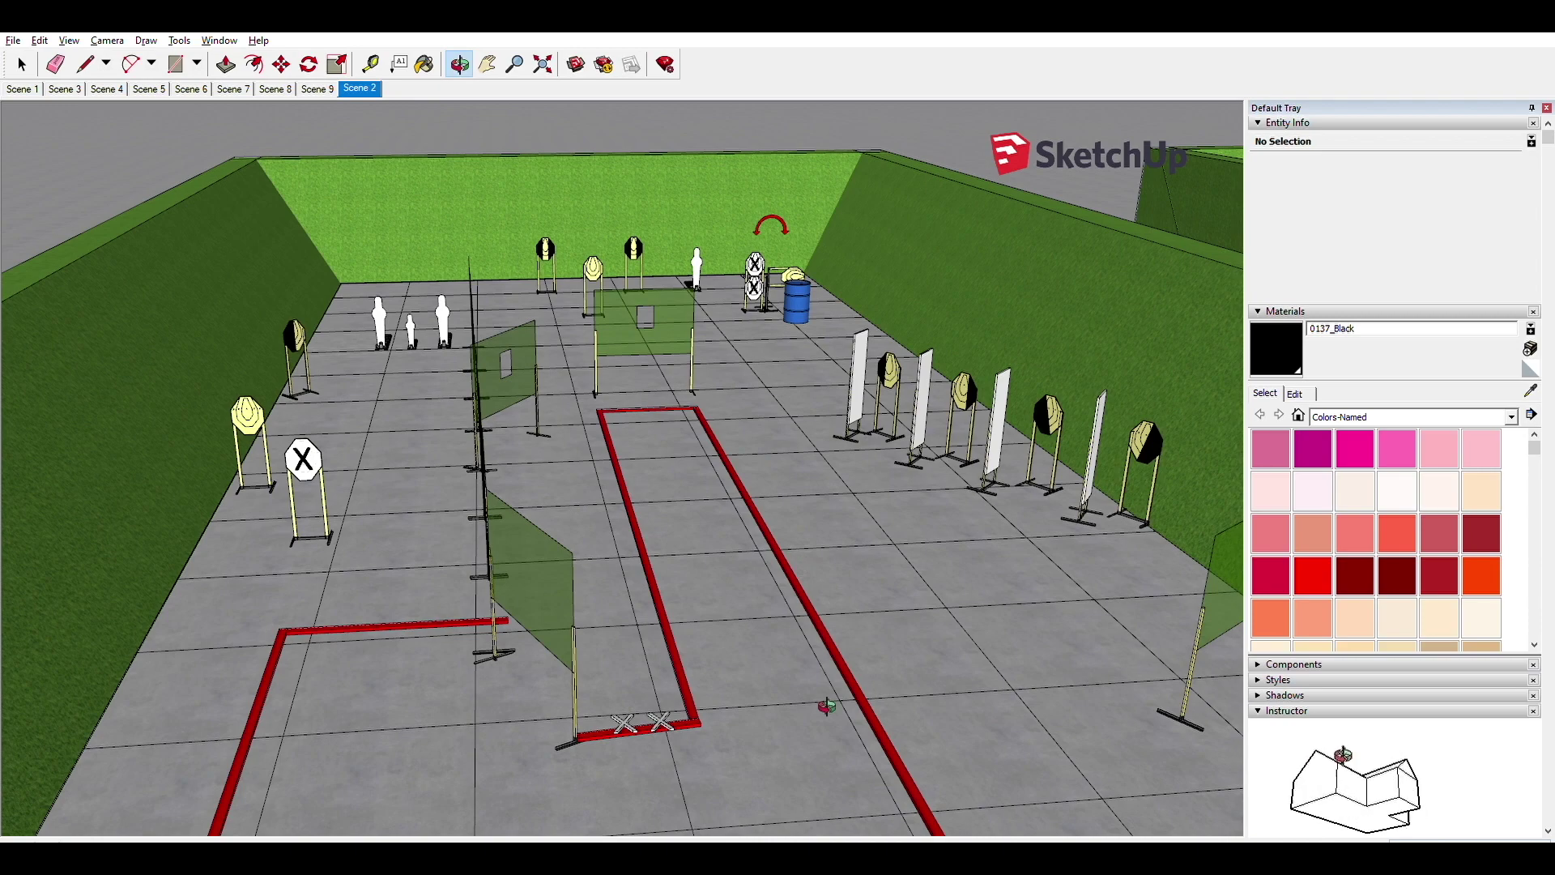
drag(767, 673, 702, 689)
scroll(701, 689, down, 10)
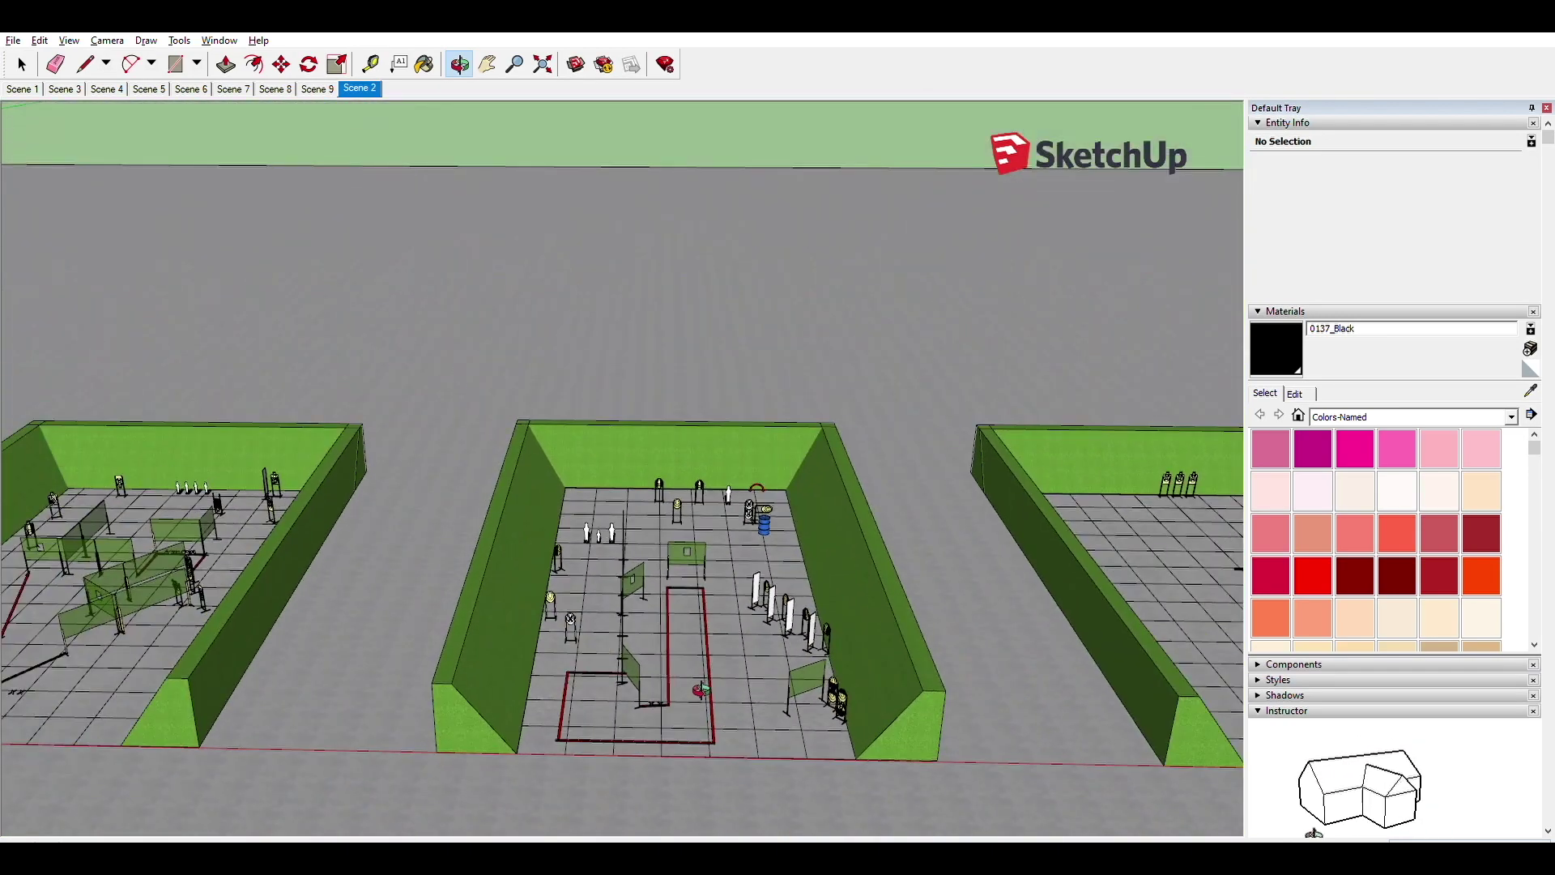
Step: Pan to the left-hand bay with green barricade panels and zoom in on it
key(p)
key(h)
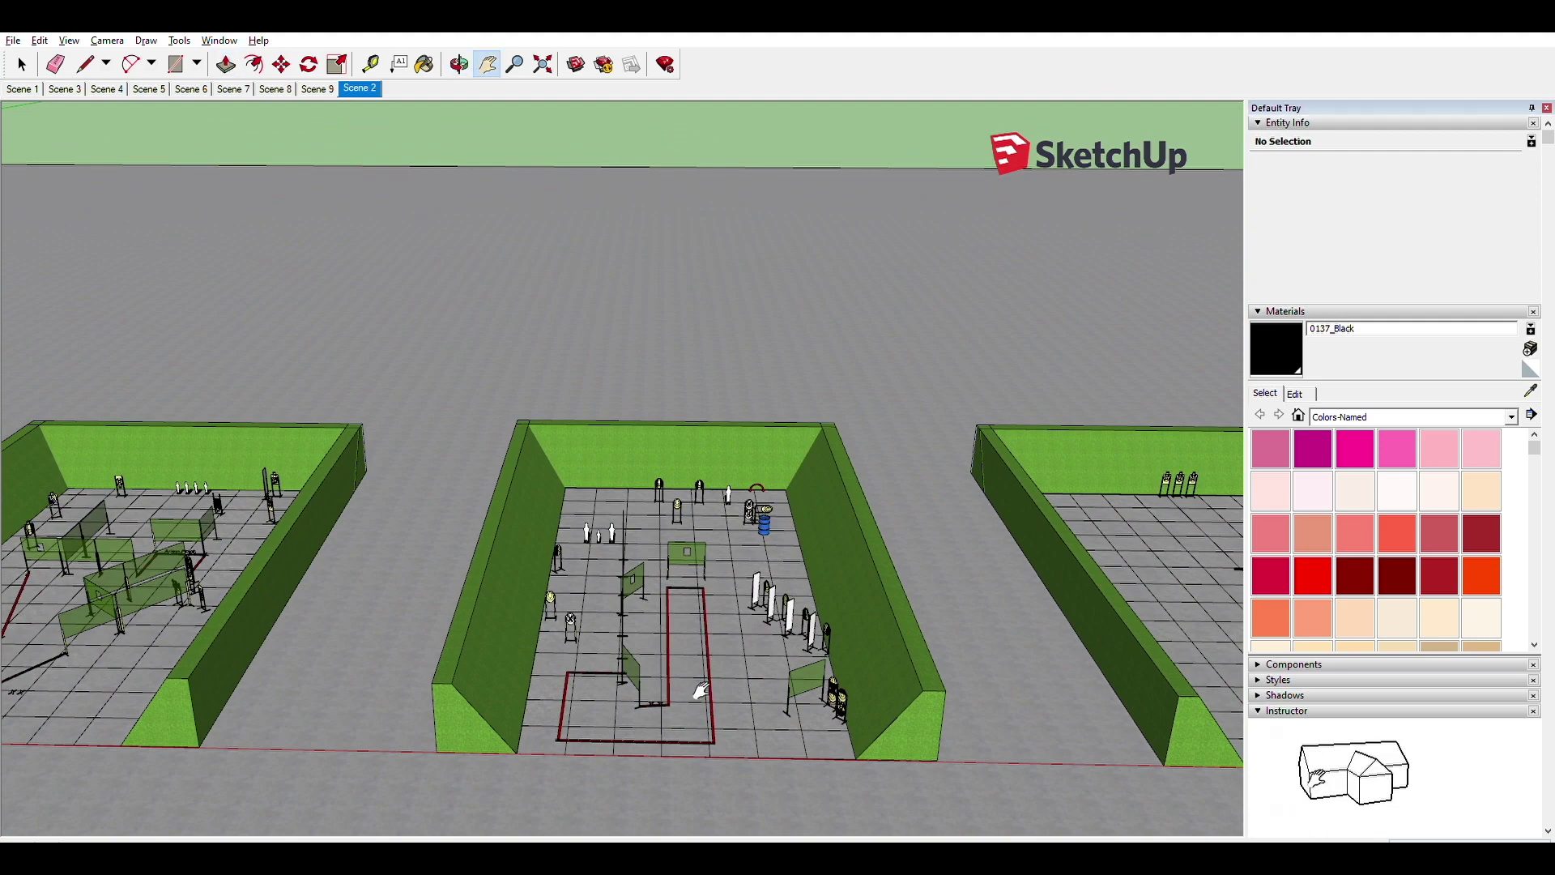
drag(702, 689, 992, 616)
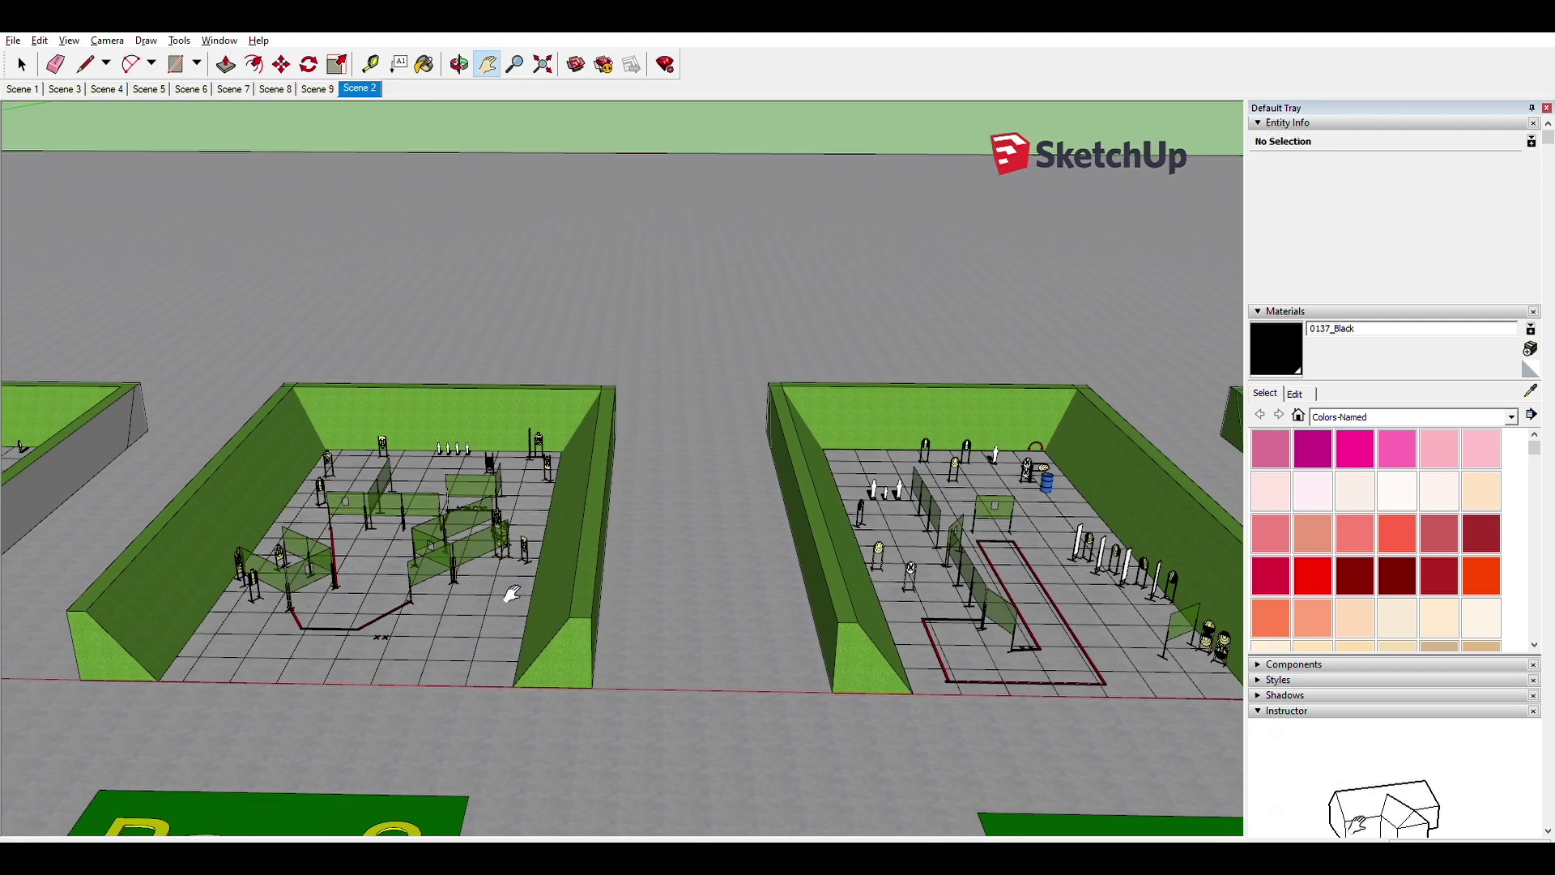
drag(513, 593, 1088, 595)
scroll(988, 578, down, 5)
scroll(989, 579, up, 7)
scroll(988, 578, up, 6)
Step: Frame the green barriers and red fault line, then orbit down to a low angle over the bay
drag(848, 575, 903, 517)
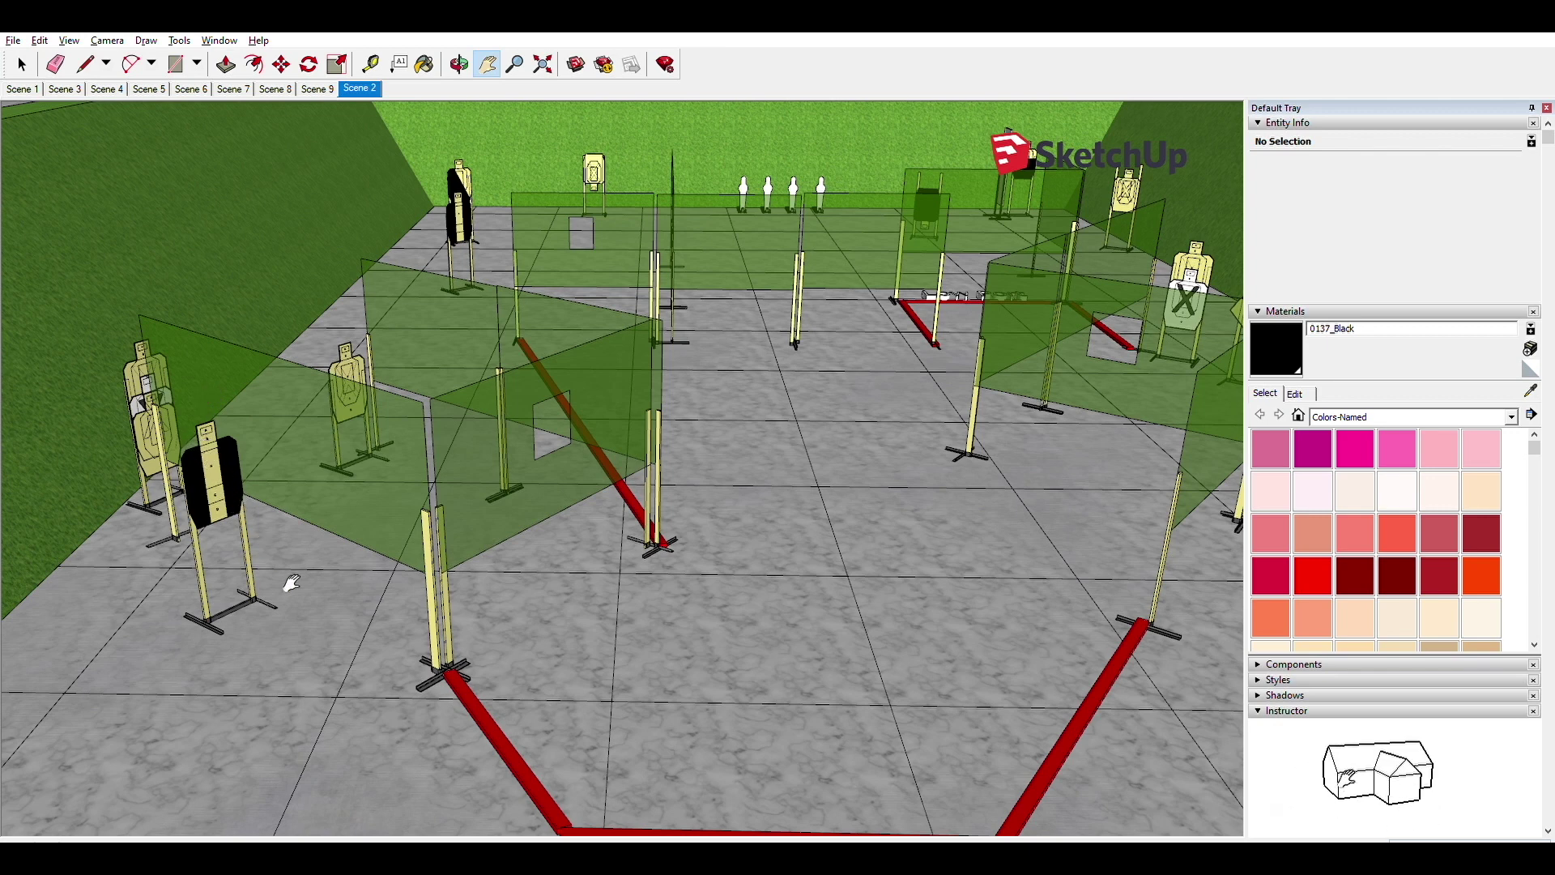
drag(541, 454, 607, 439)
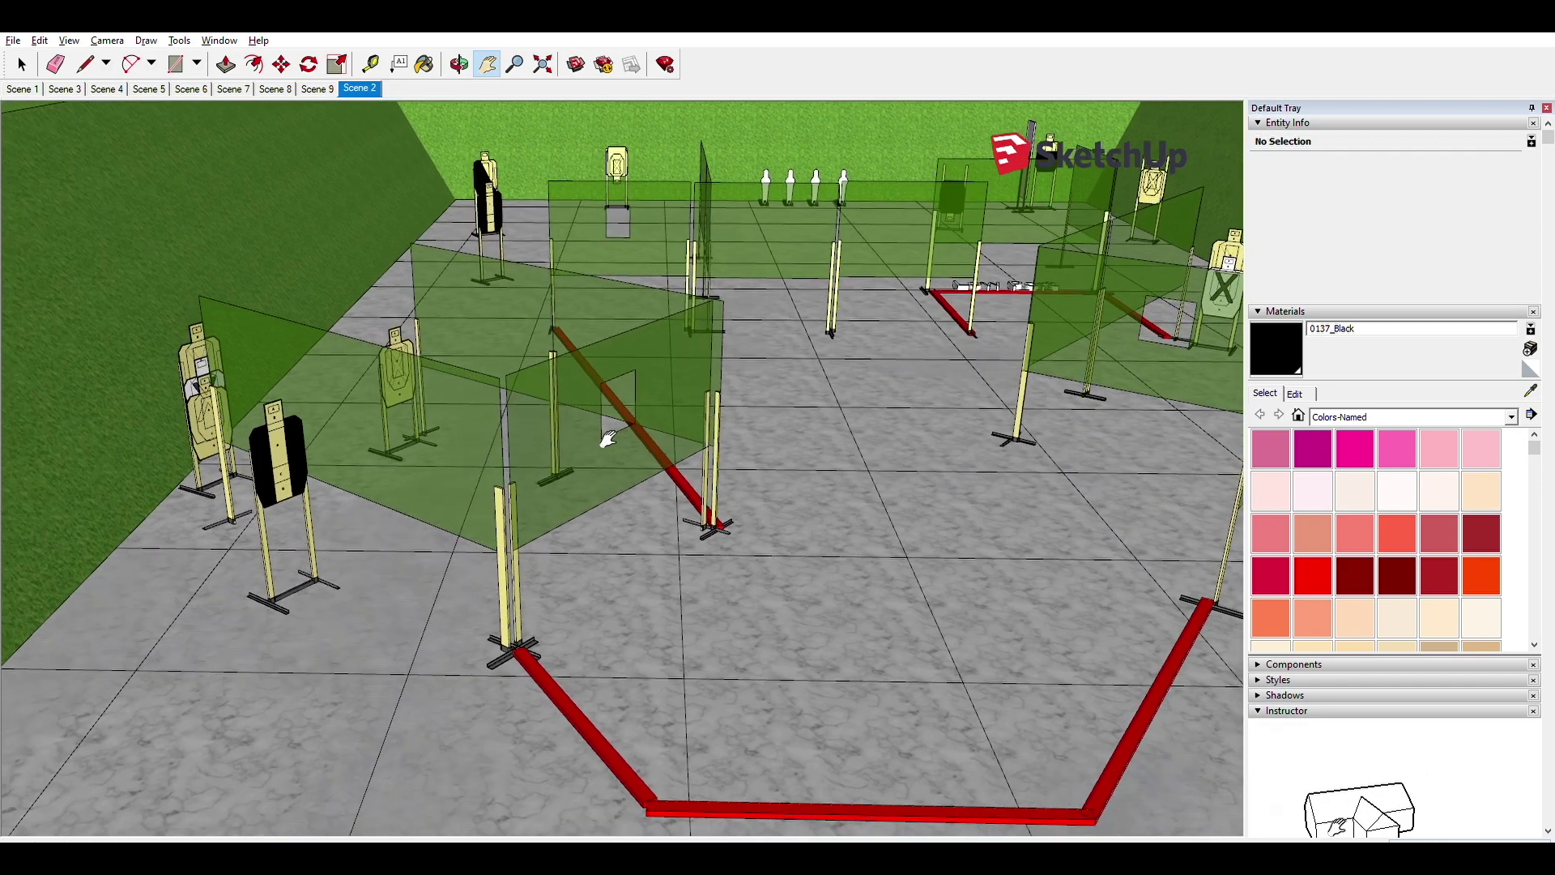
key(q)
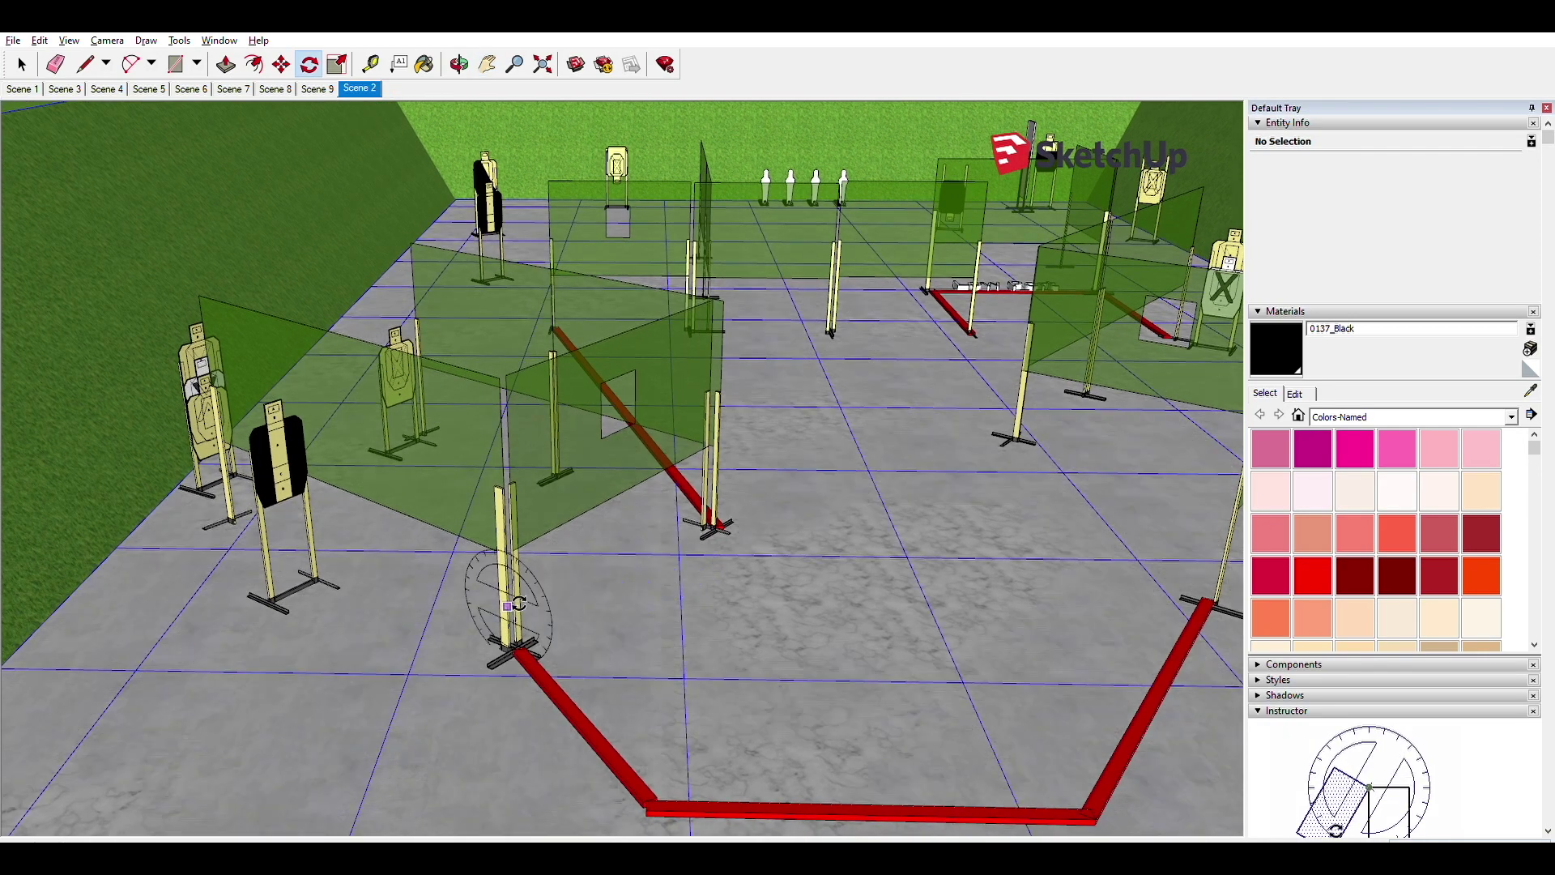
click(687, 645)
key(o)
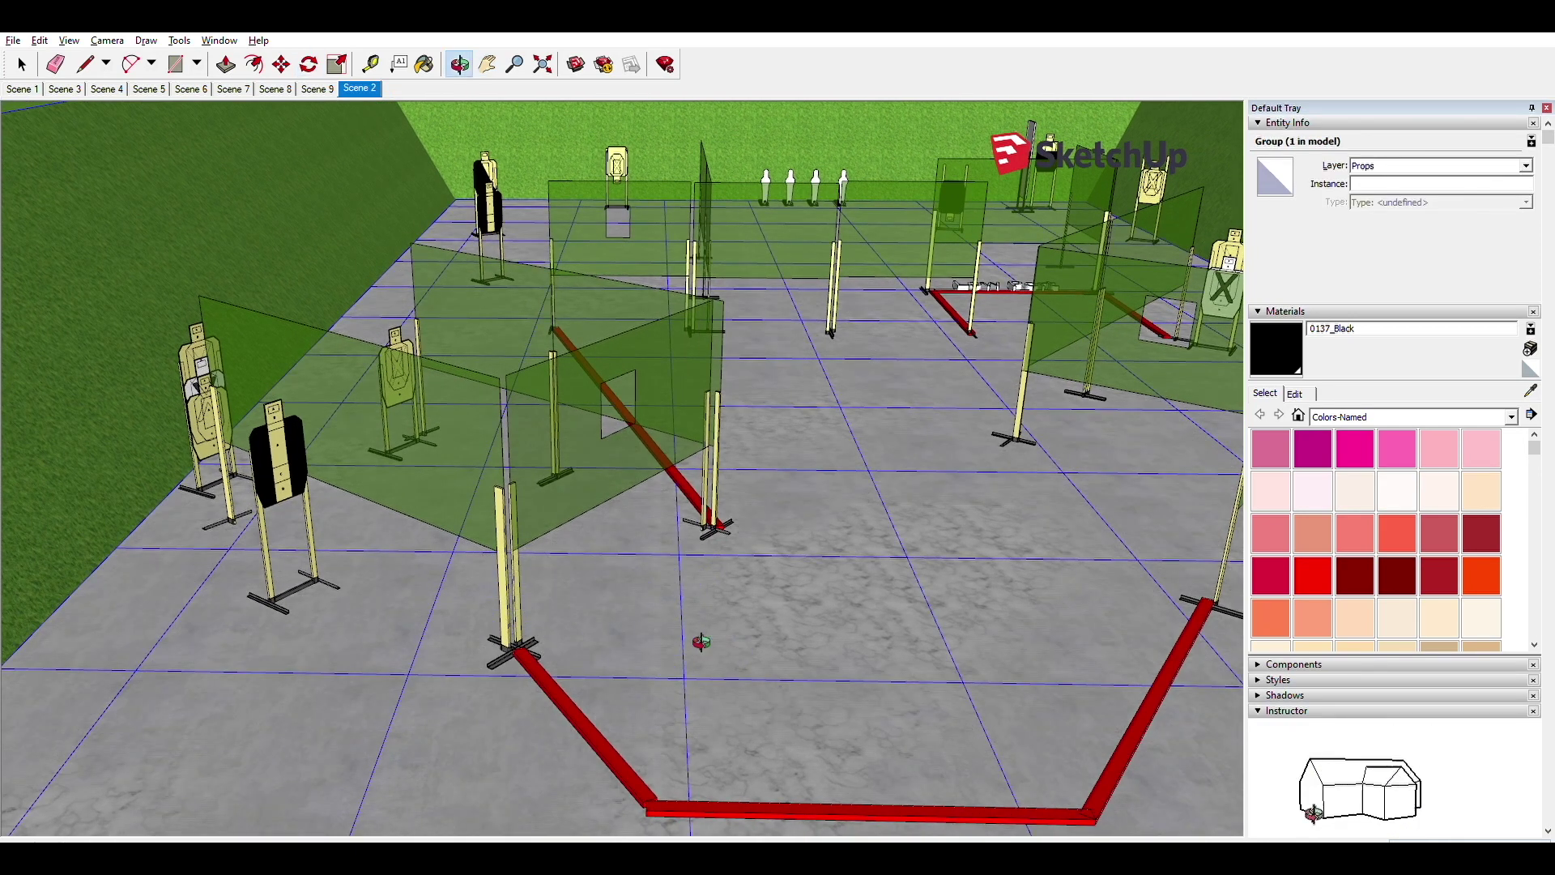
drag(694, 649, 621, 656)
middle_drag(621, 656, 588, 654)
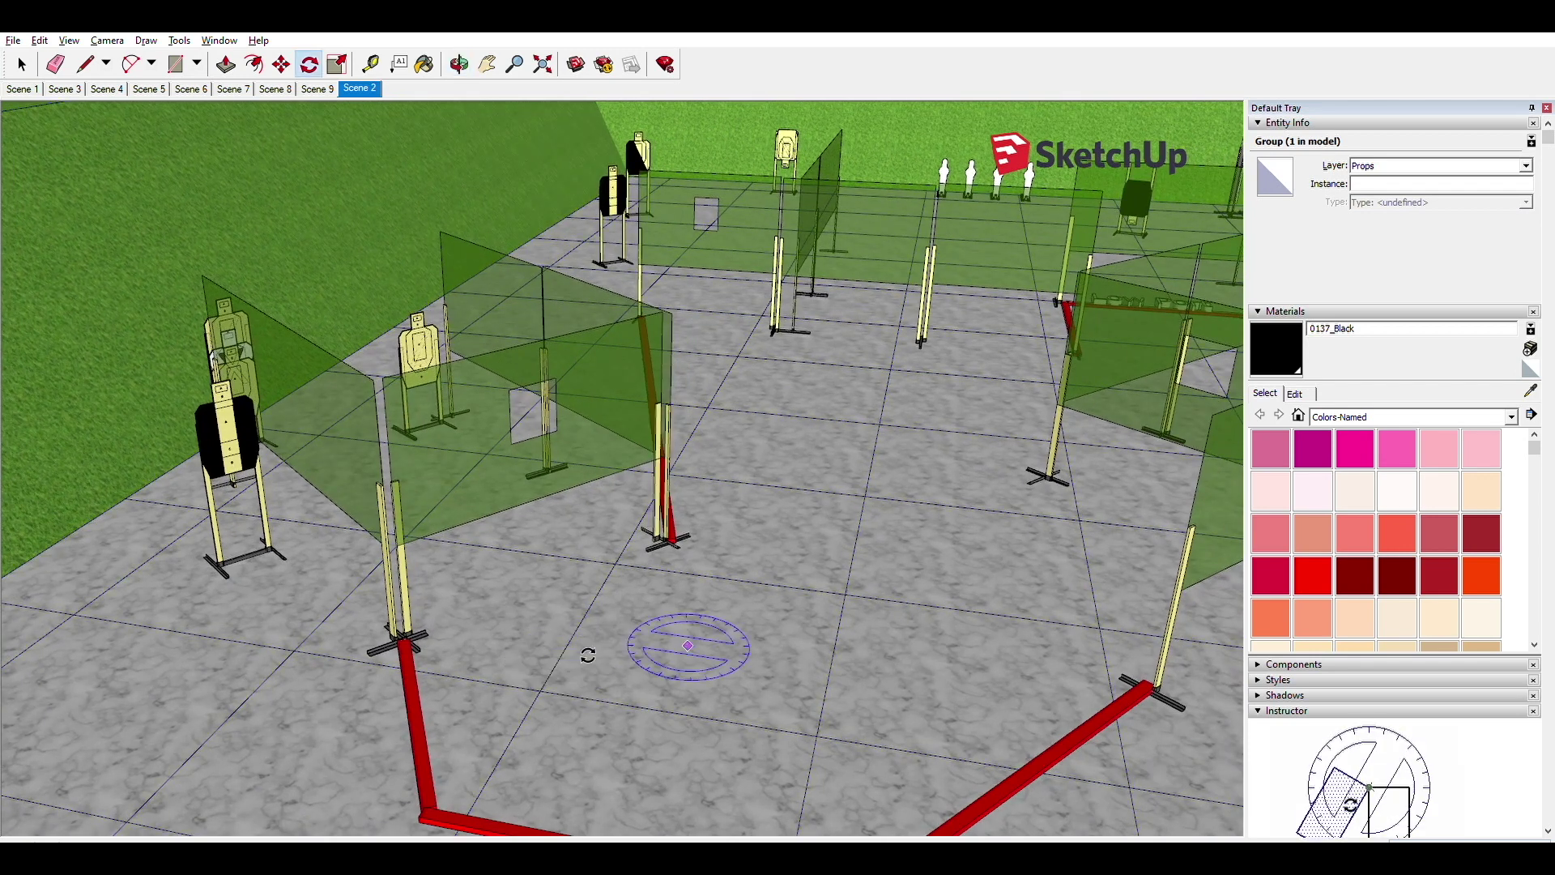
key(space)
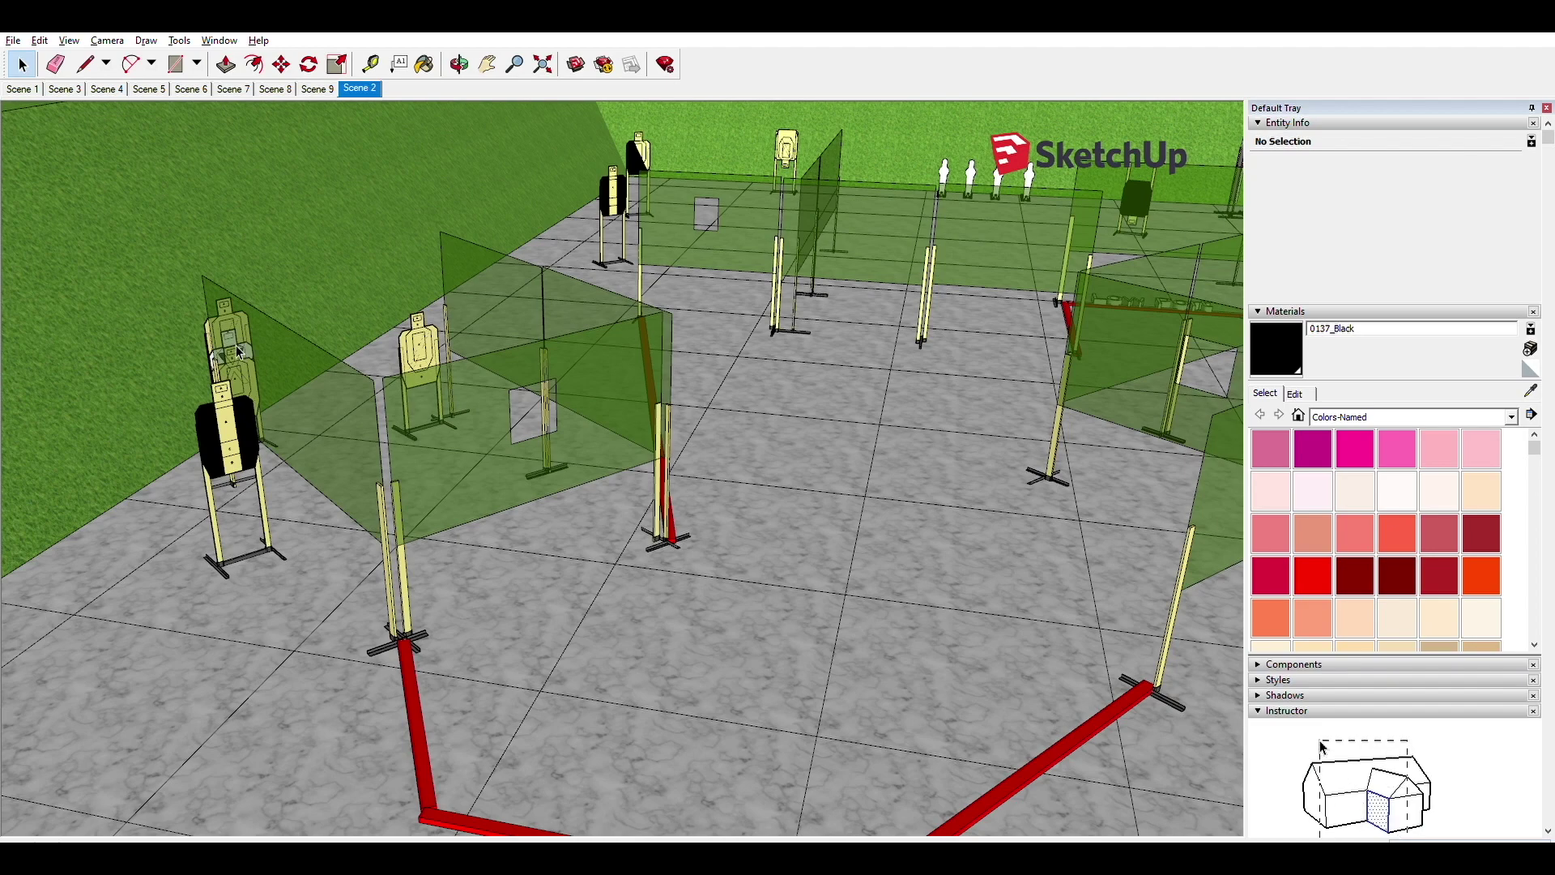
Step: Orbit, pan and zoom until the 'Low Port' red fault box and its barricades fill the view
key(o)
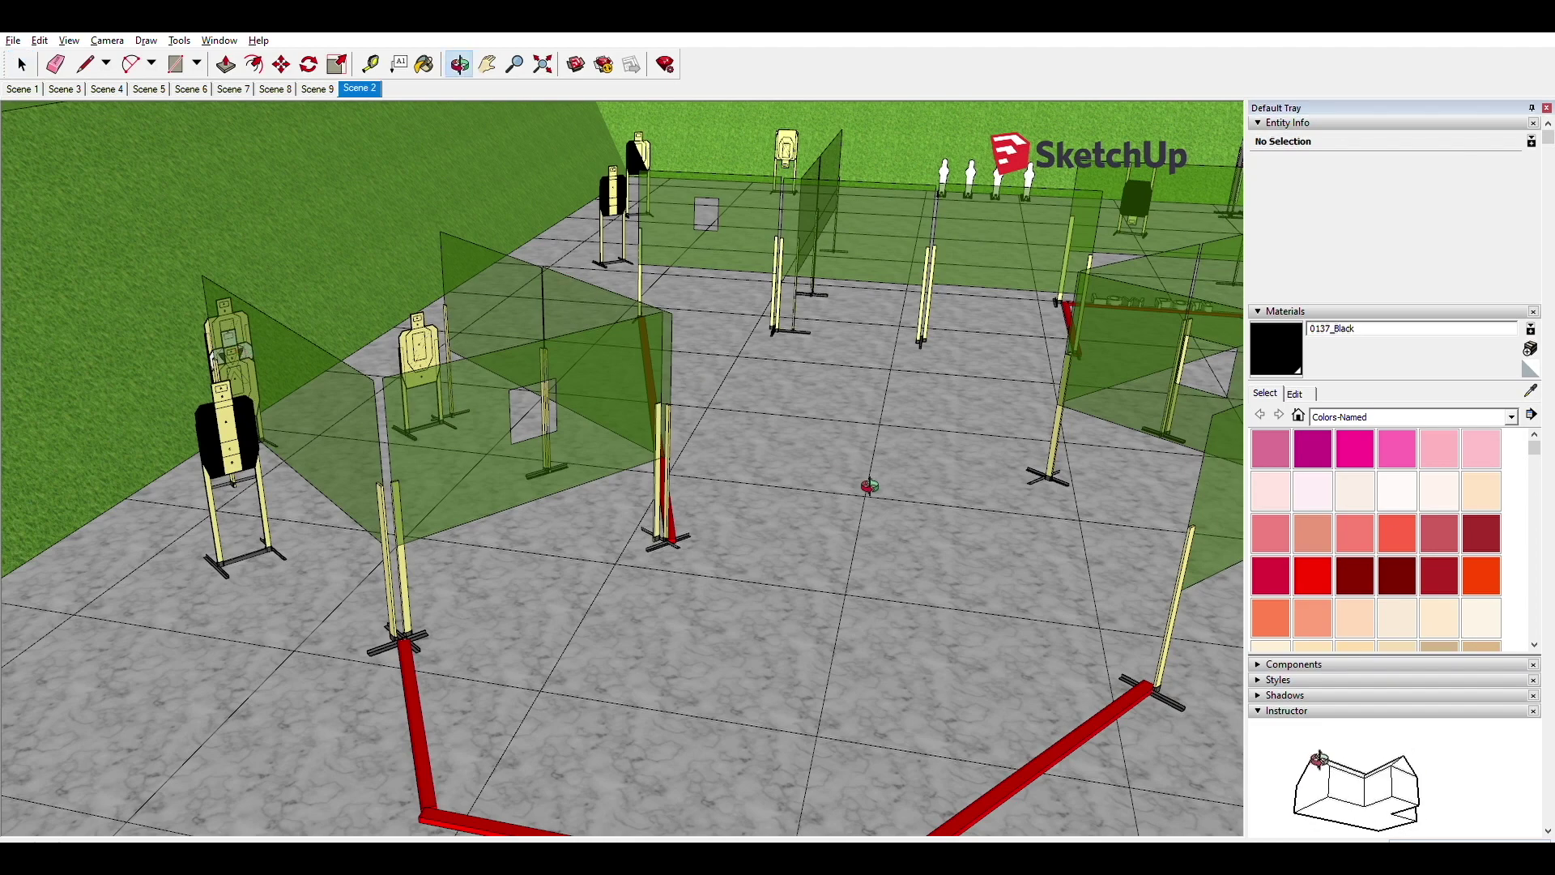
drag(869, 486, 1116, 609)
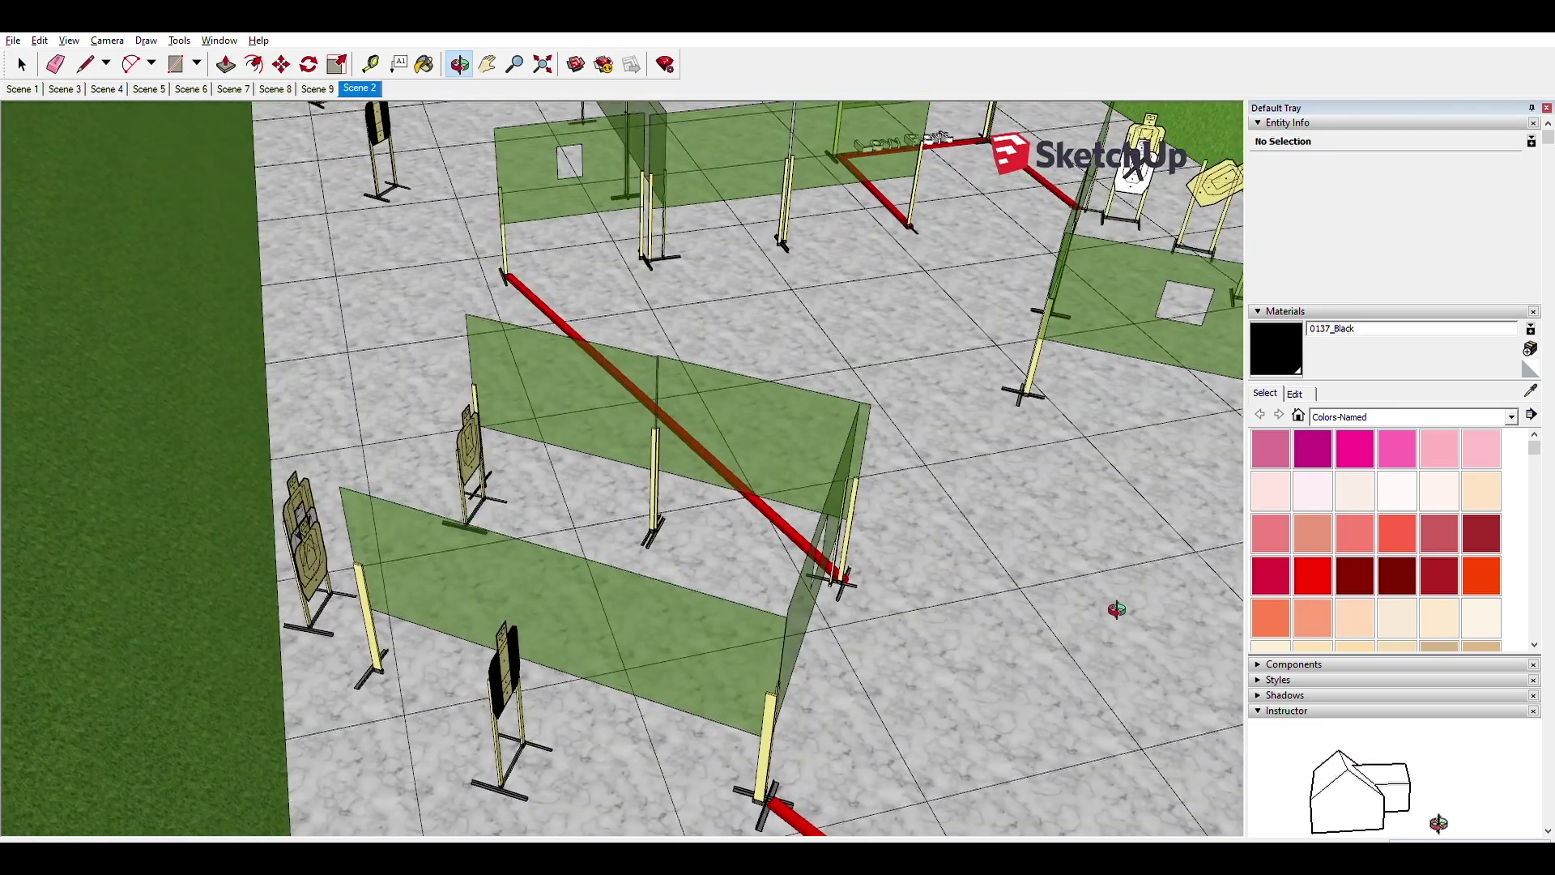
key(p)
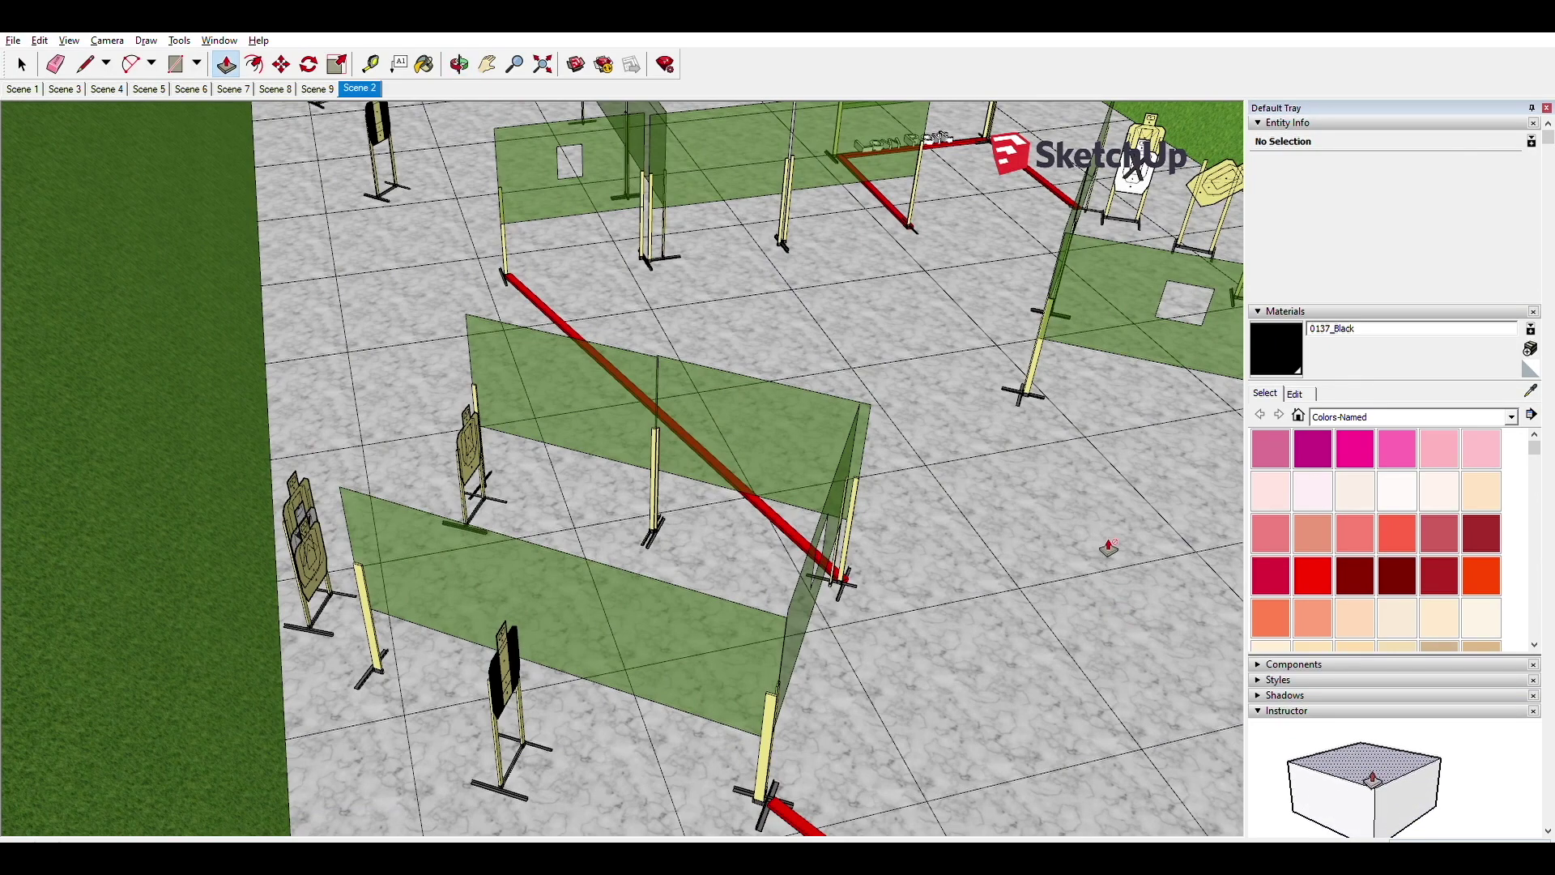
key(h)
drag(1108, 549, 710, 654)
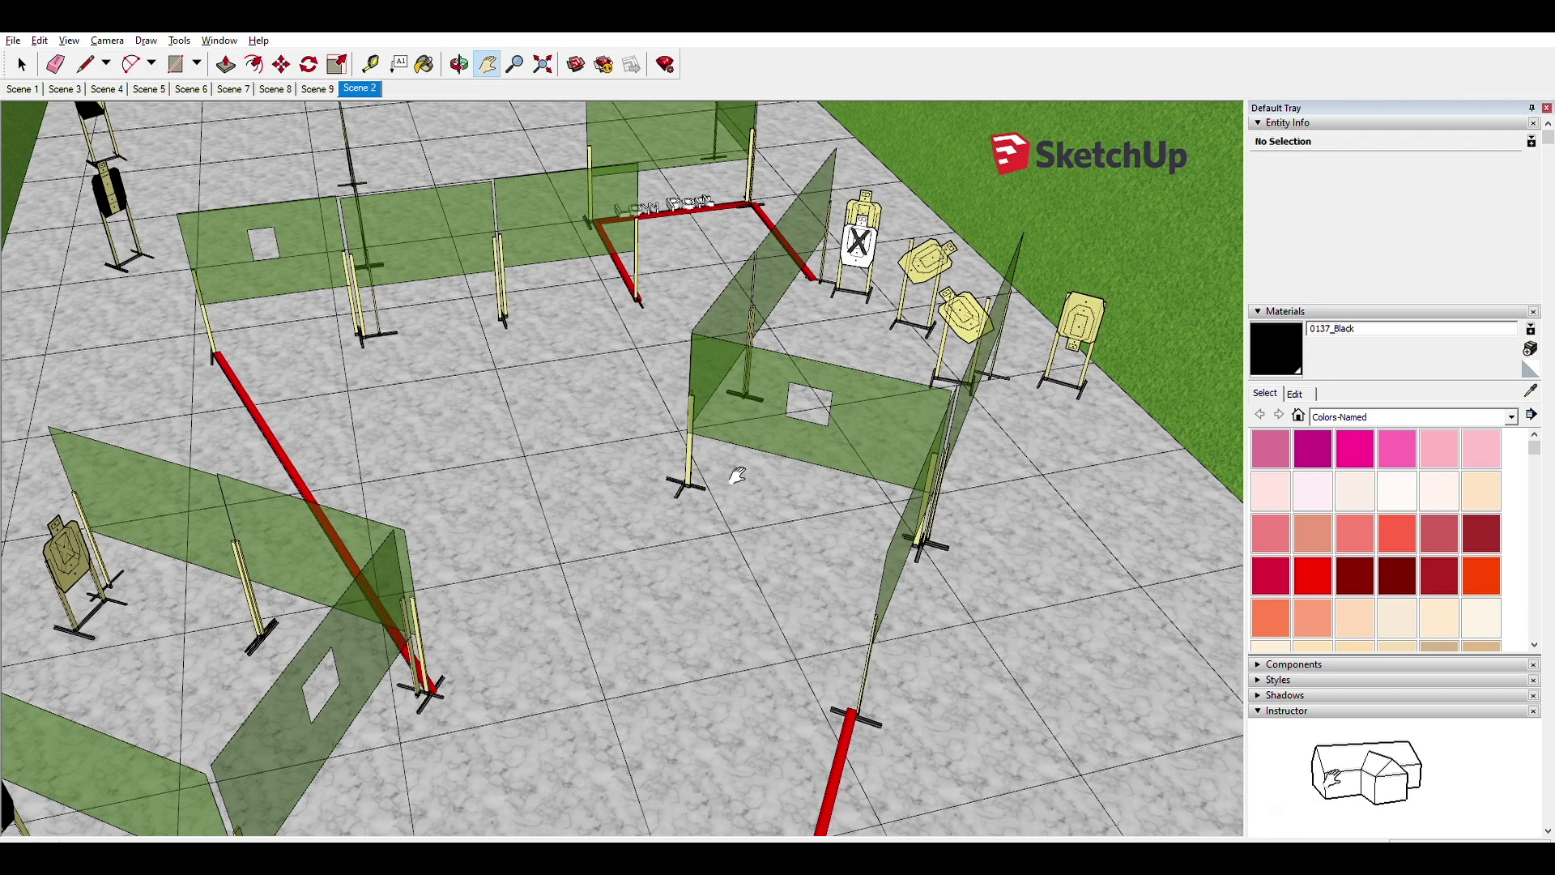
drag(732, 476, 628, 464)
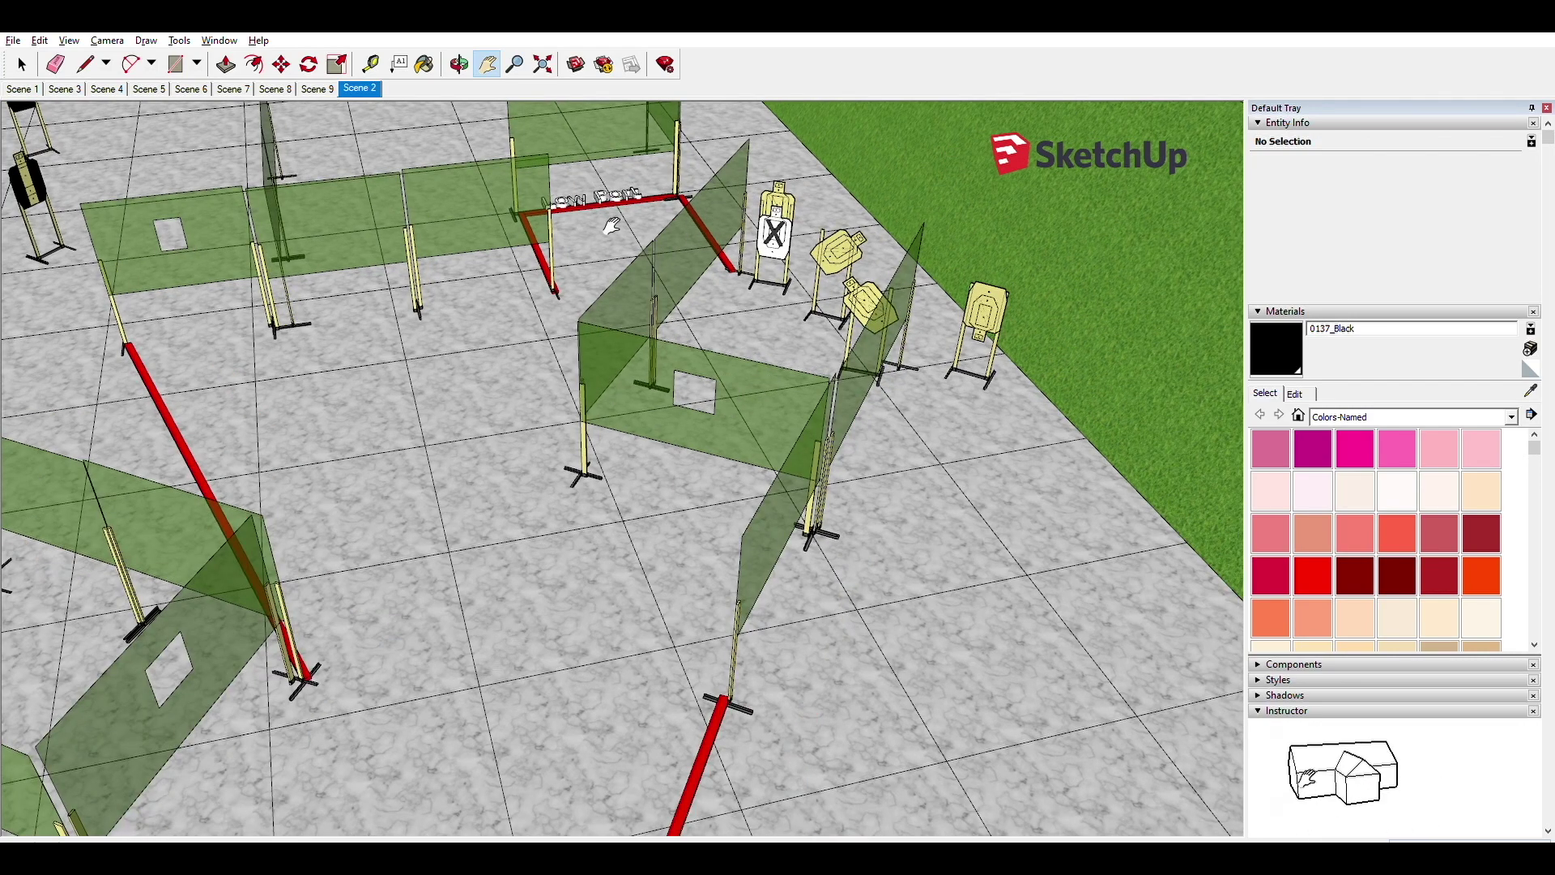
scroll(611, 226, down, 5)
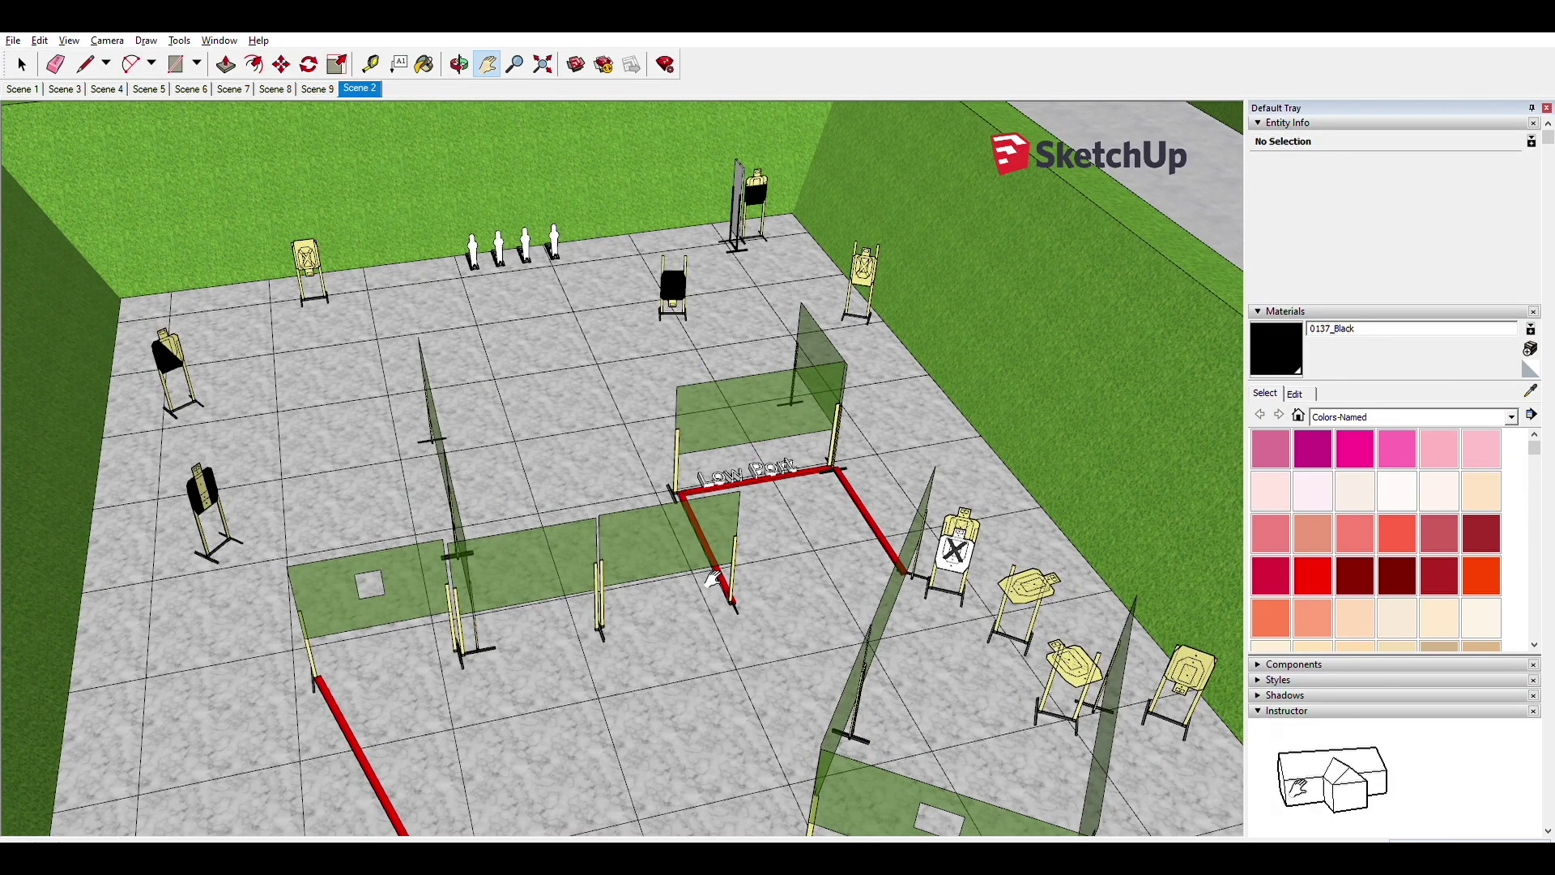
drag(711, 577, 559, 318)
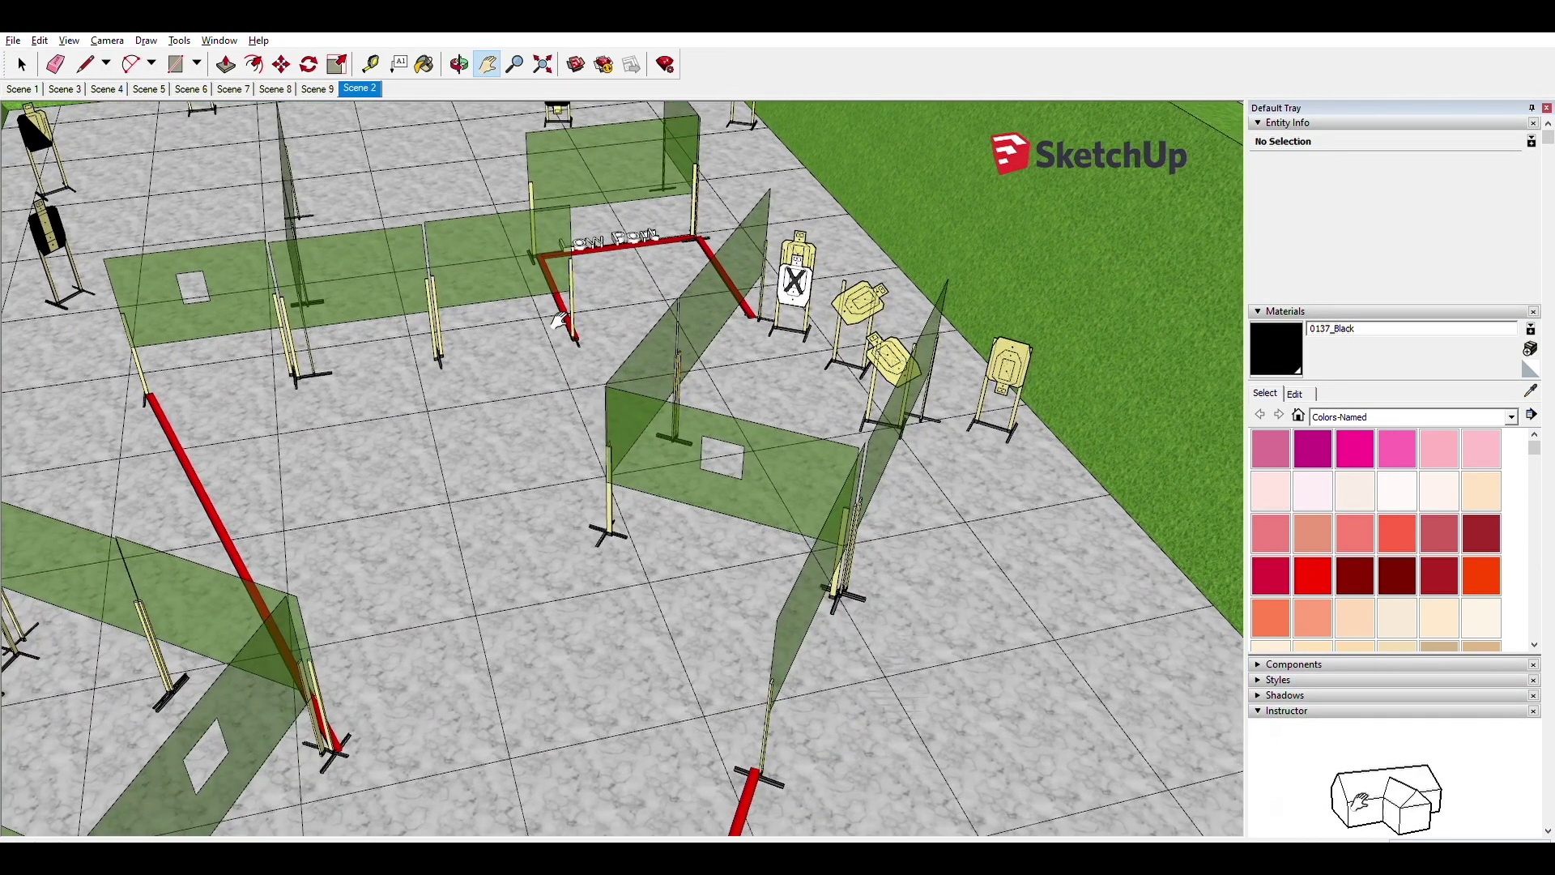
Step: Pan and zoom out to survey Bays 6 to 8 and the Props area
drag(631, 561, 807, 771)
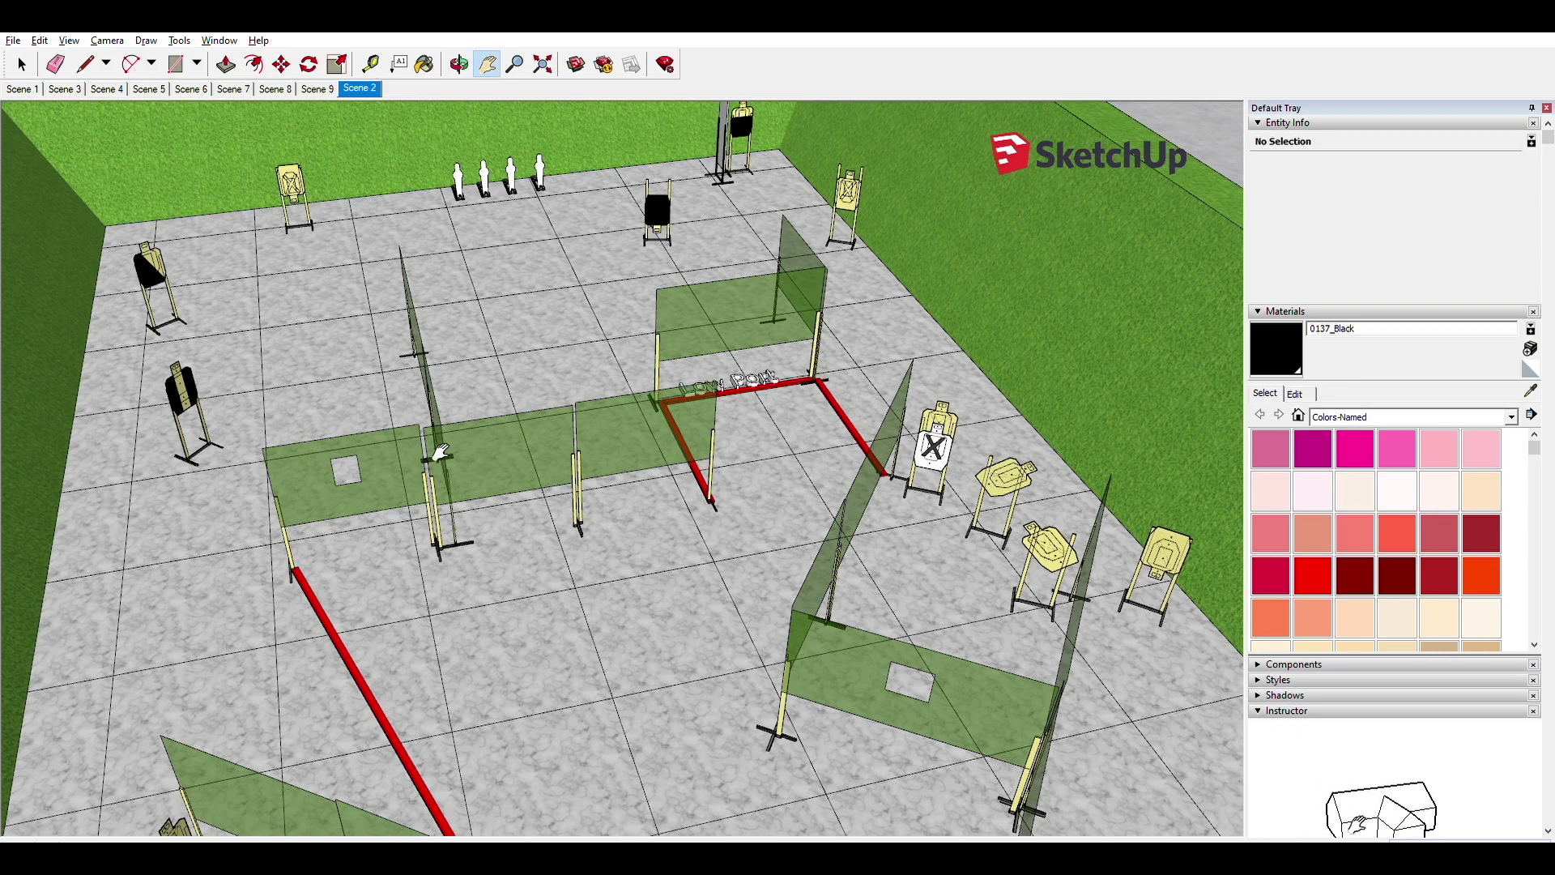
drag(718, 584, 501, 672)
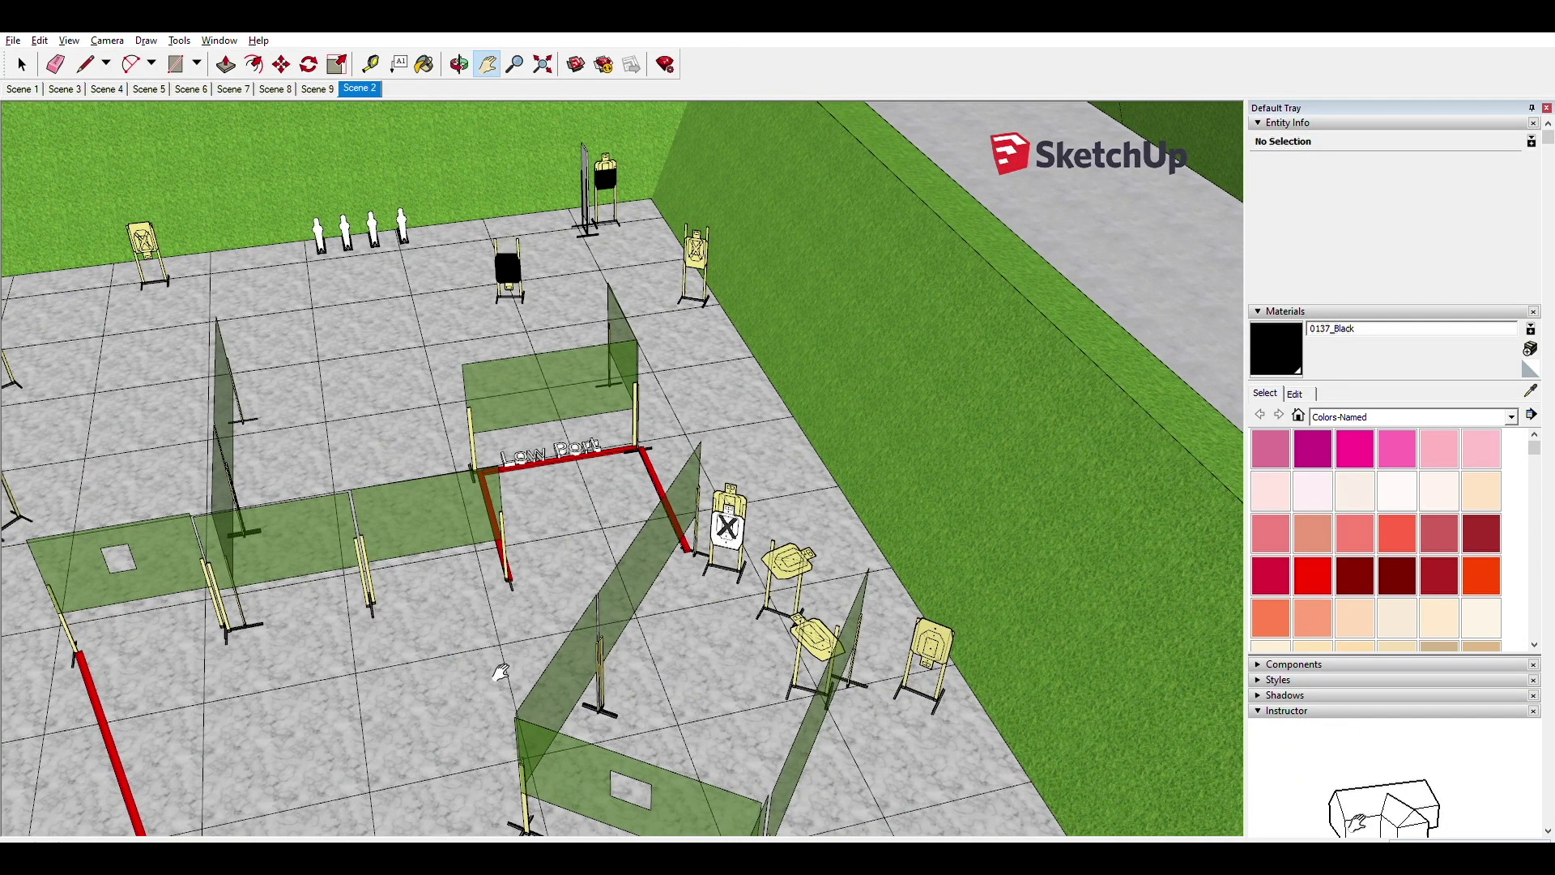
scroll(500, 672, down, 5)
scroll(790, 429, down, 10)
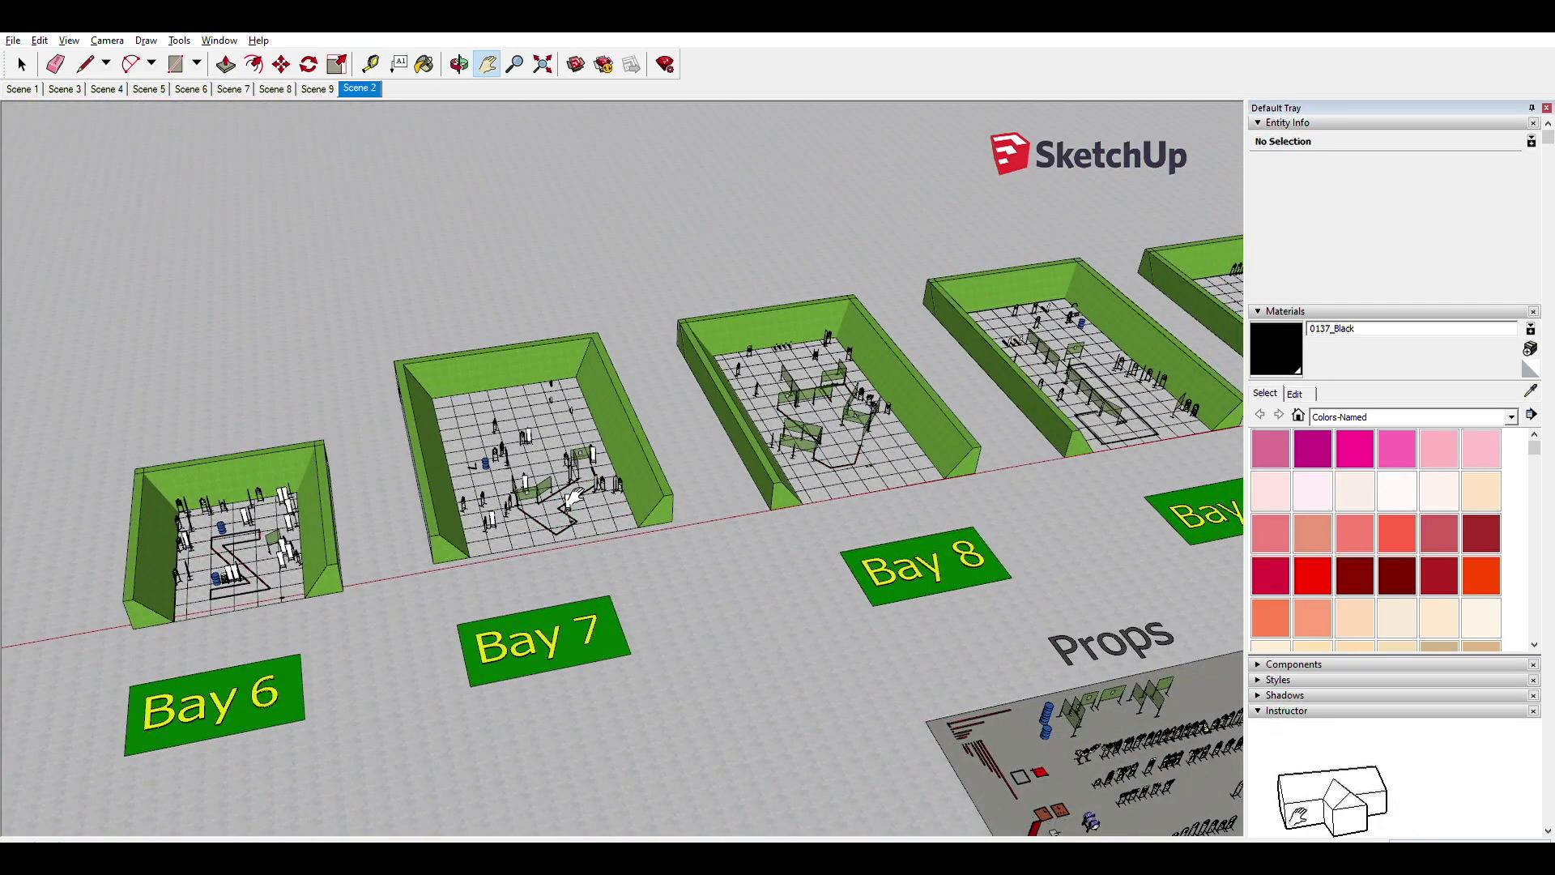
mouse_move(573, 496)
mouse_down()
mouse_move(749, 496)
mouse_move(652, 521)
mouse_up()
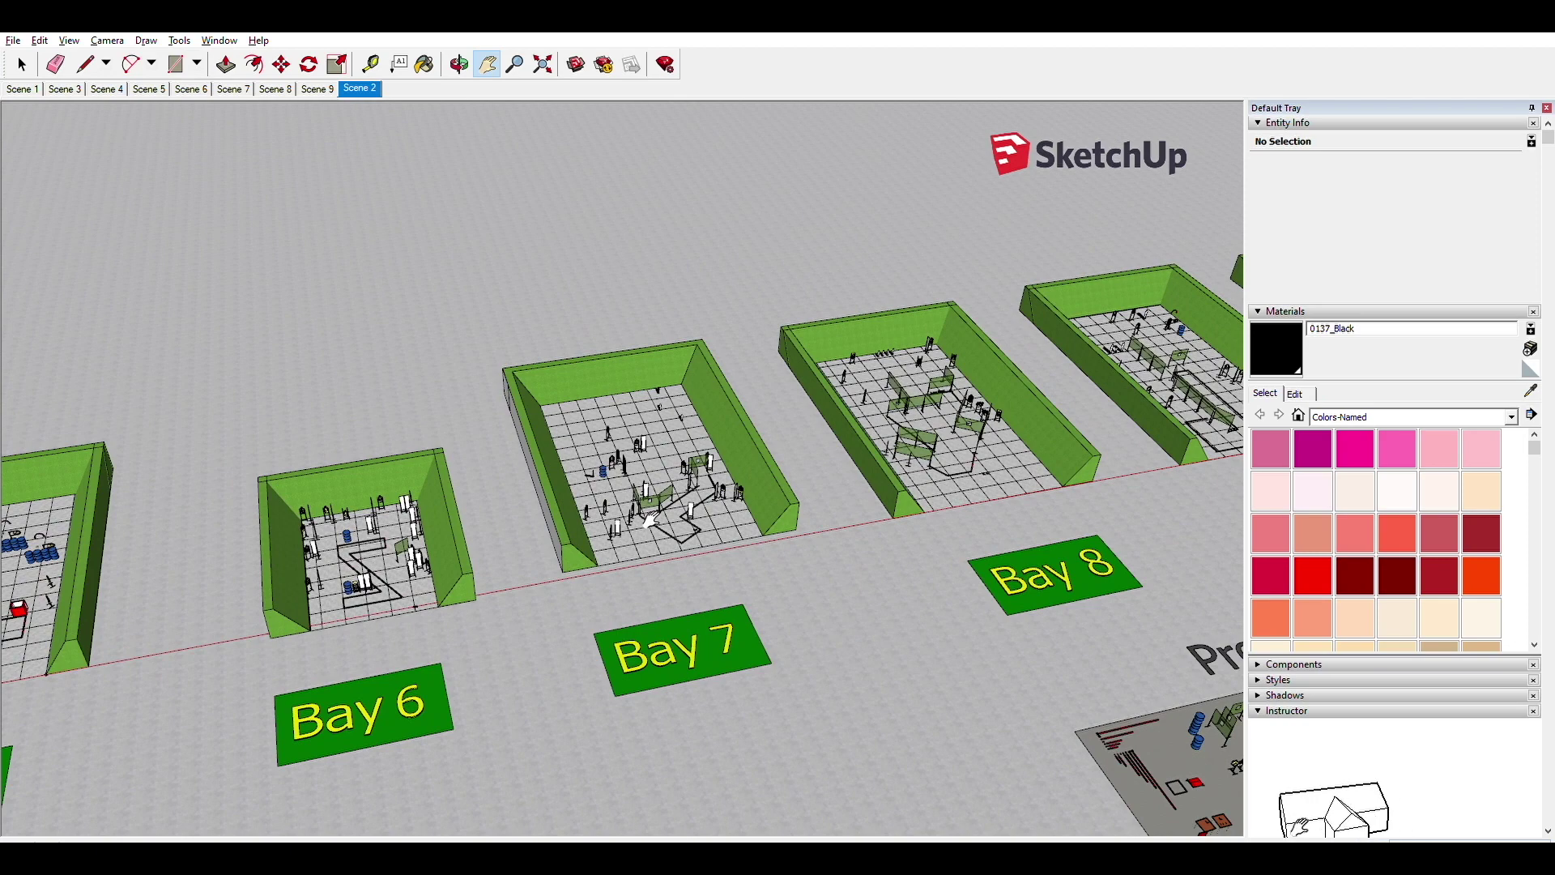
scroll(648, 520, down, 3)
scroll(616, 522, up, 8)
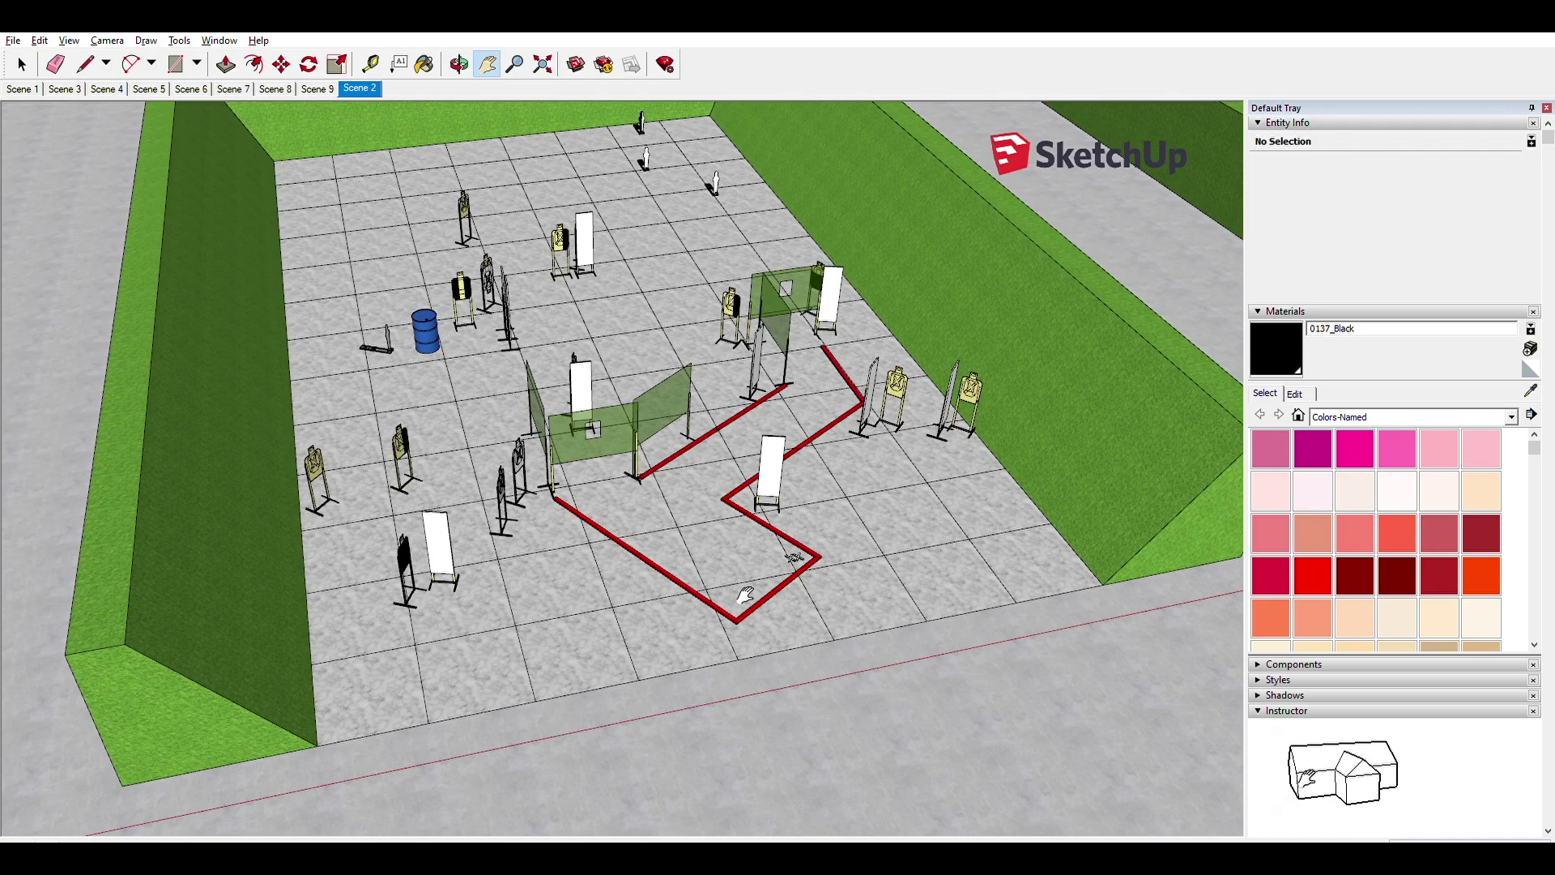
Step: Zoom into the zigzag fault-line bay, orbit around it, and pan toward its far wall
scroll(745, 596, up, 3)
scroll(745, 595, up, 2)
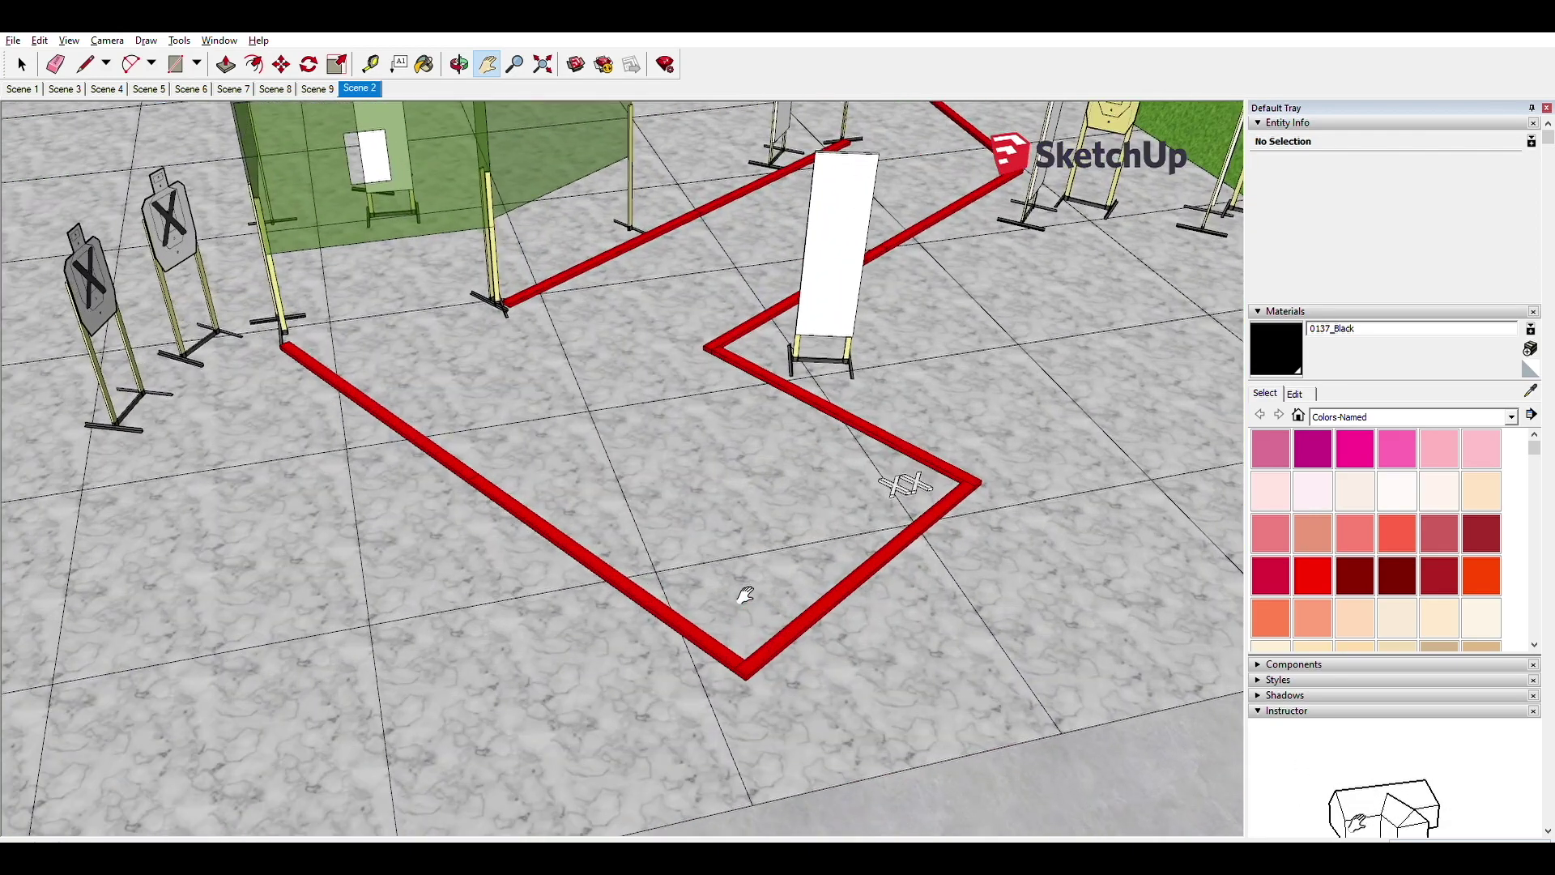
middle_drag(745, 595, 430, 528)
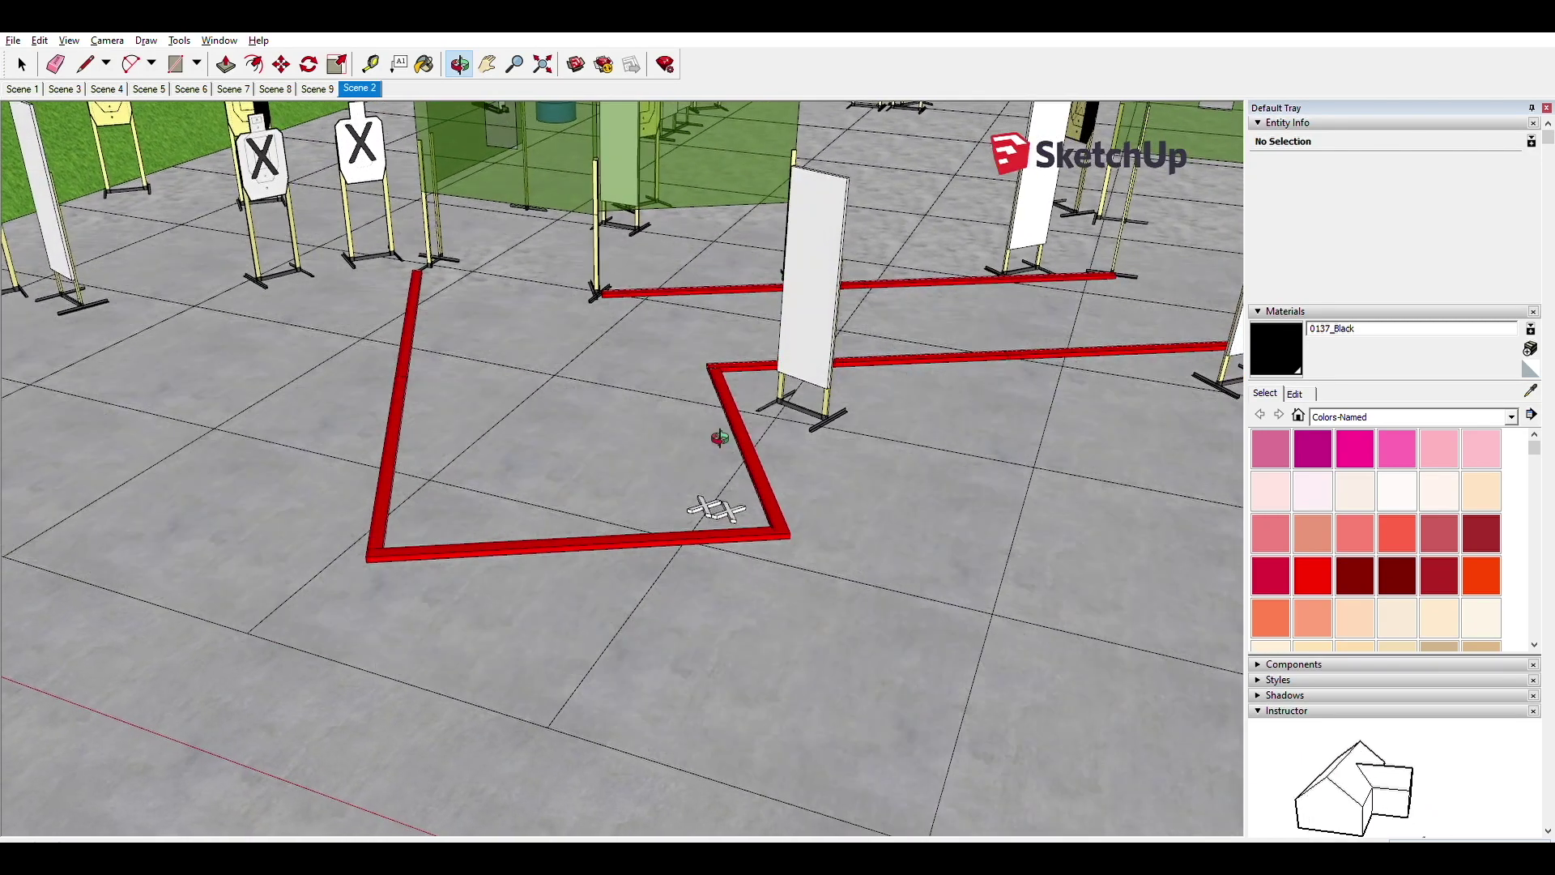
middle_drag(693, 455, 705, 417)
key(h)
drag(704, 419, 618, 513)
scroll(454, 802, down, 5)
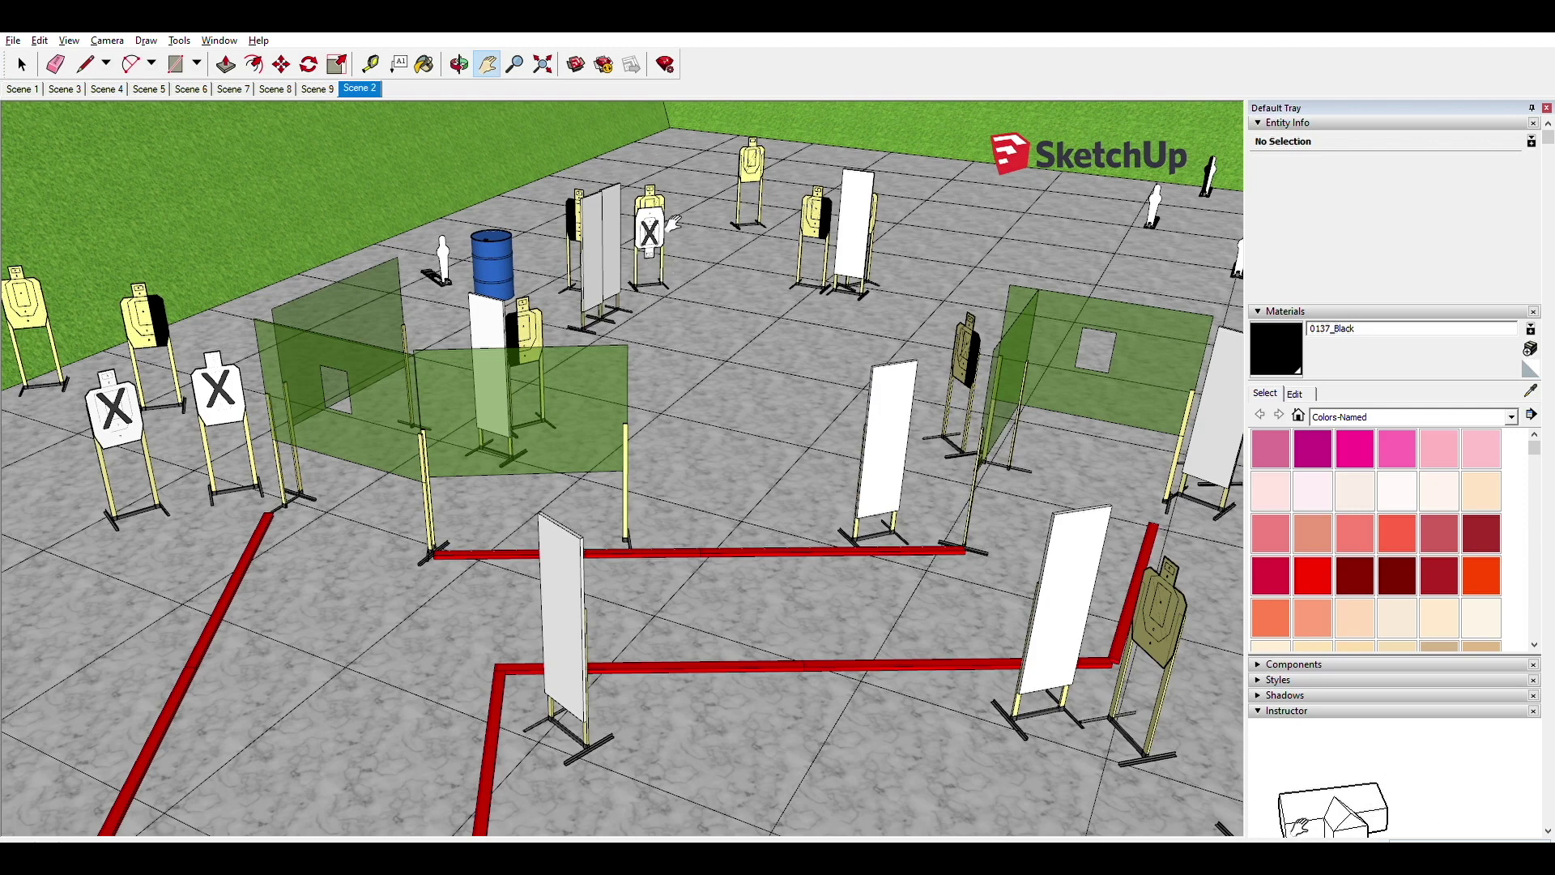
drag(1098, 433, 845, 576)
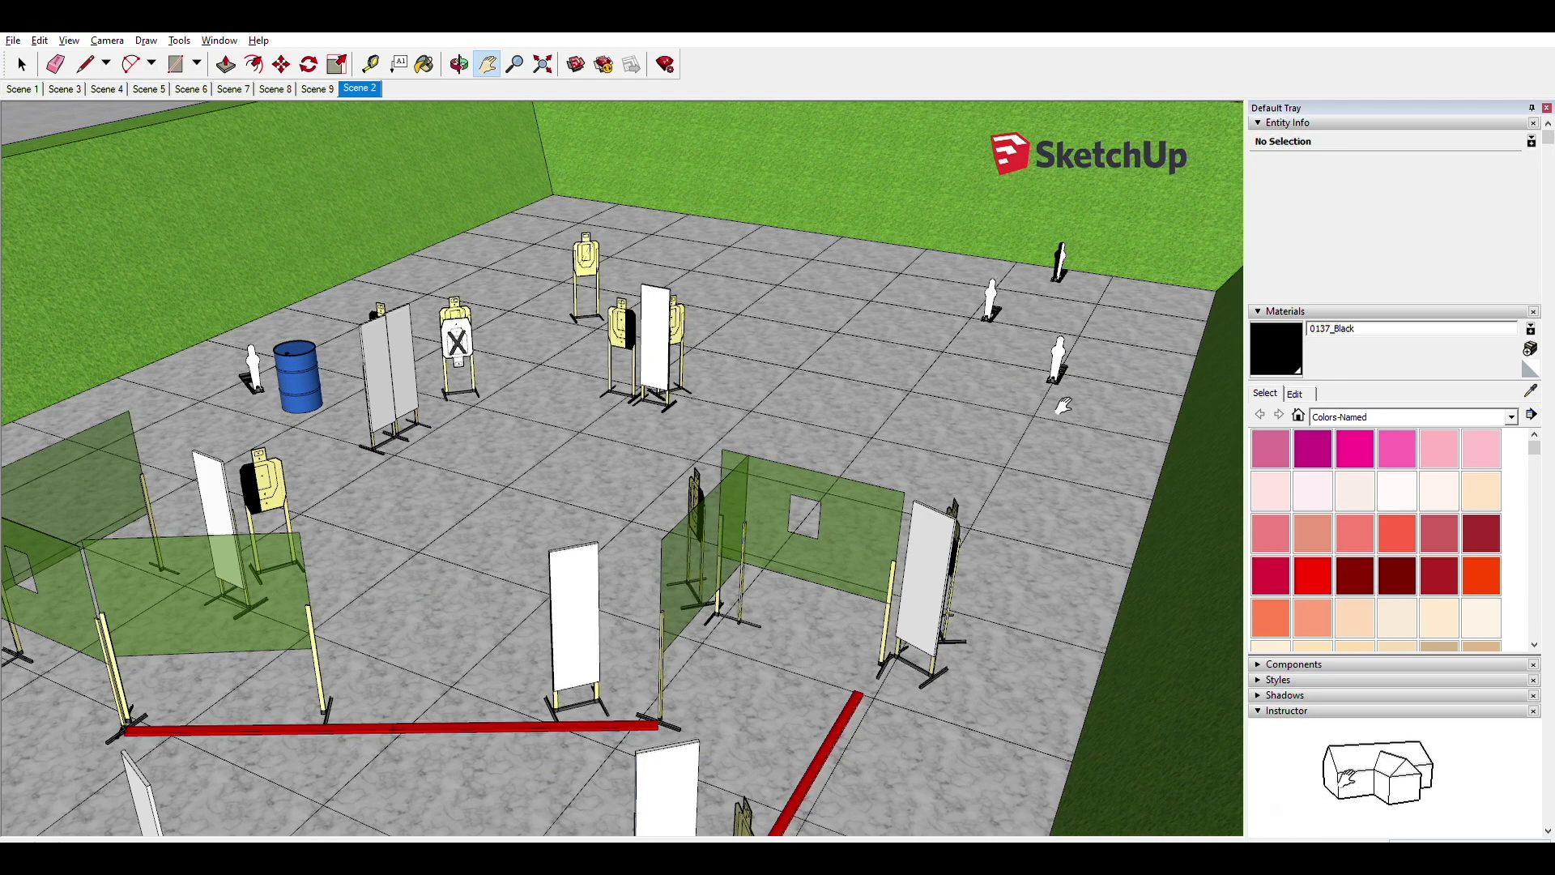
drag(1065, 407, 1103, 411)
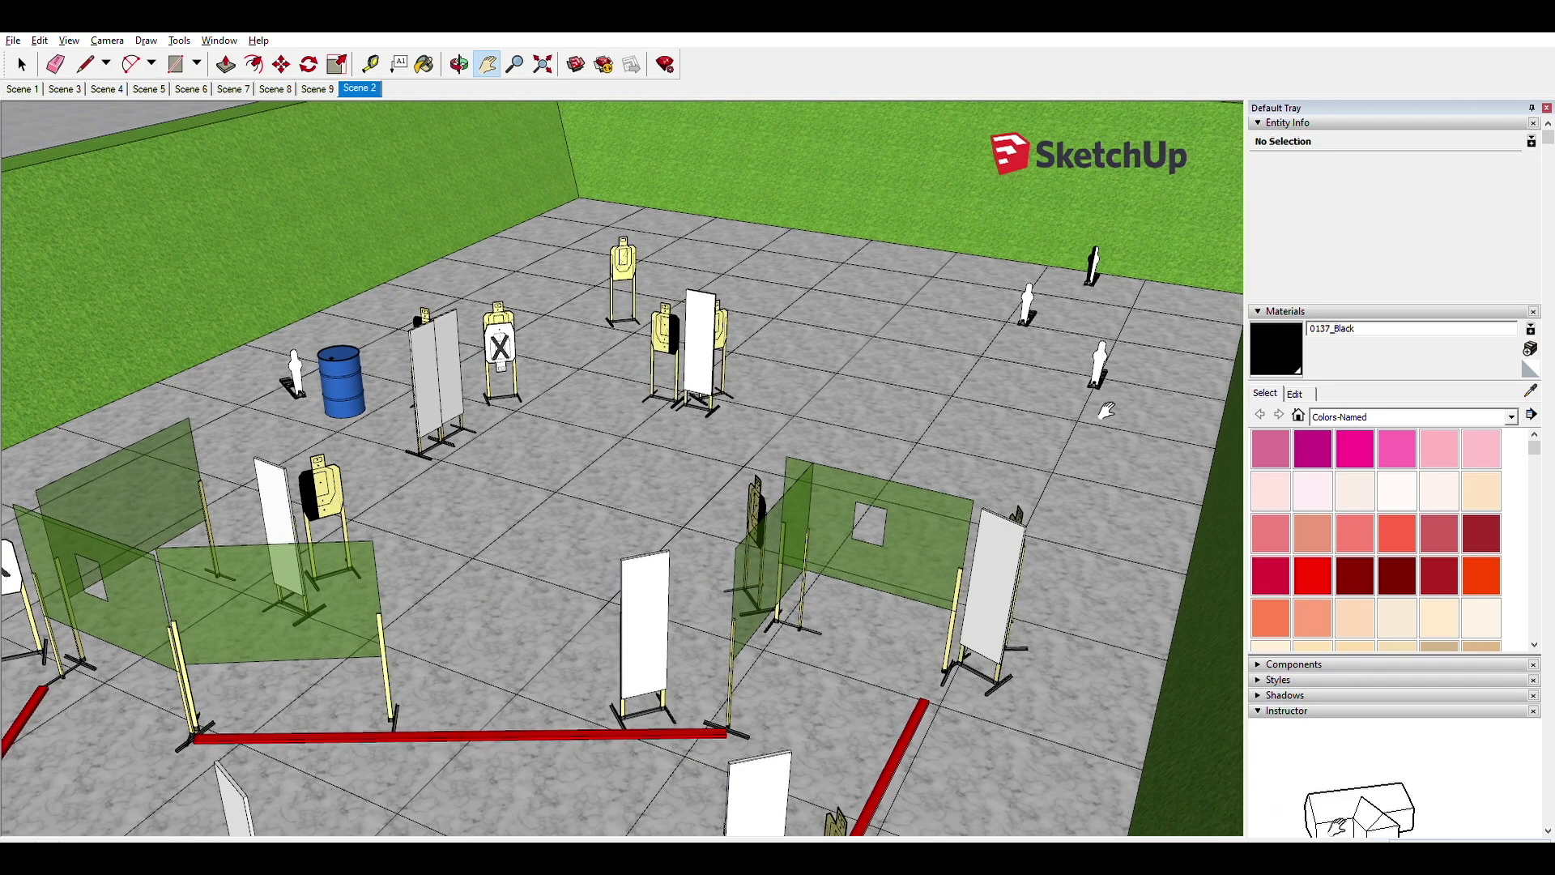
key(t)
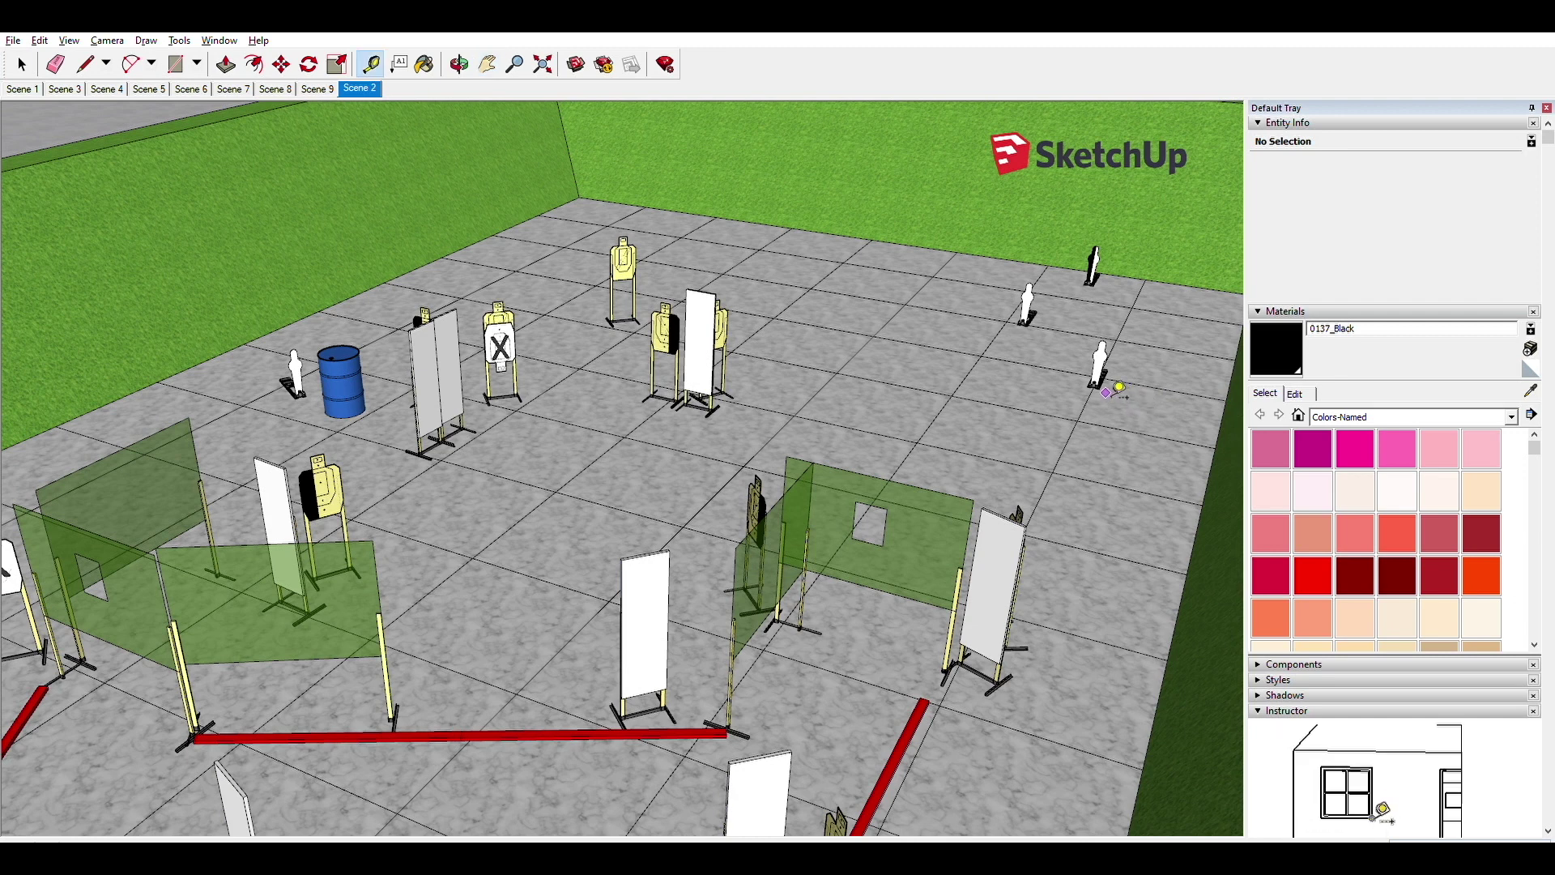
click(1100, 390)
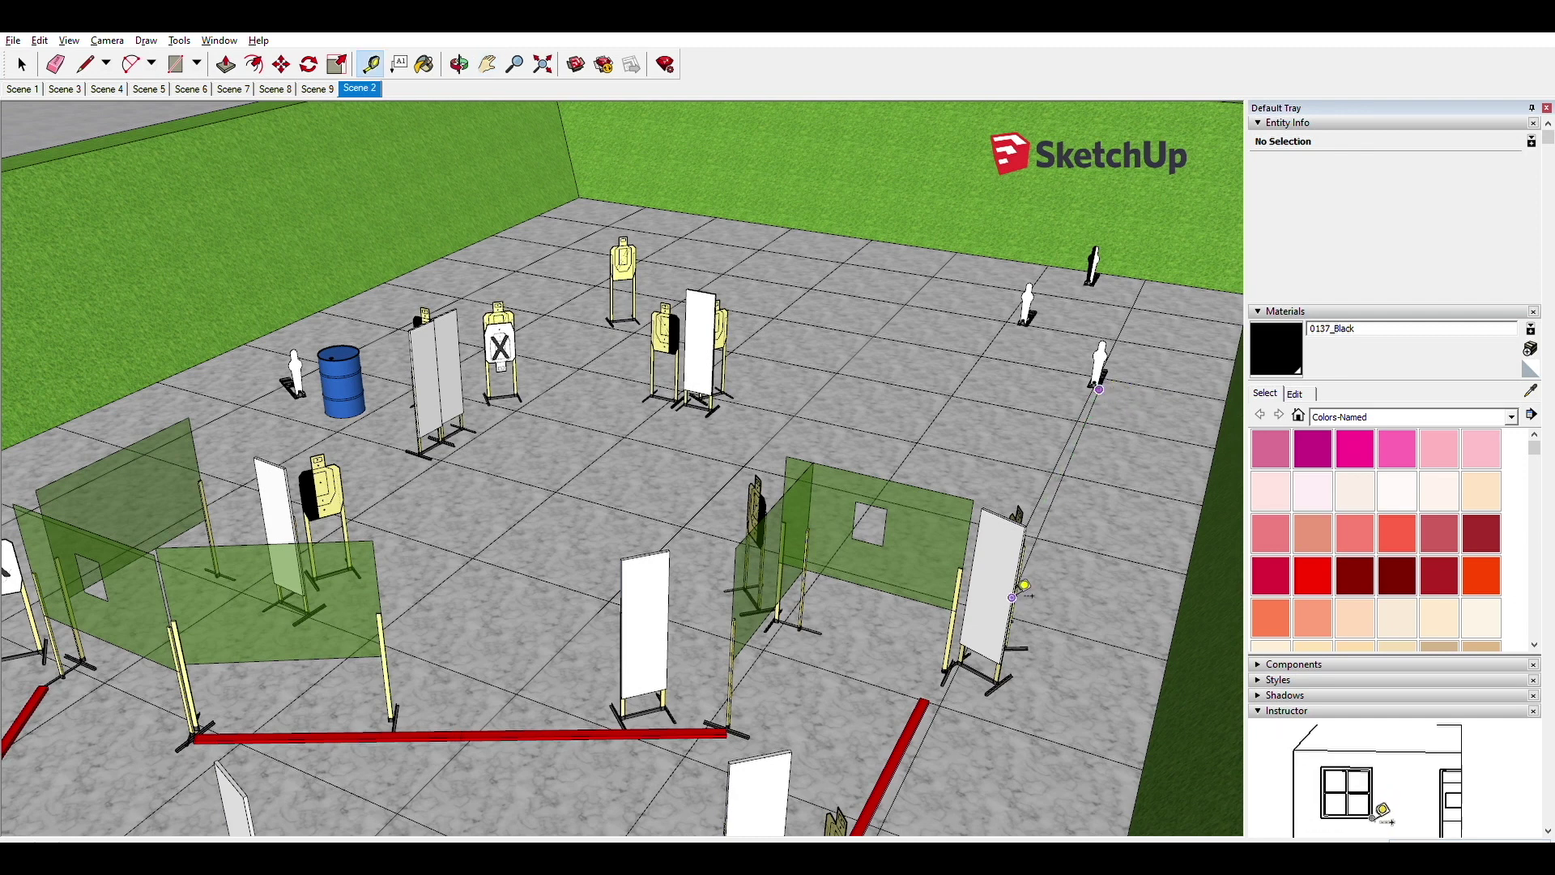
click(1007, 649)
click(1048, 311)
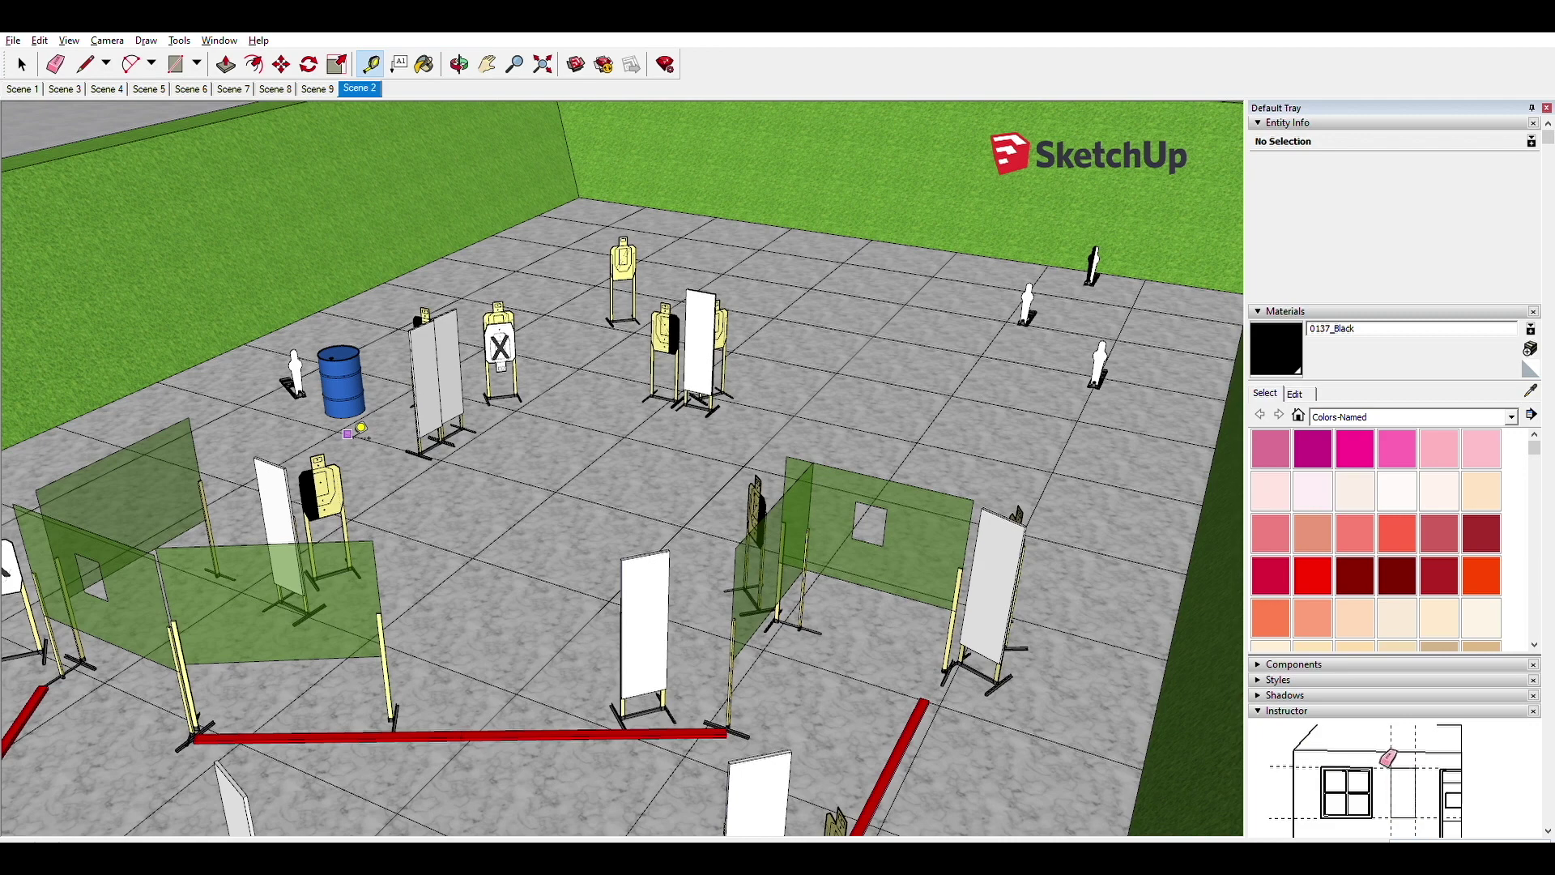
Step: Delete the bay's walls and floor group, then undo to restore it
scroll(355, 431, up, 3)
scroll(355, 431, down, 10)
click(362, 426)
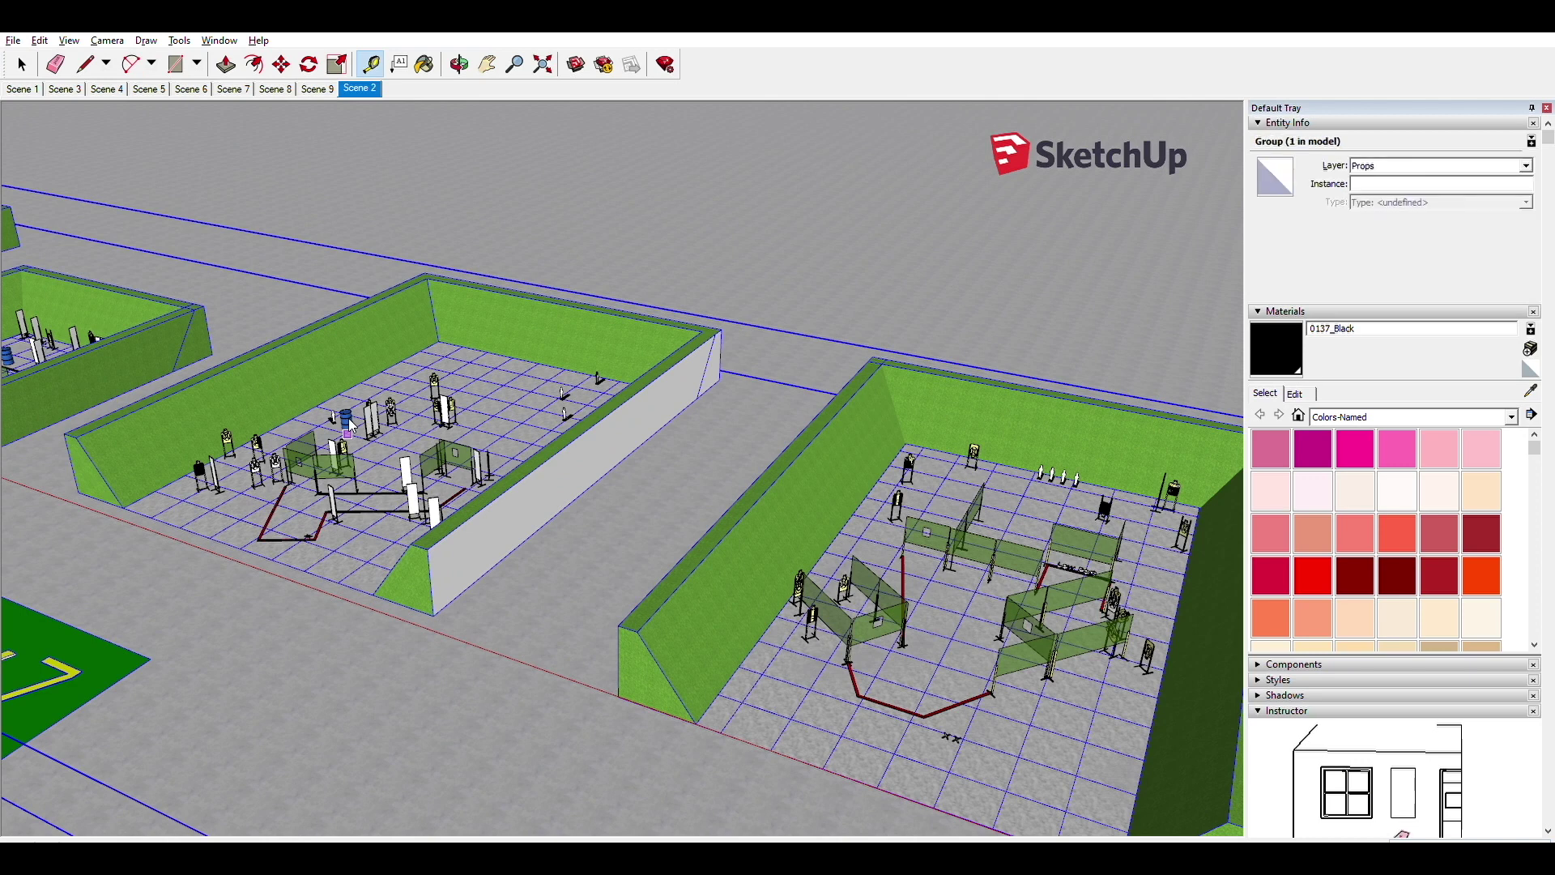
key(Delete)
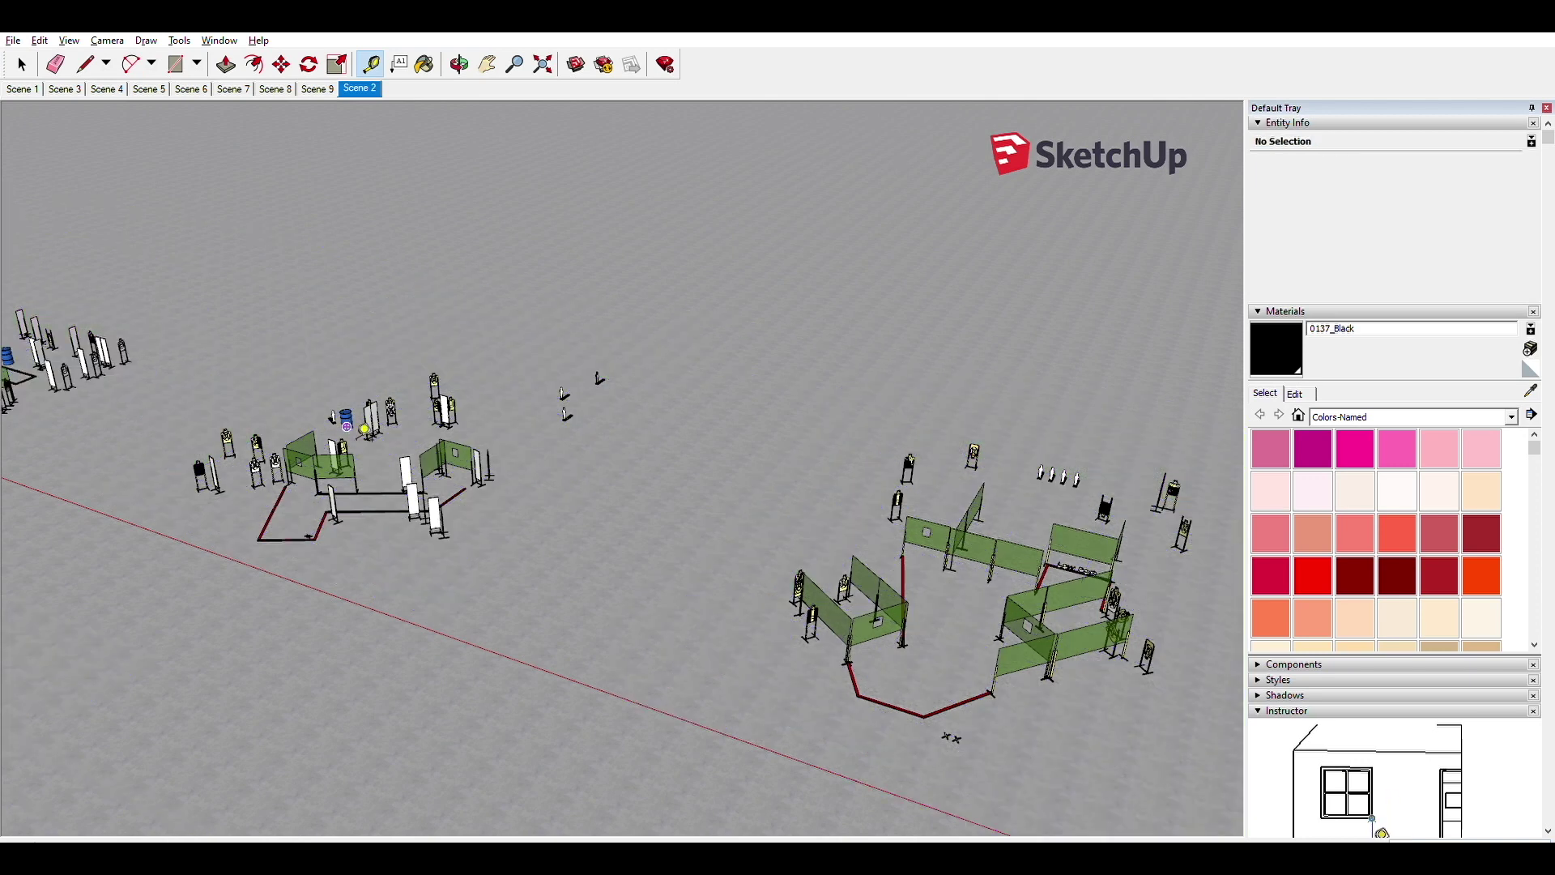
key(ctrl+z)
Step: Pan from Bay 7 toward Bay 6 to centre the zigzag fault-line bay
key(h)
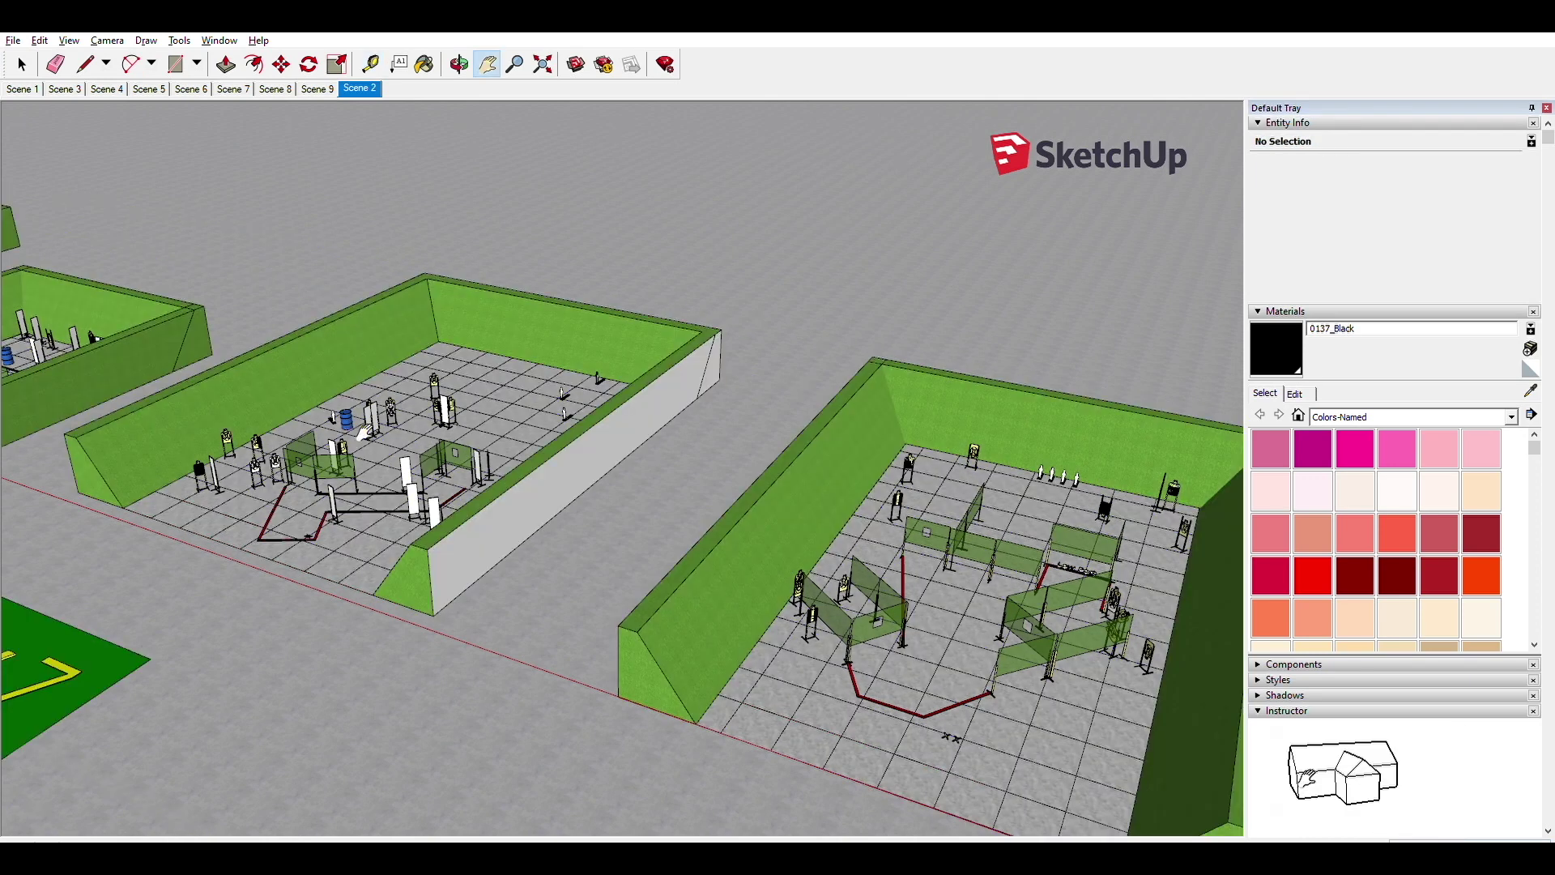
drag(267, 462, 603, 613)
scroll(737, 632, down, 2)
scroll(769, 624, up, 8)
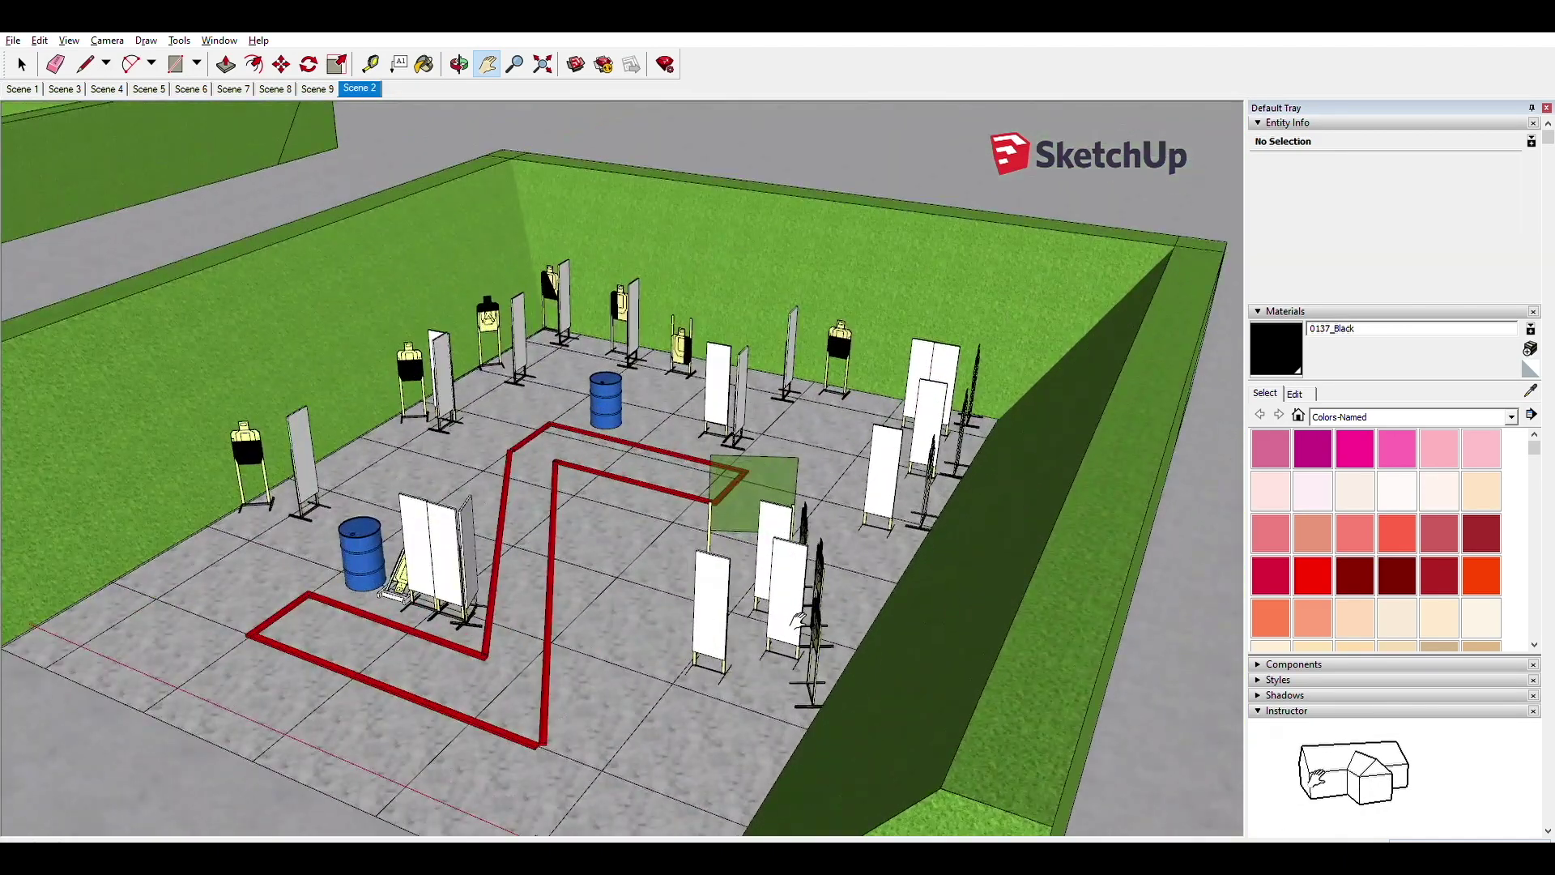
drag(618, 569, 780, 559)
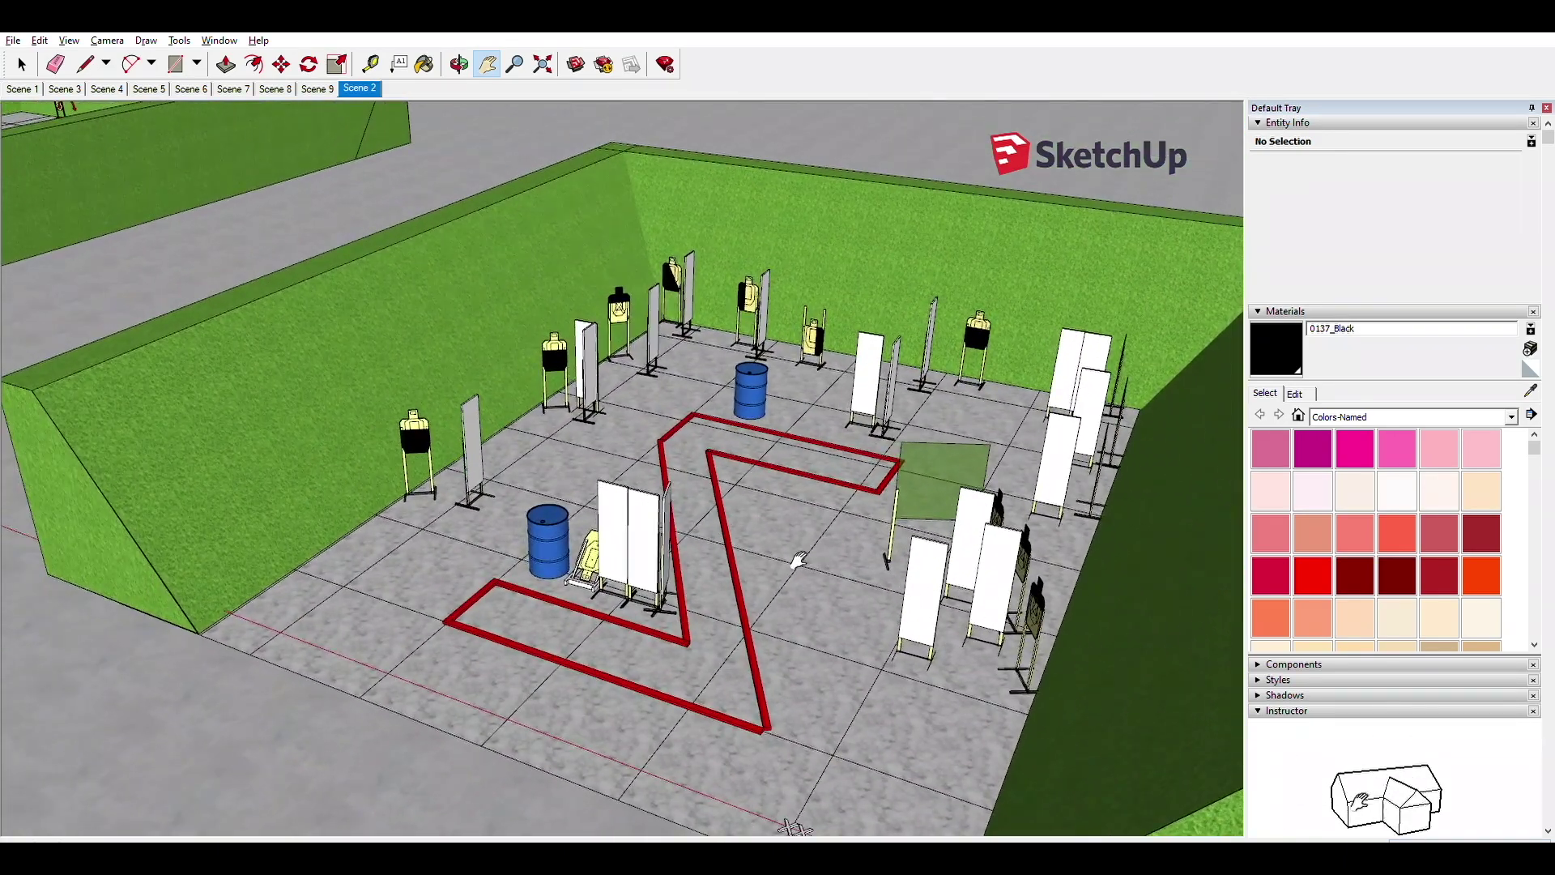
scroll(798, 558, down, 3)
Step: Orbit around the zigzag fault-line bay from several sides, ending on an overview of Bays 5–7
key(o)
drag(799, 545, 937, 595)
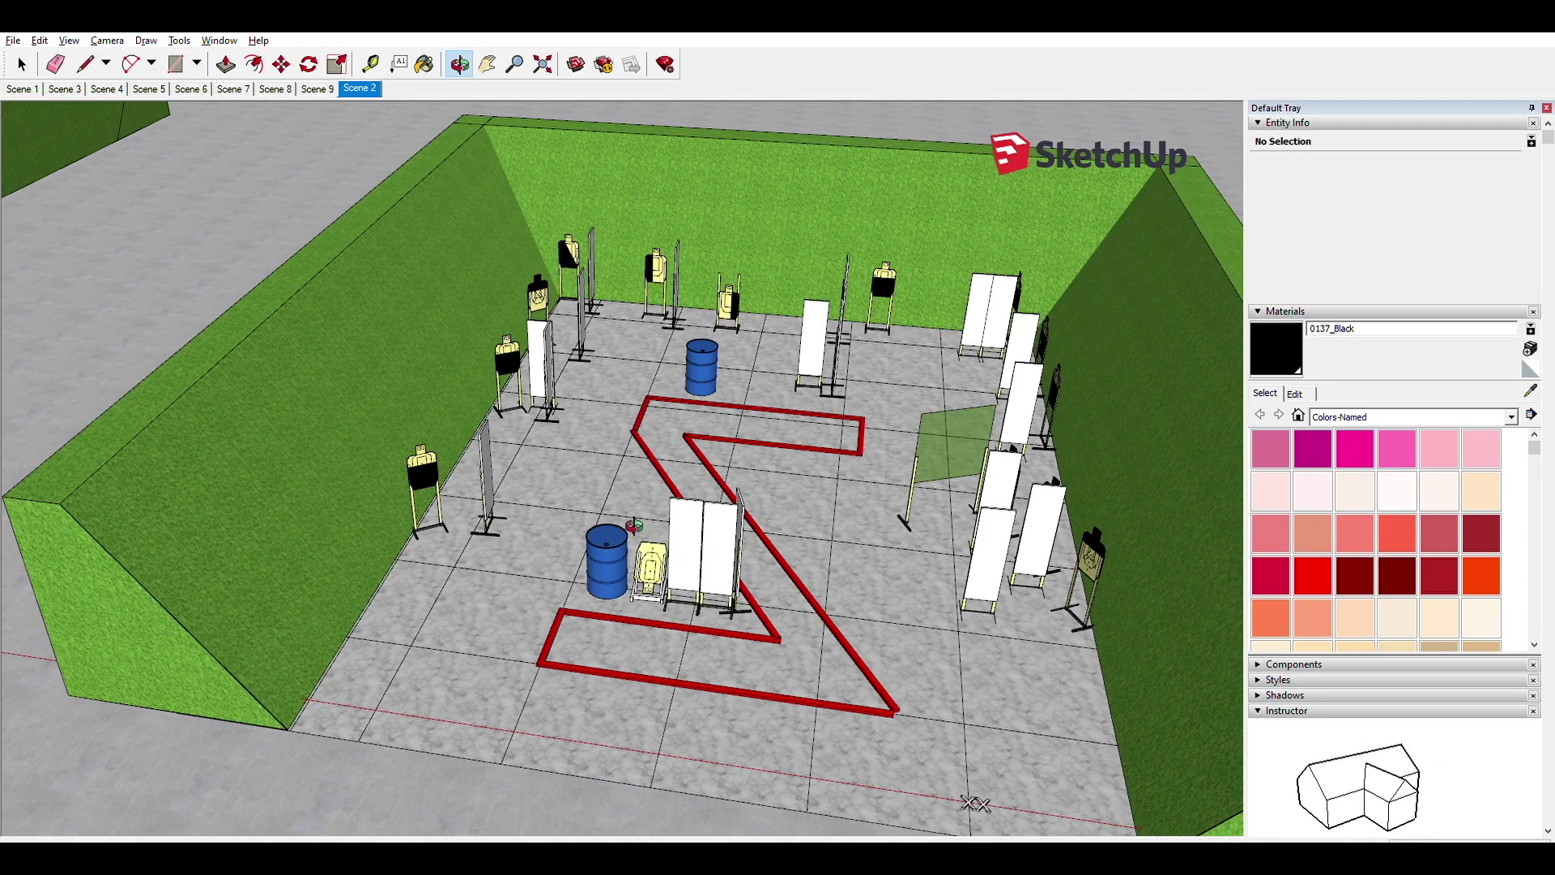
drag(632, 525, 867, 579)
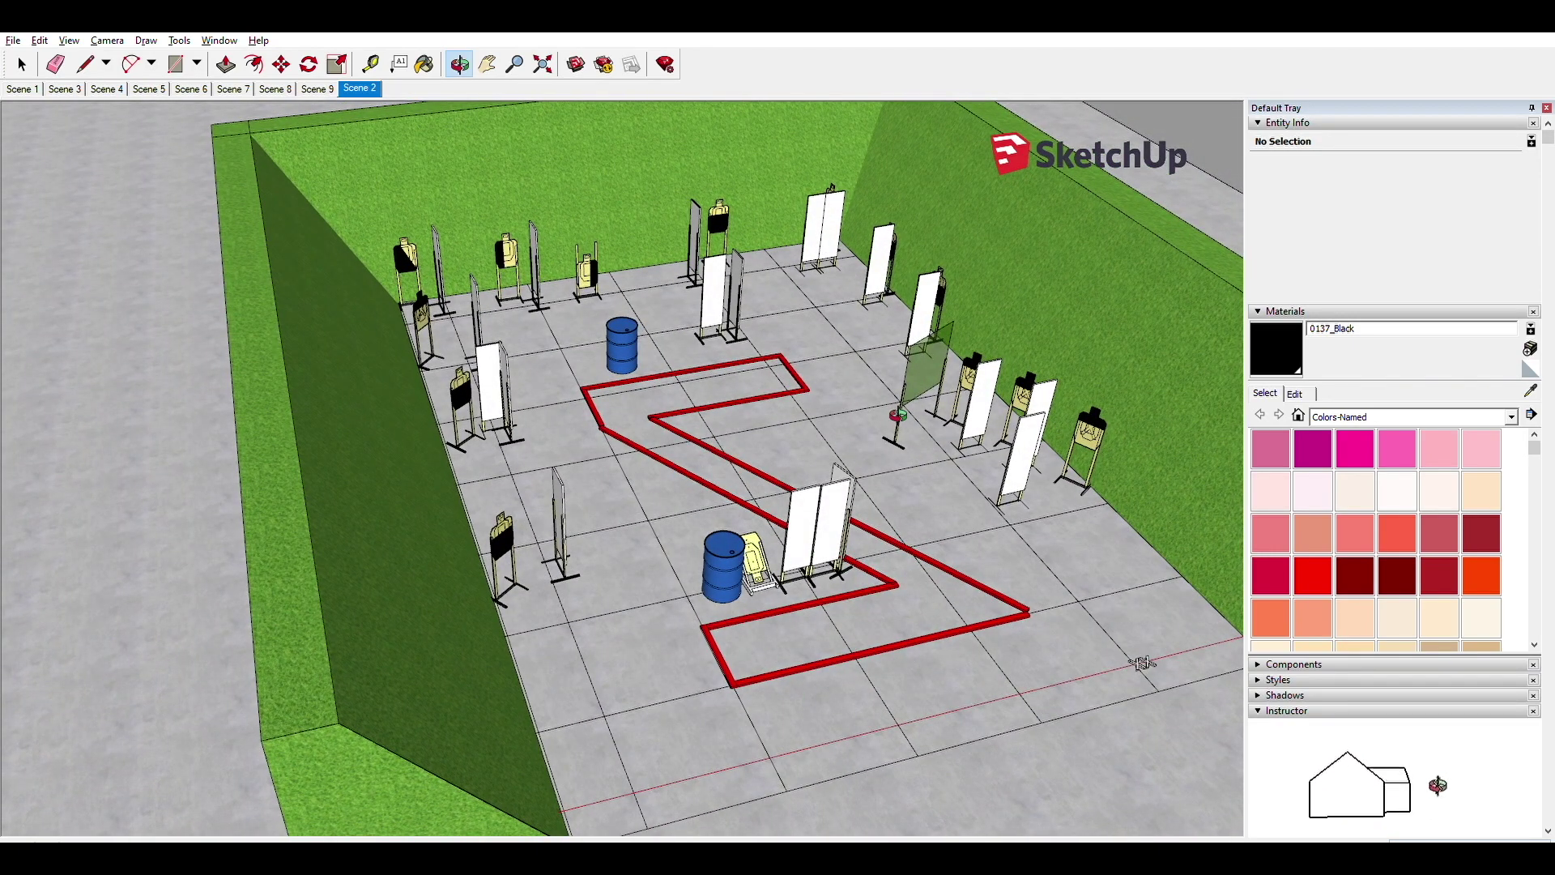
drag(899, 417, 734, 381)
scroll(615, 478, down, 5)
scroll(588, 460, up, 5)
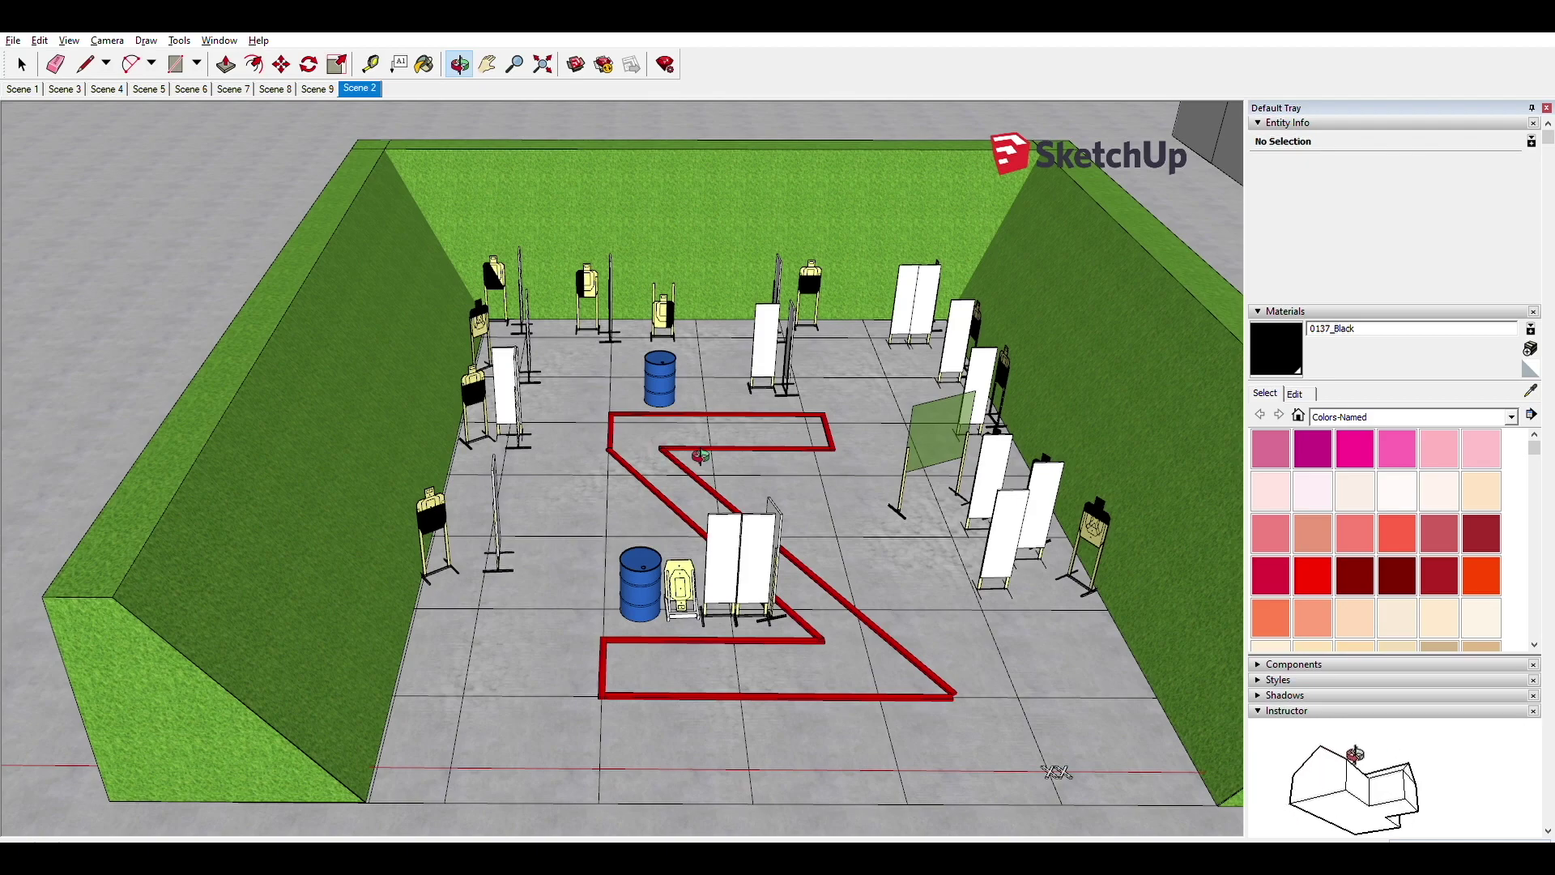
drag(699, 456, 518, 433)
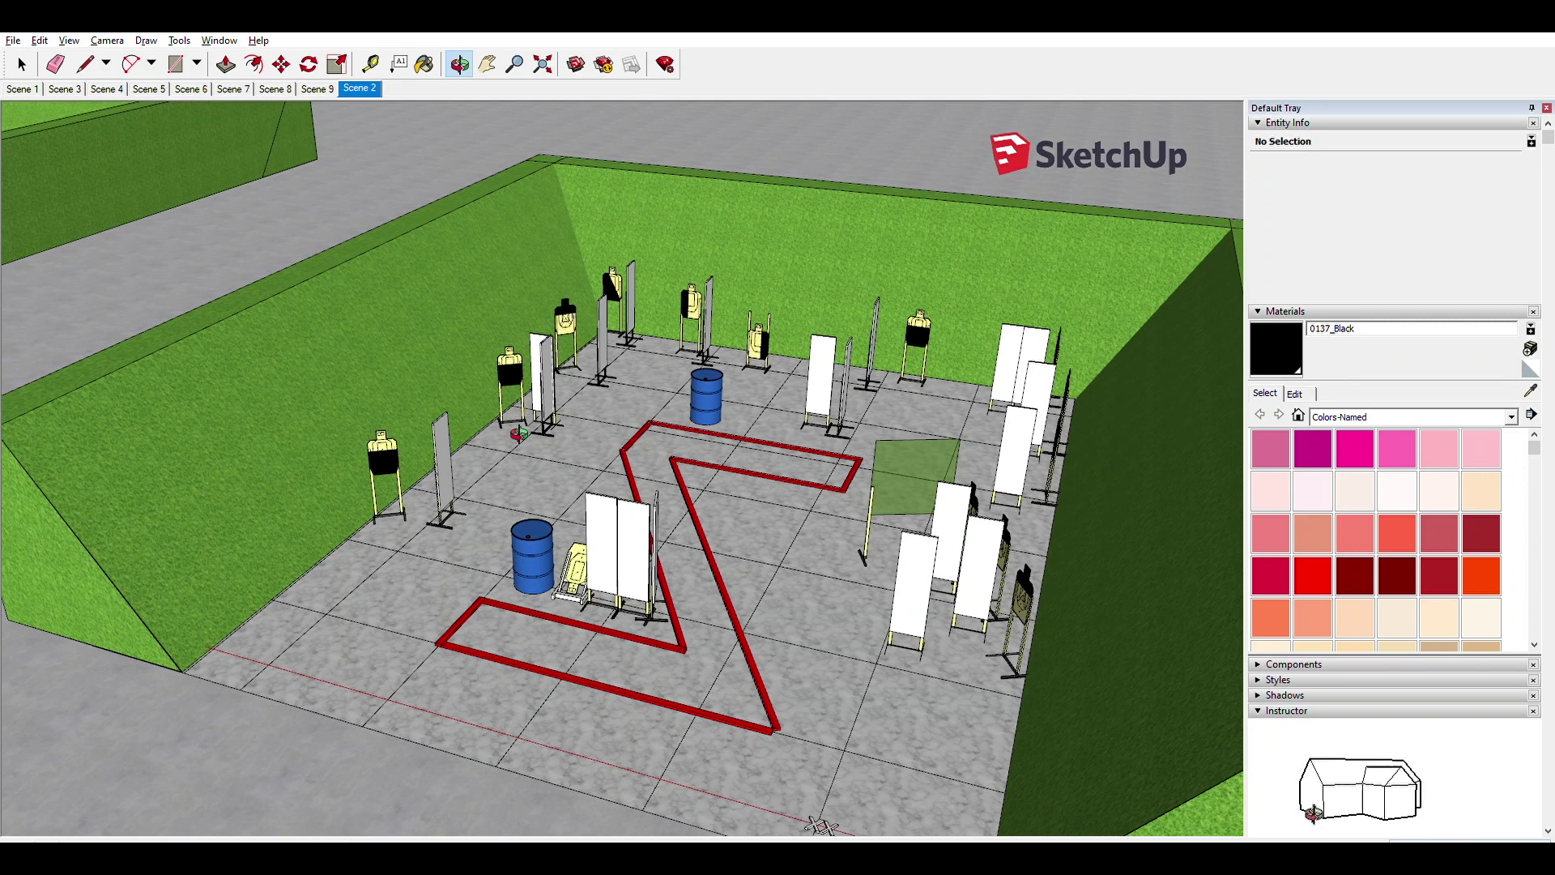
scroll(518, 433, up, 3)
scroll(518, 433, down, 10)
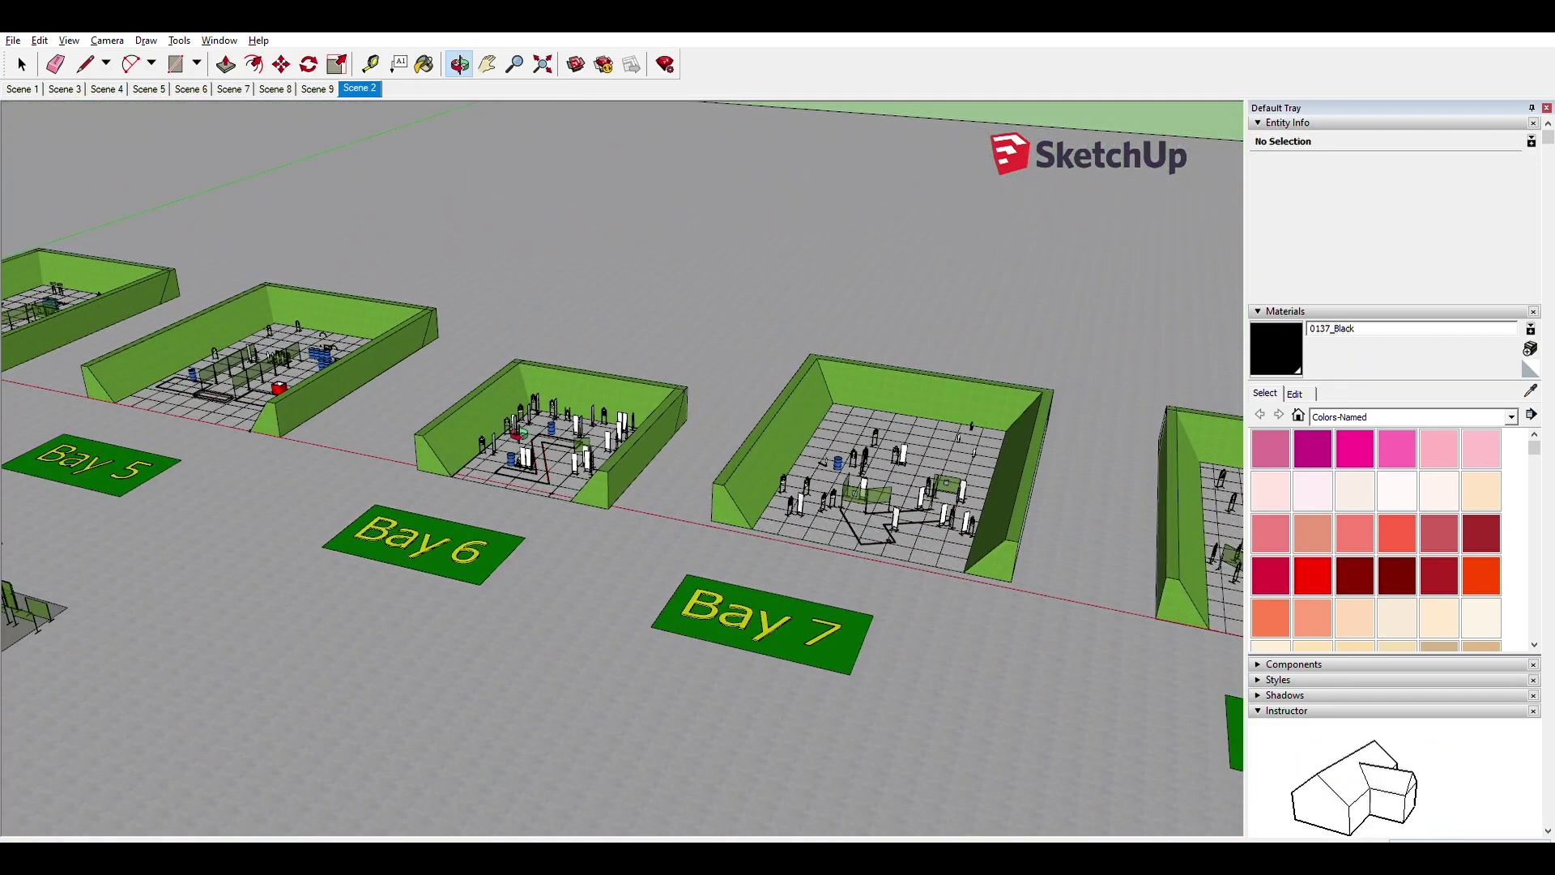
Step: Pan past the Props area and zoom into Bay 5 with its blue barrels and red crate
key(h)
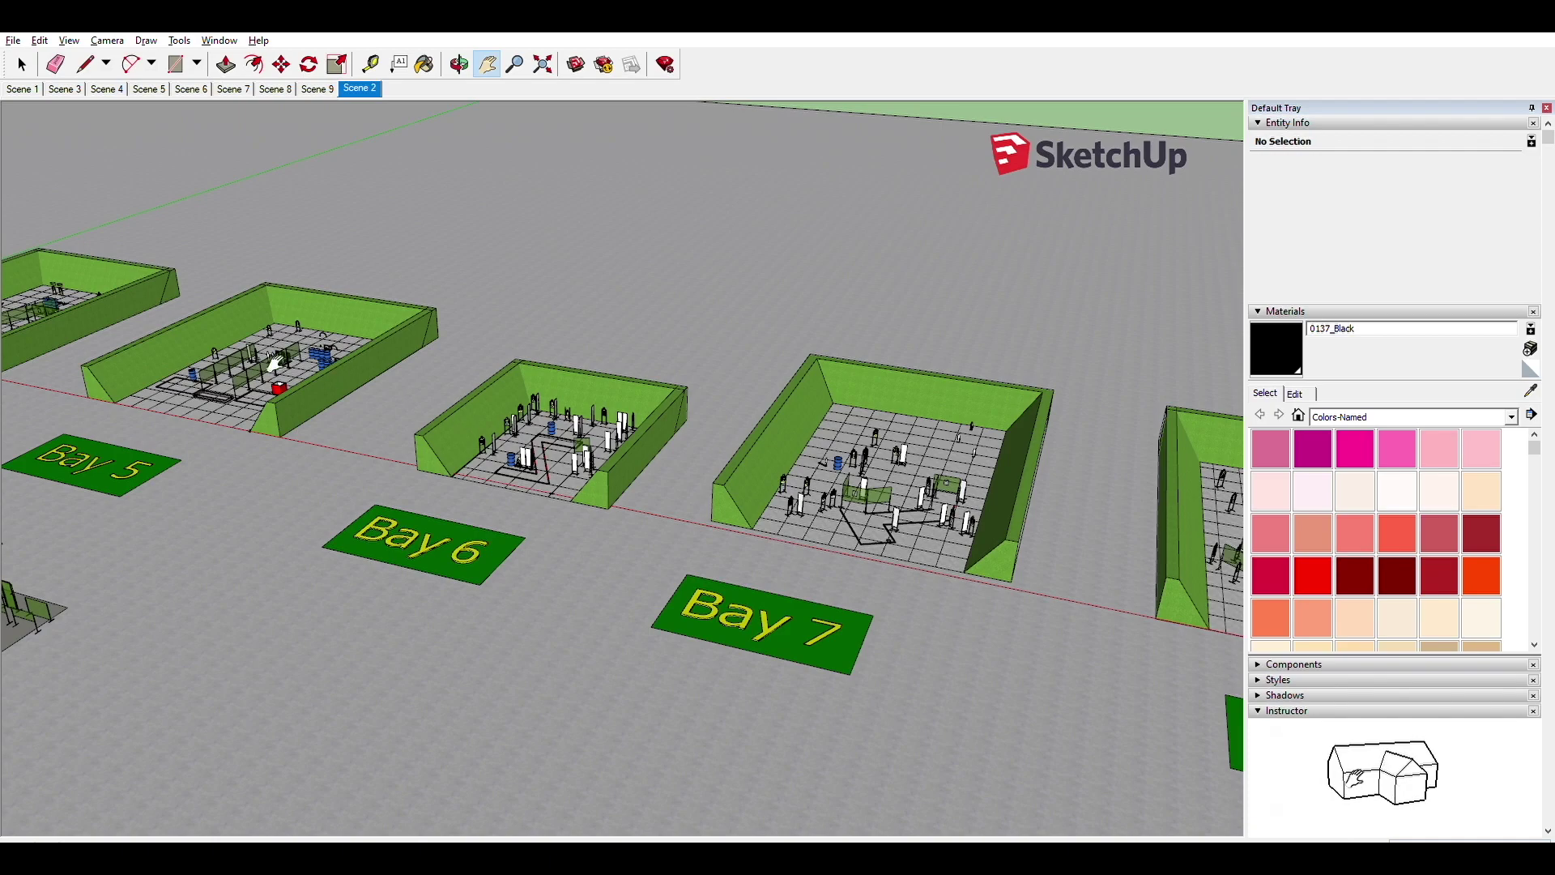
drag(257, 359, 842, 530)
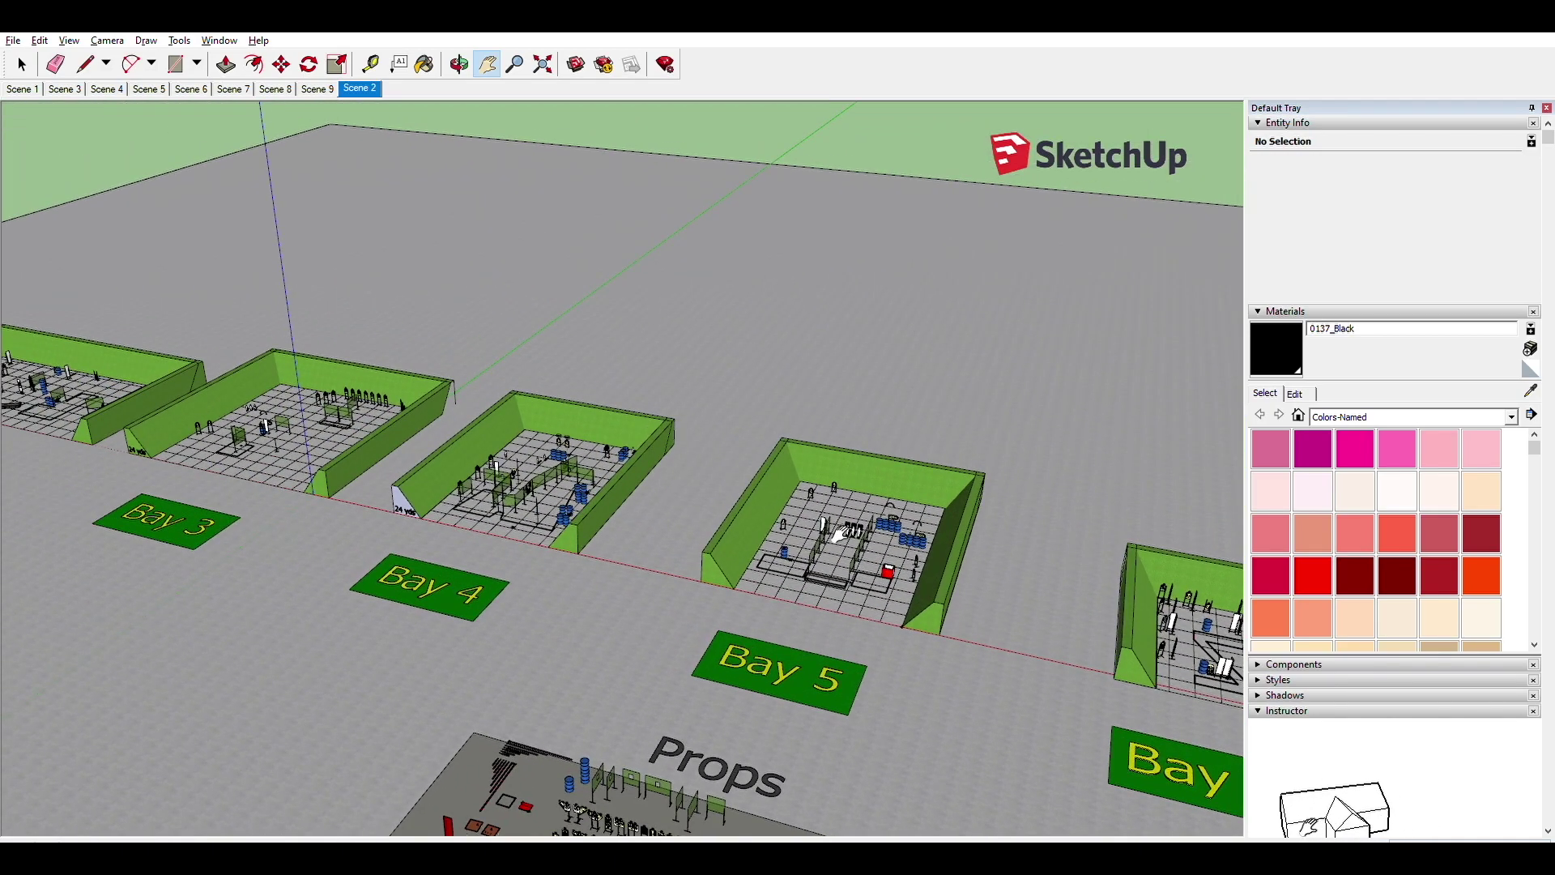
scroll(840, 532, down, 3)
scroll(839, 532, up, 10)
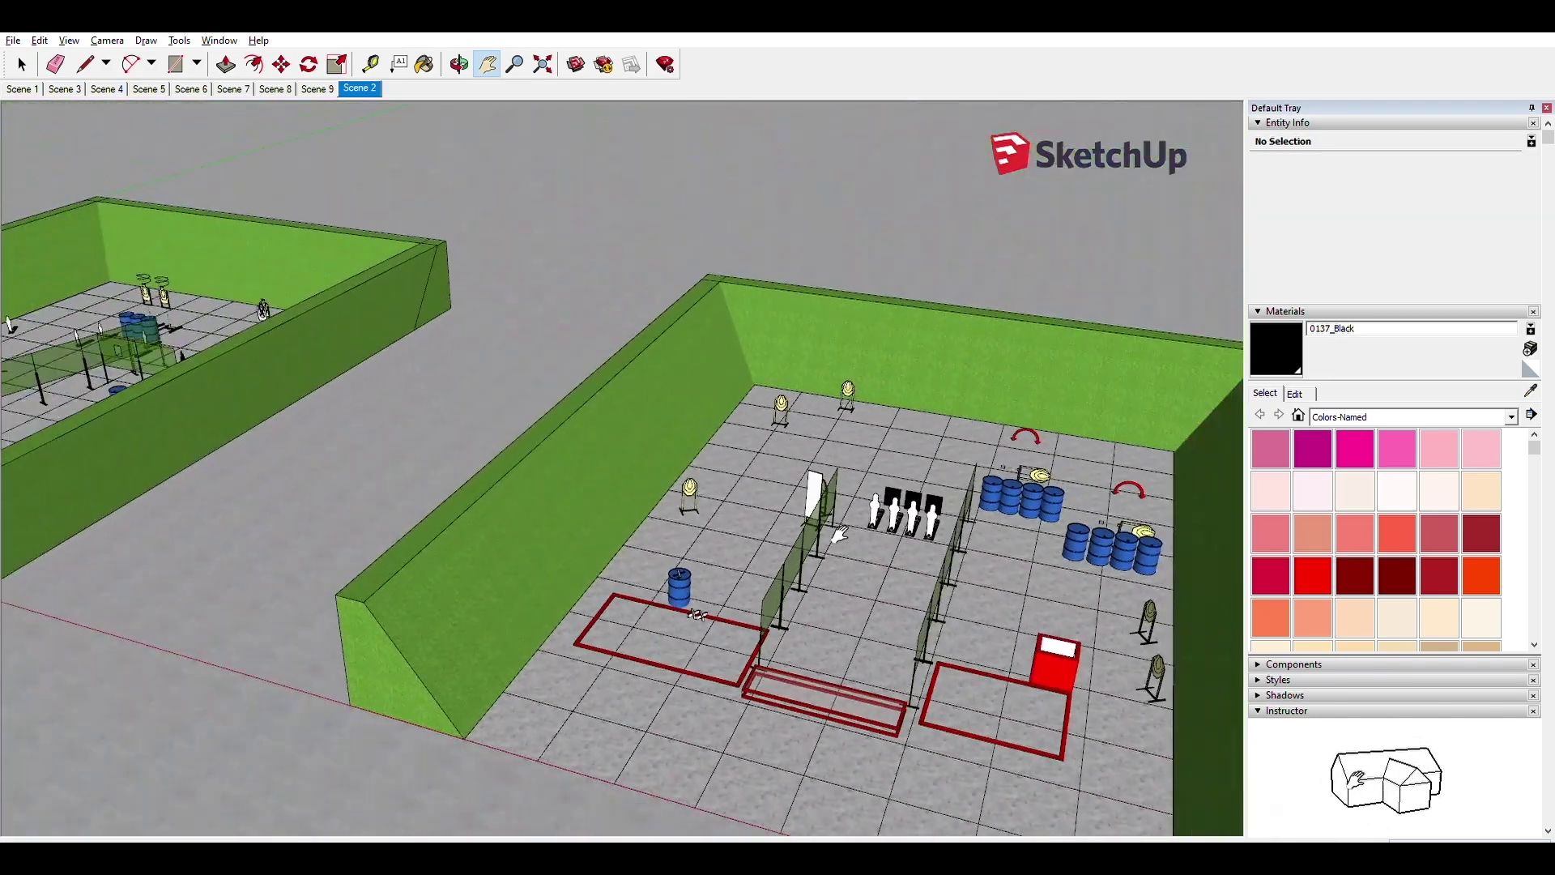
drag(840, 532, 935, 478)
key(o)
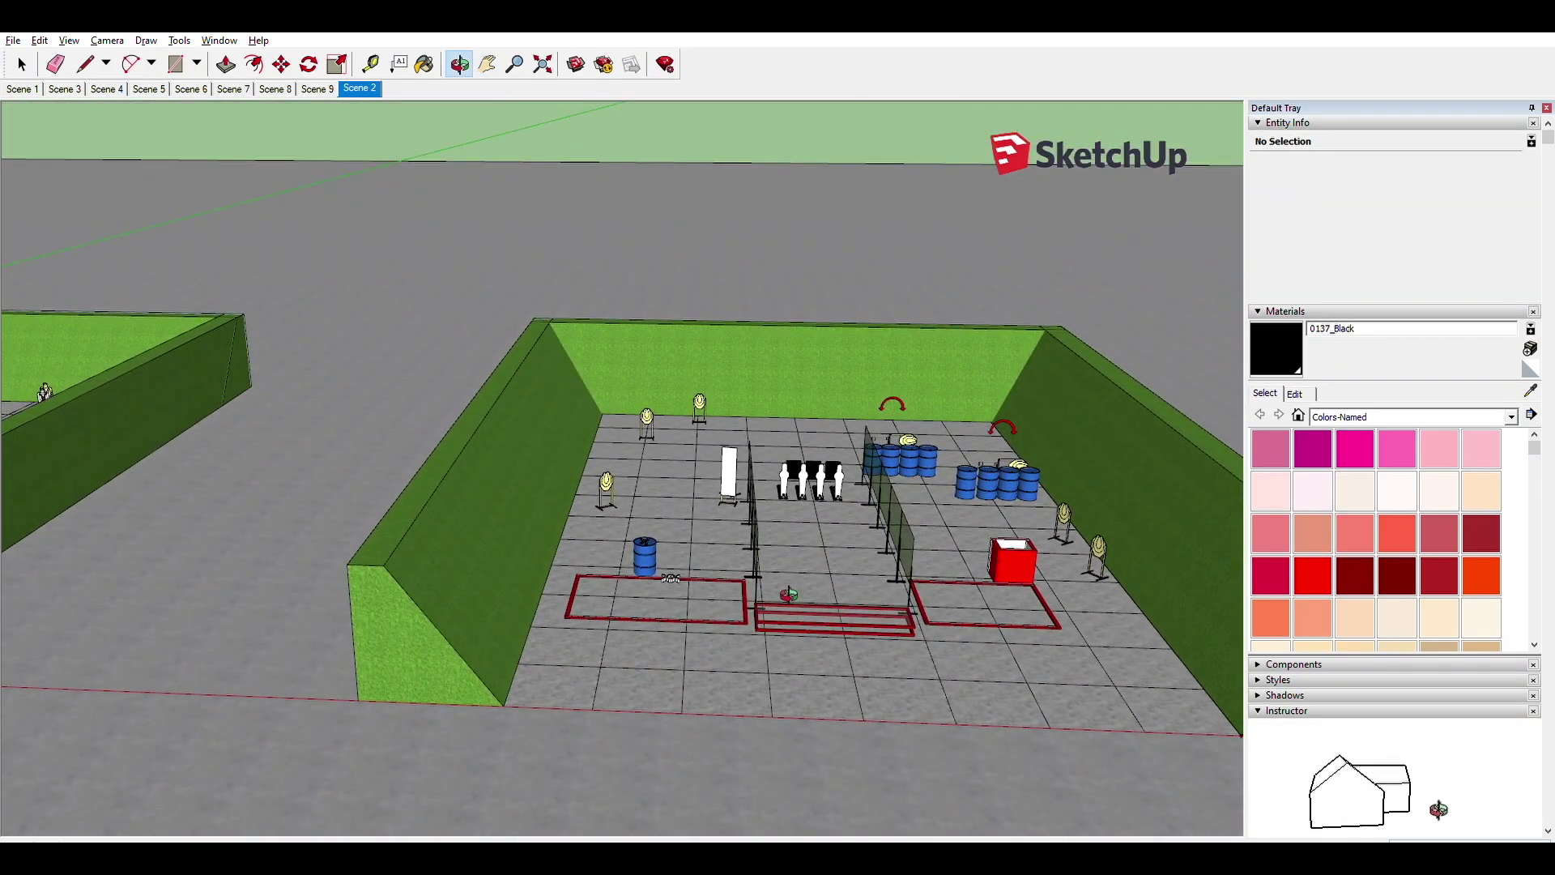
key(h)
key(o)
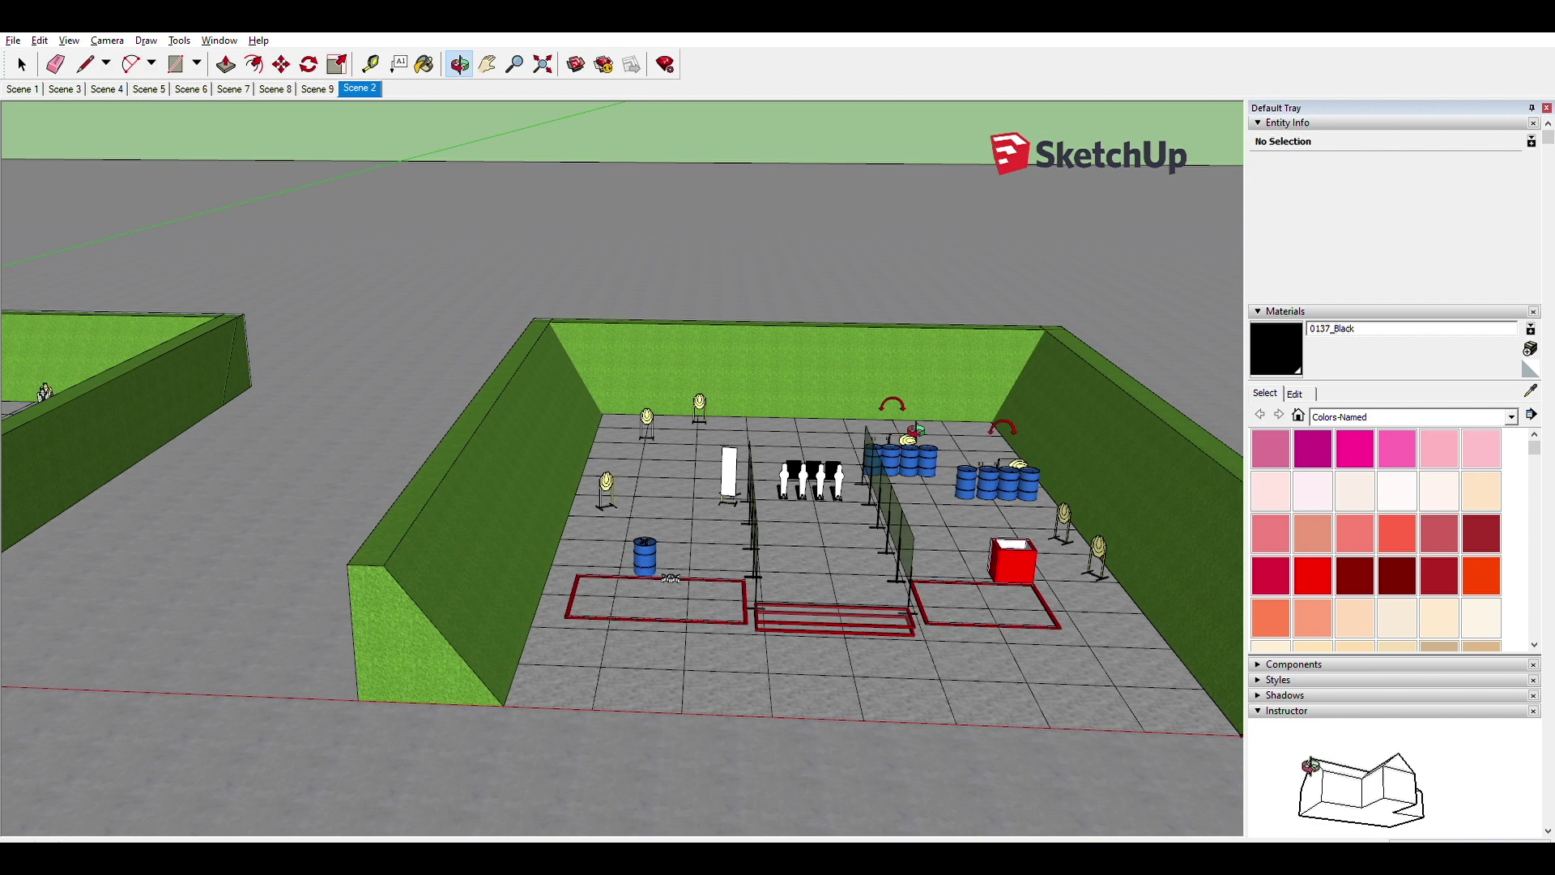
Step: Pan from Bay 5 across Bays 4, 3 and 1, centring Bay 2's red fault boxes and doubled fault bar
key(p)
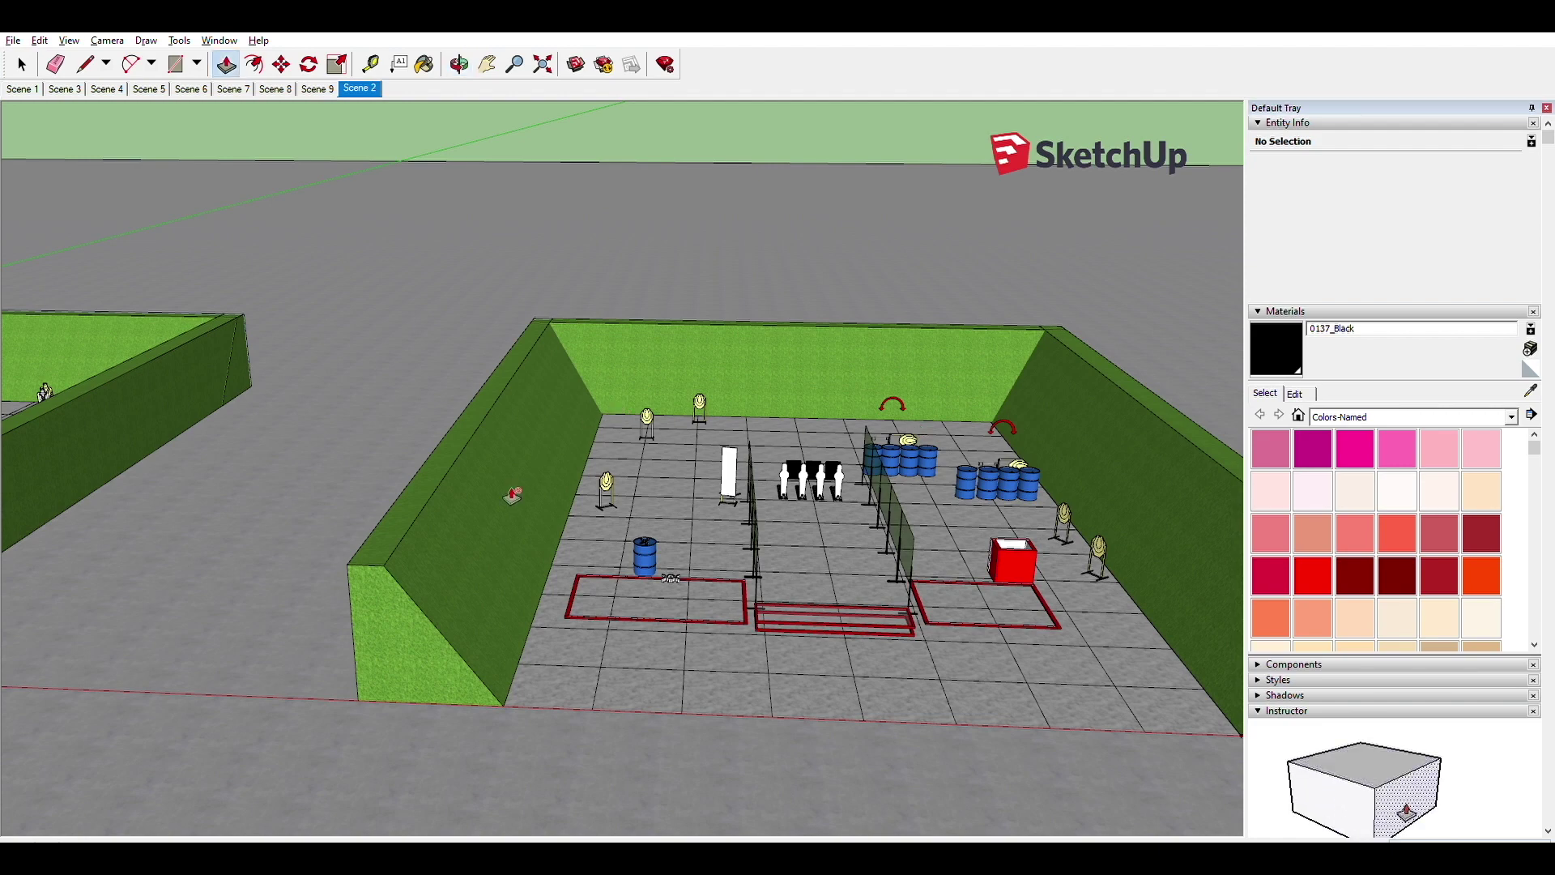
key(h)
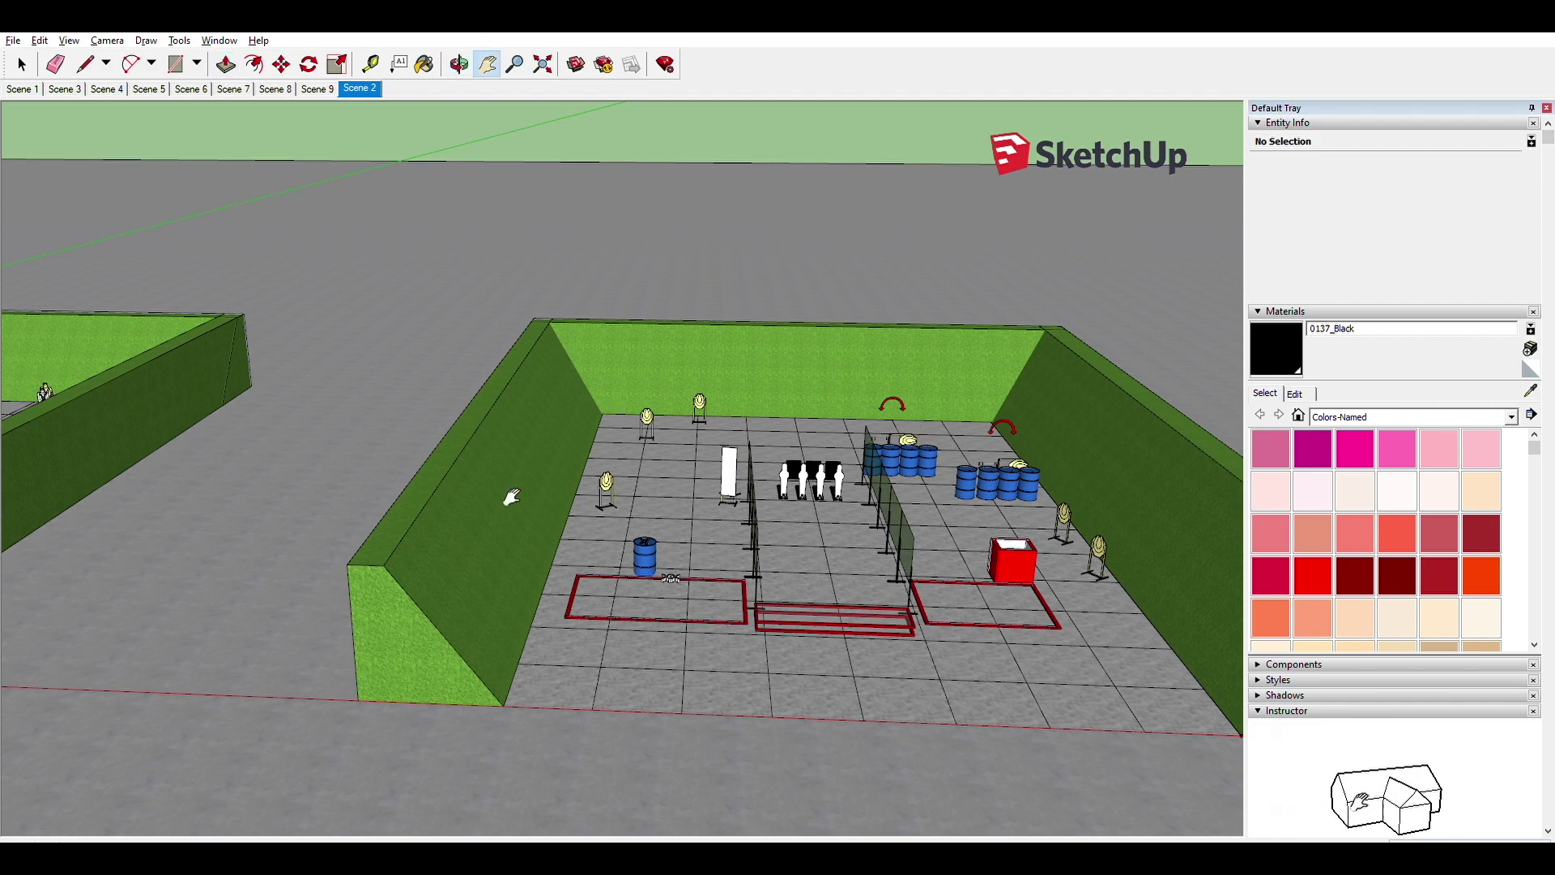
scroll(511, 497, down, 5)
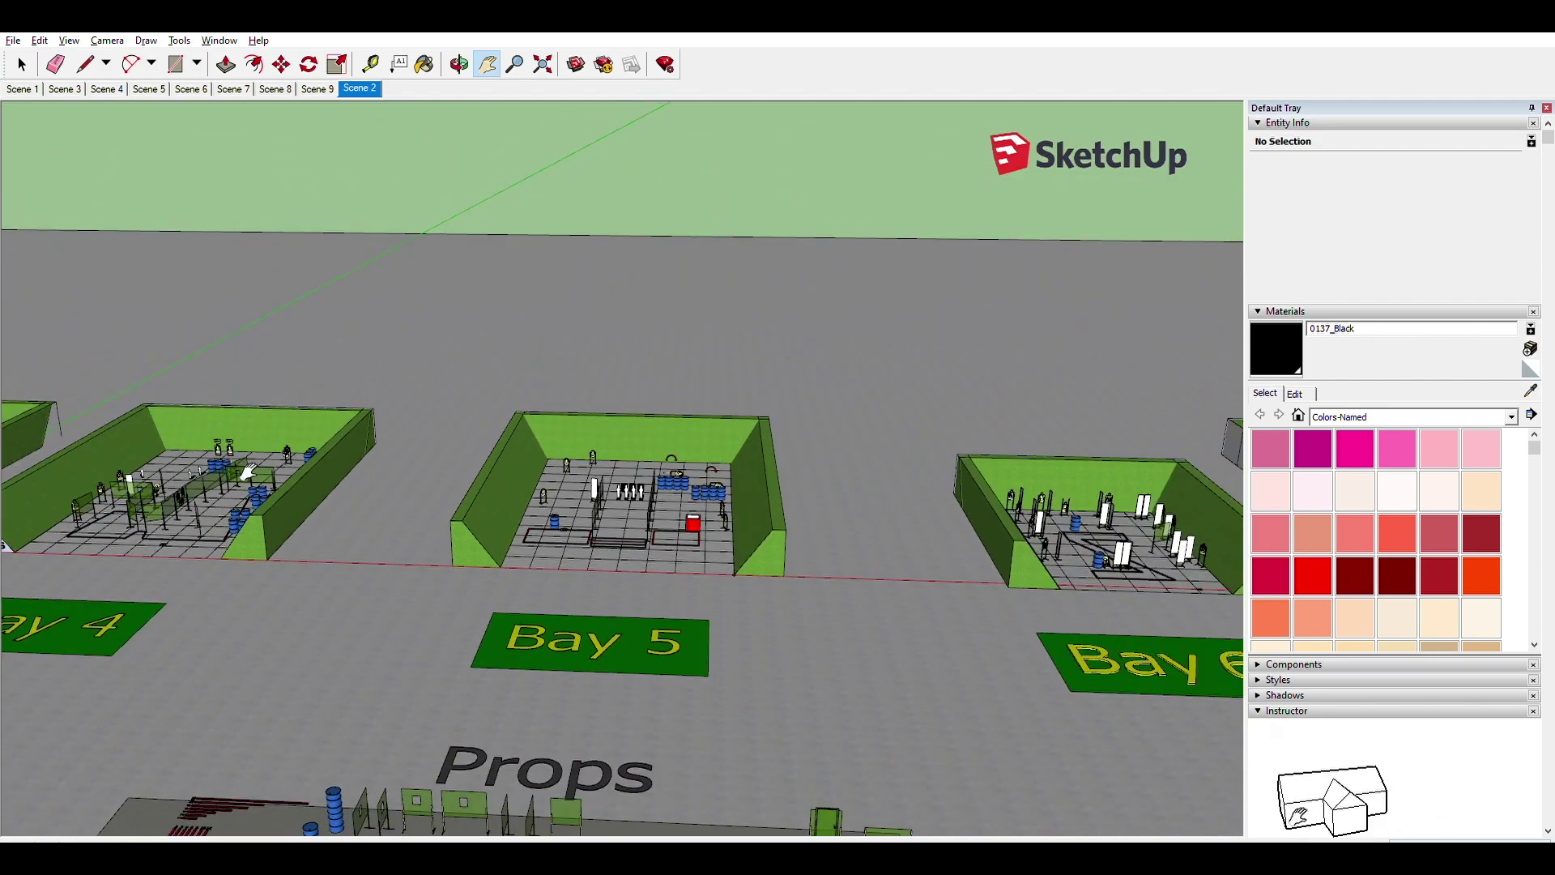
drag(247, 471, 819, 569)
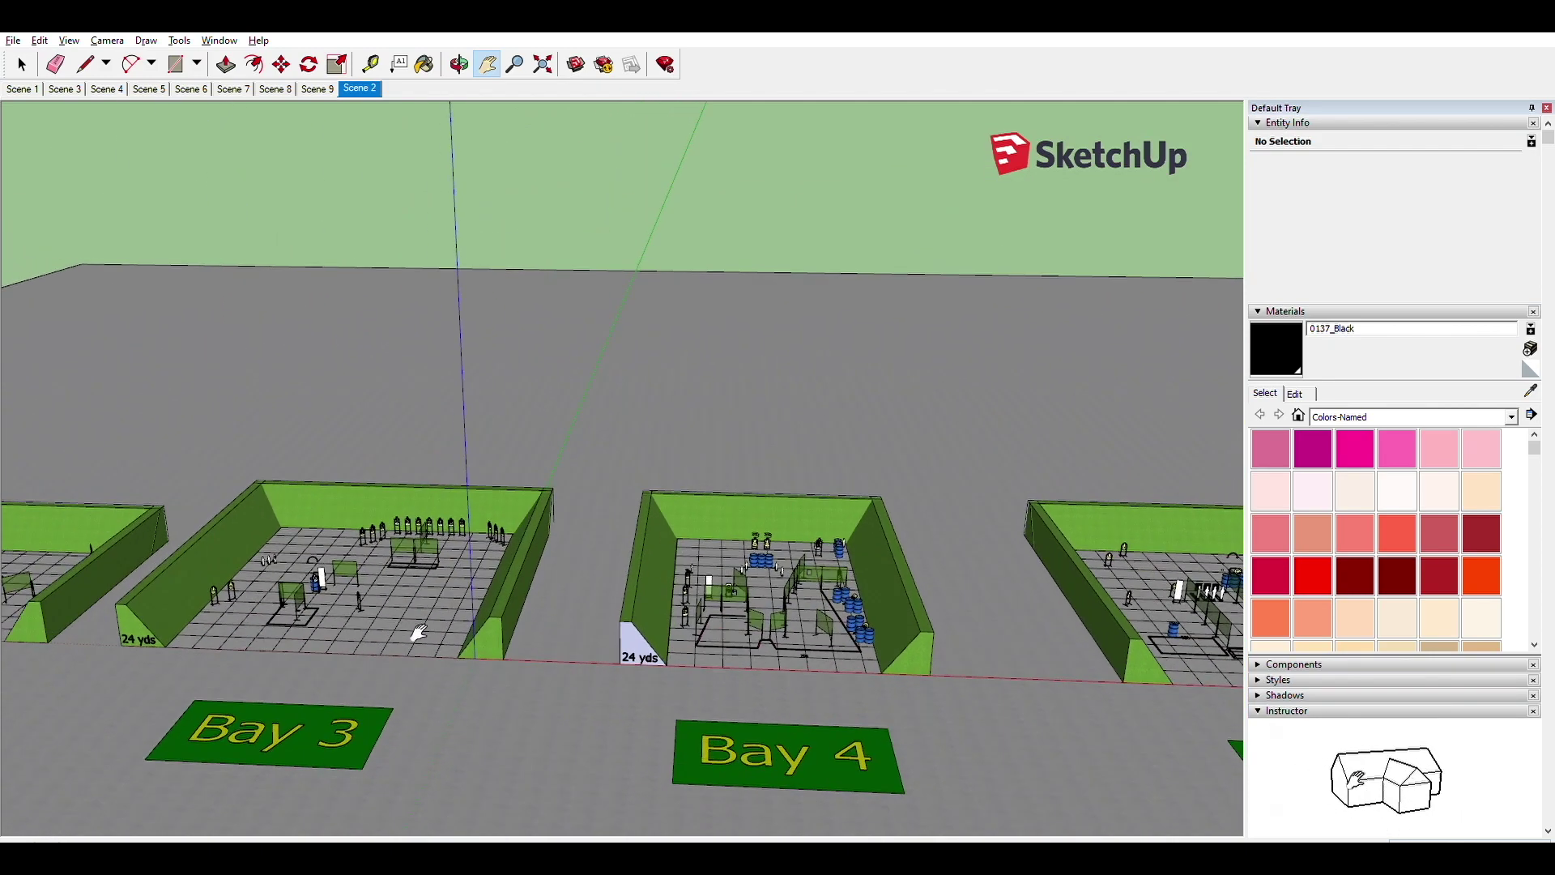
drag(419, 632, 1277, 680)
drag(814, 651, 940, 644)
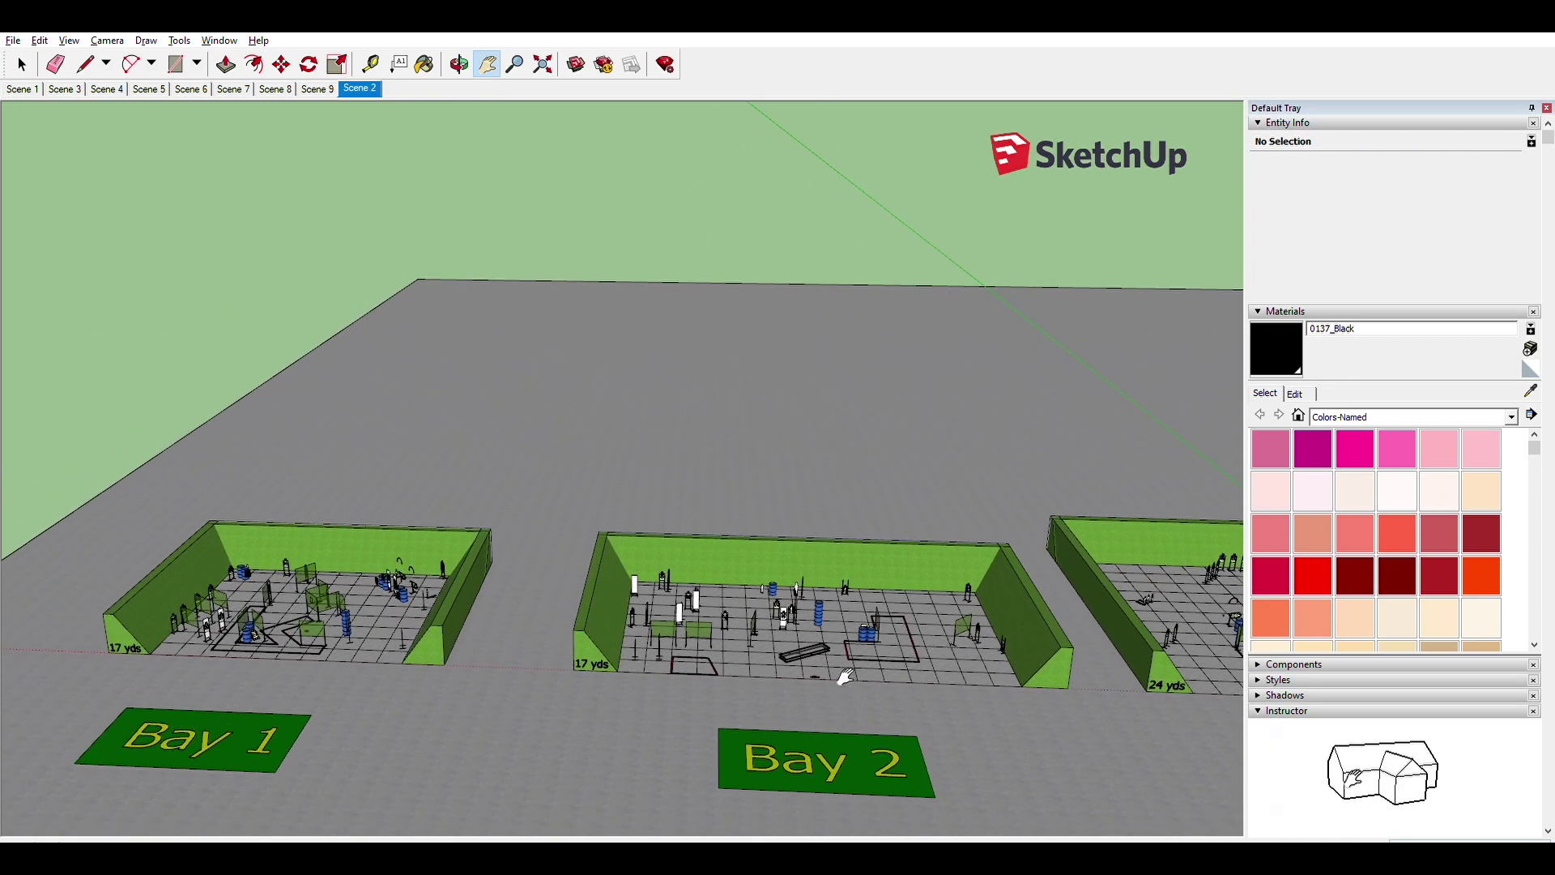
scroll(845, 677, down, 2)
scroll(845, 676, up, 8)
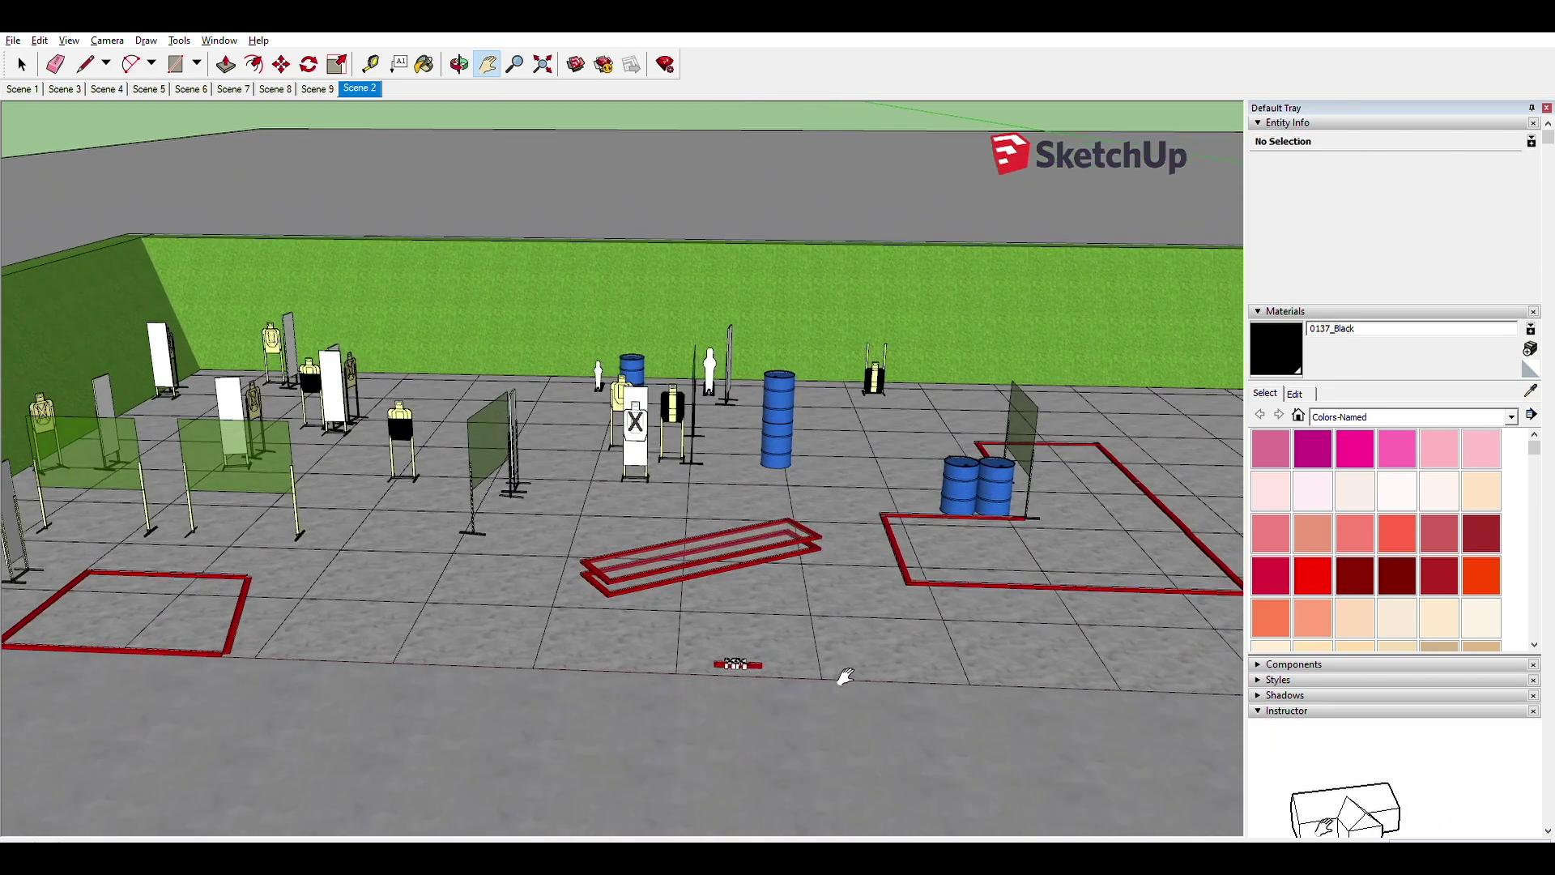
drag(625, 591, 779, 616)
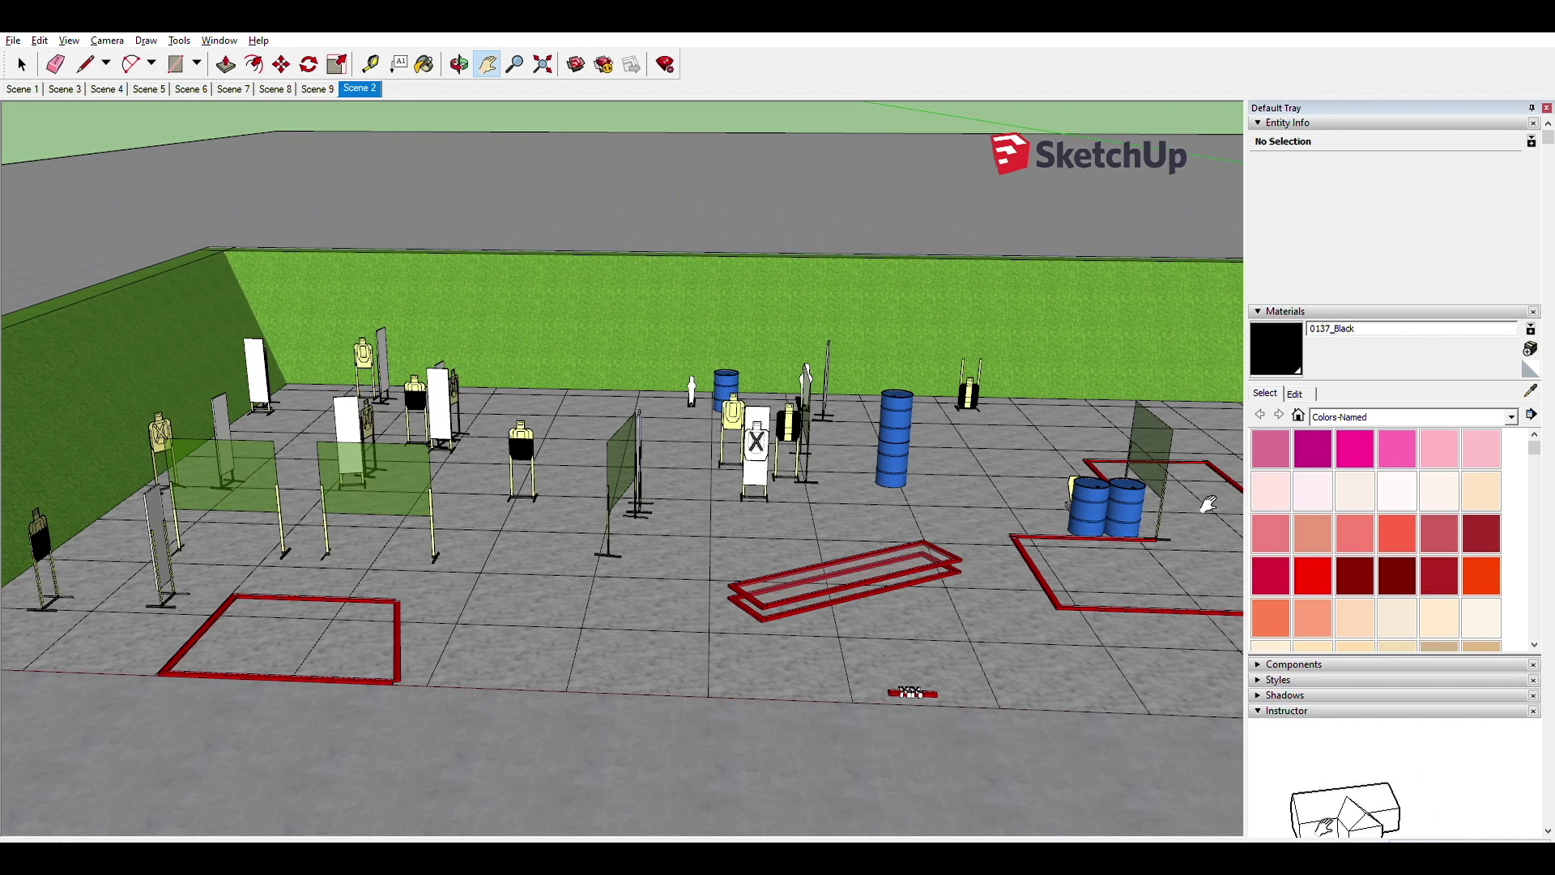
key(t)
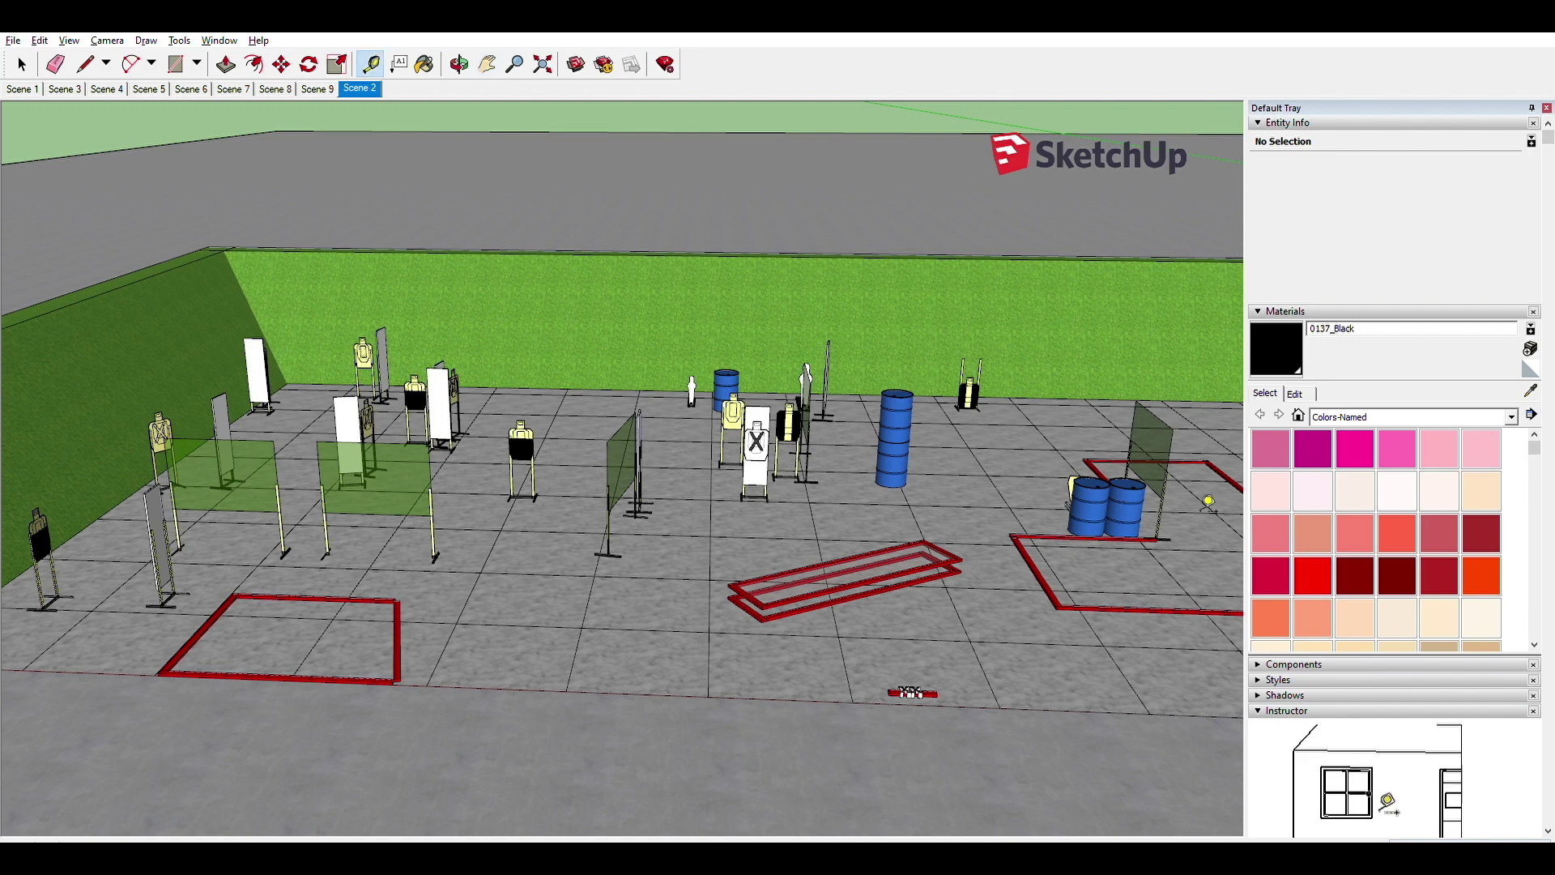
click(899, 695)
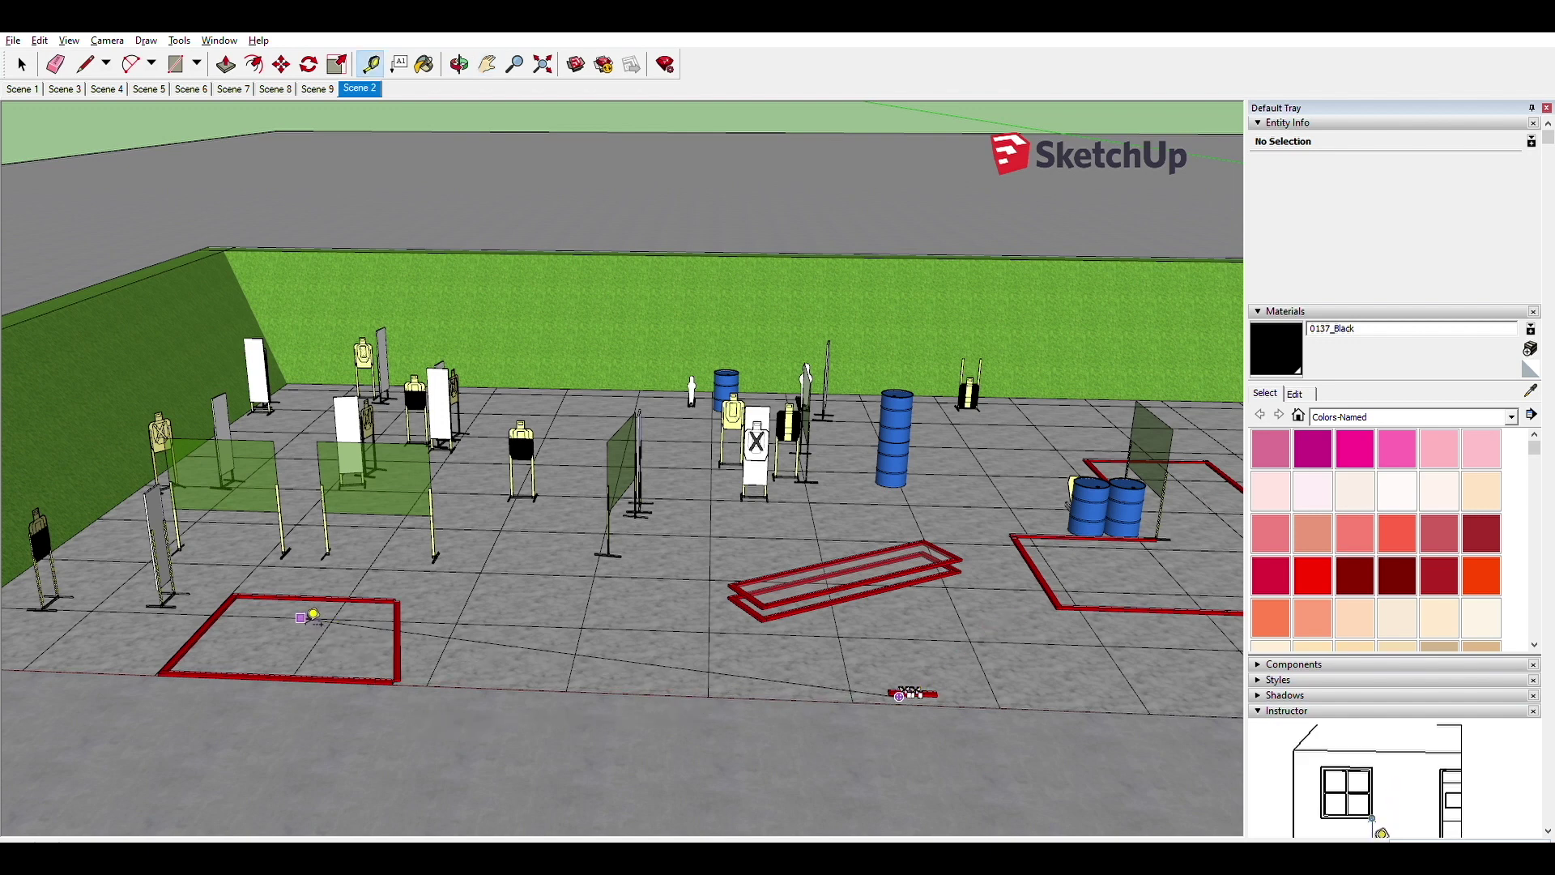
click(313, 615)
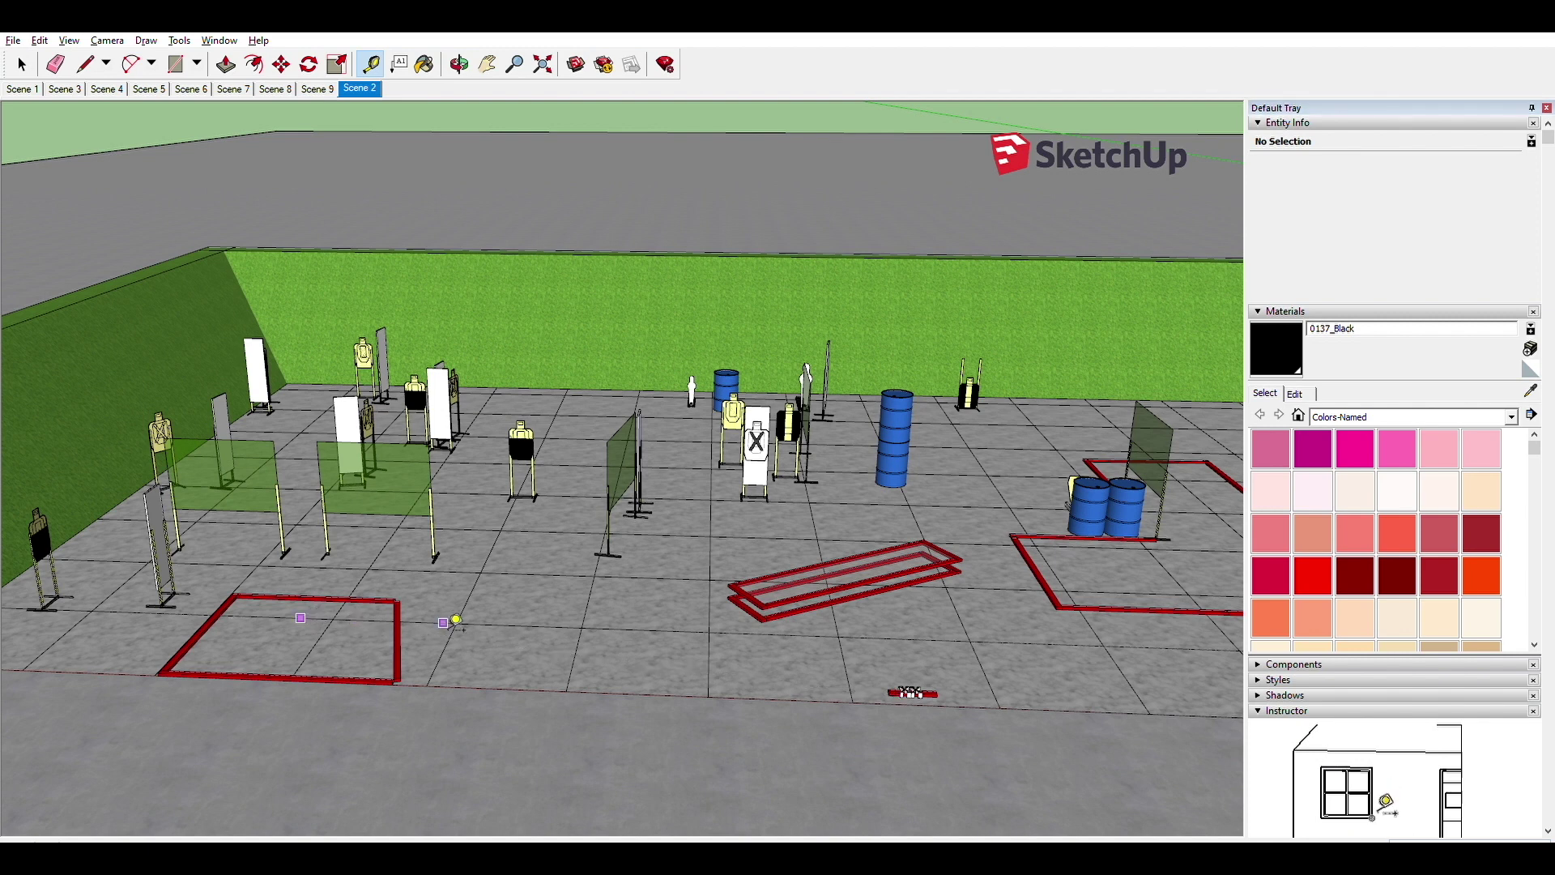